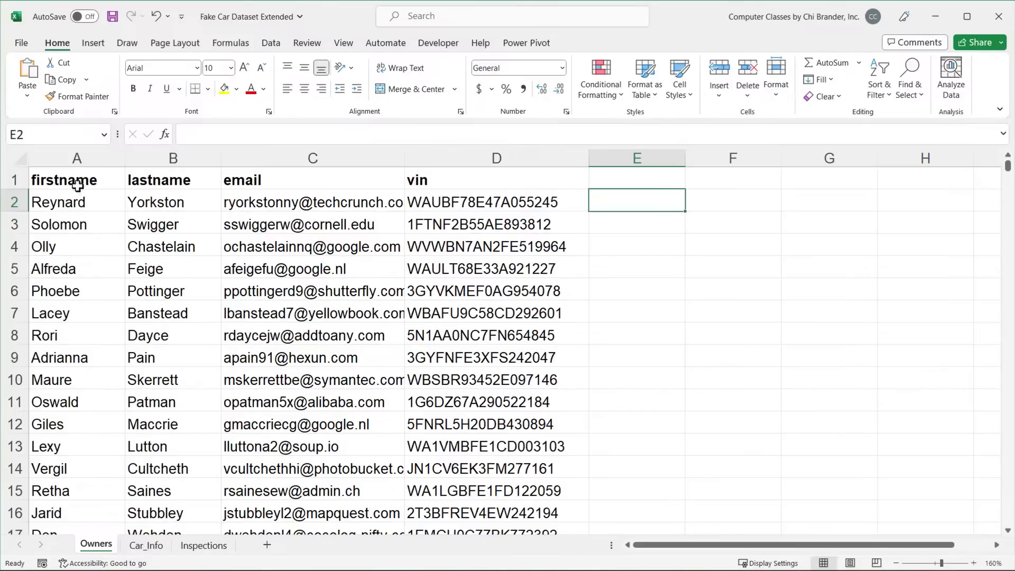
- Widen the email column on the Owners sheet so the full addresses fit
left_click_drag(76, 182, 173, 365)
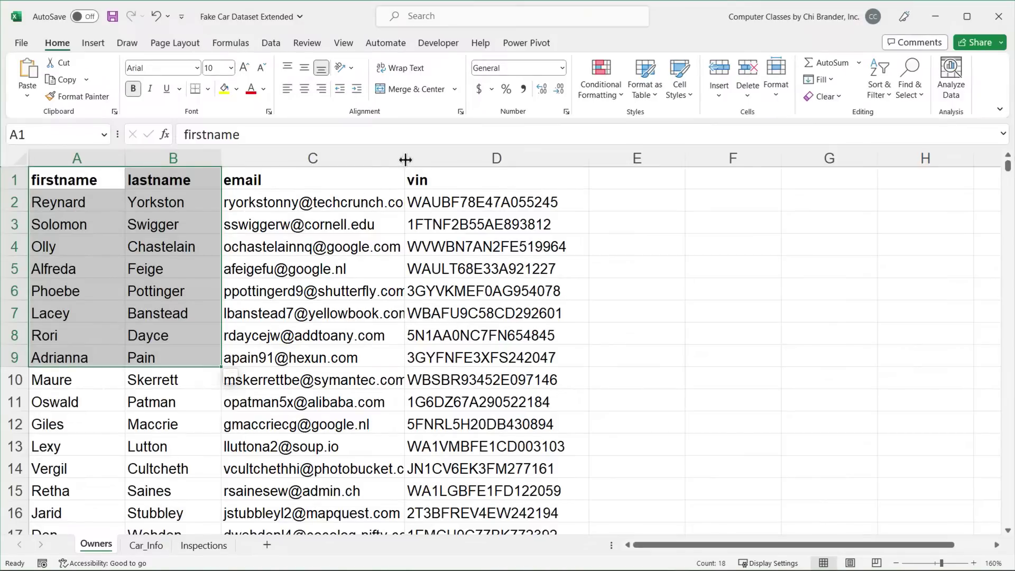
left_click_drag(405, 157, 432, 157)
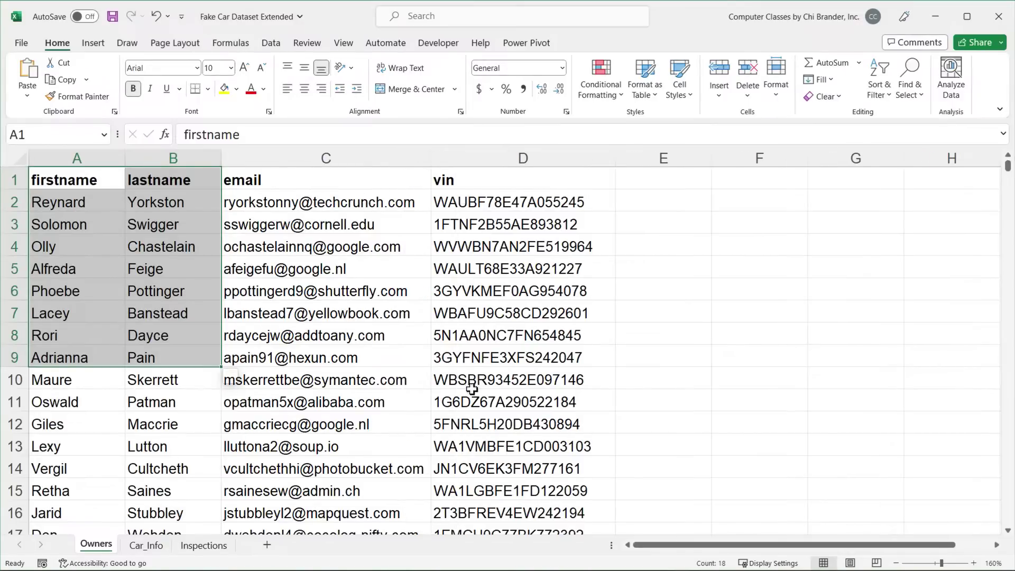
left_click(486, 353)
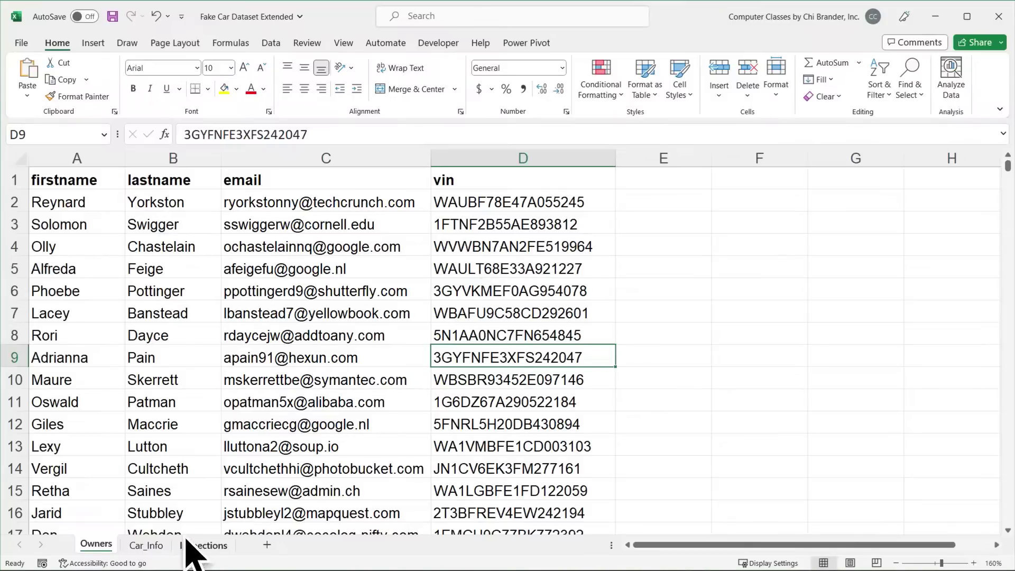
- Widen the vin column on the Car_Info sheet and select the make header cell
left_click(147, 546)
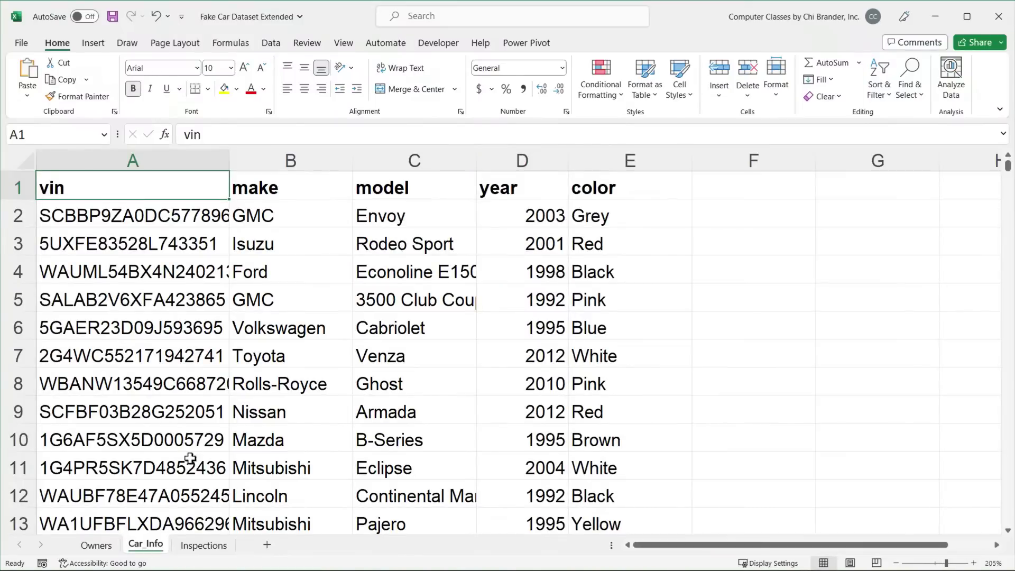
left_click_drag(226, 160, 259, 160)
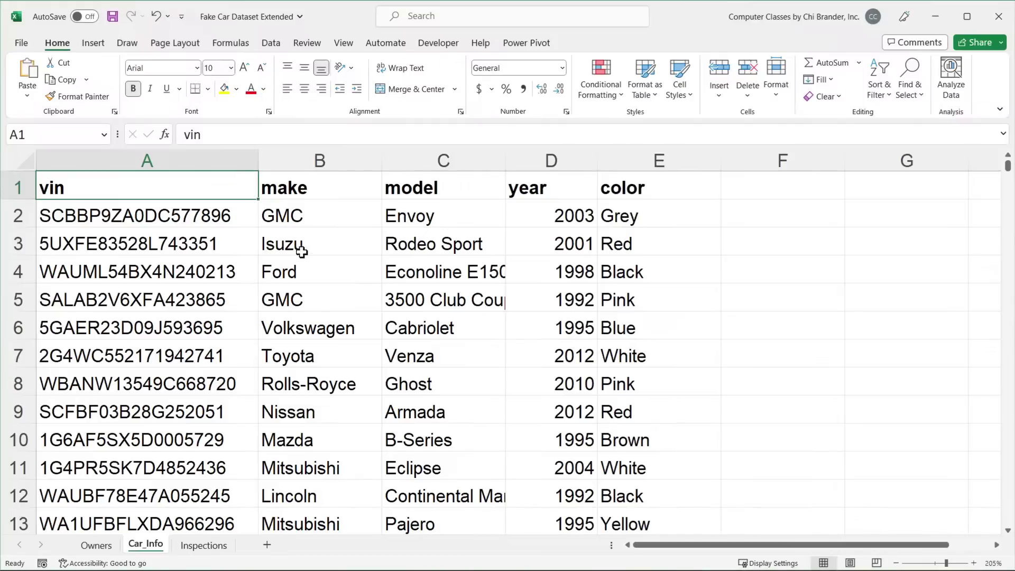
left_click(425, 186)
left_click(279, 194)
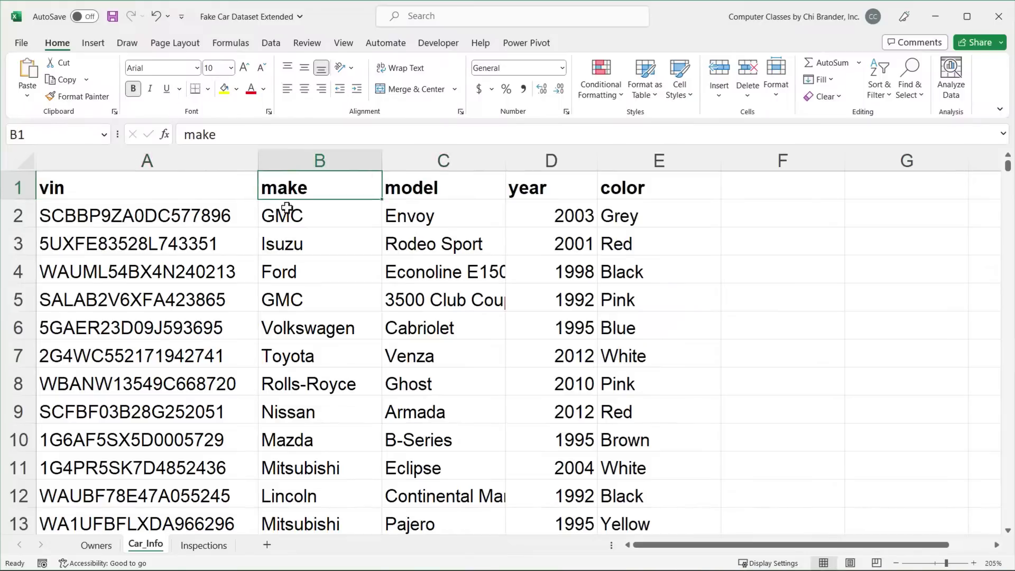
- Check the free column beside vin on the Owners sheet and return to the Car_Info sheet
left_click(100, 546)
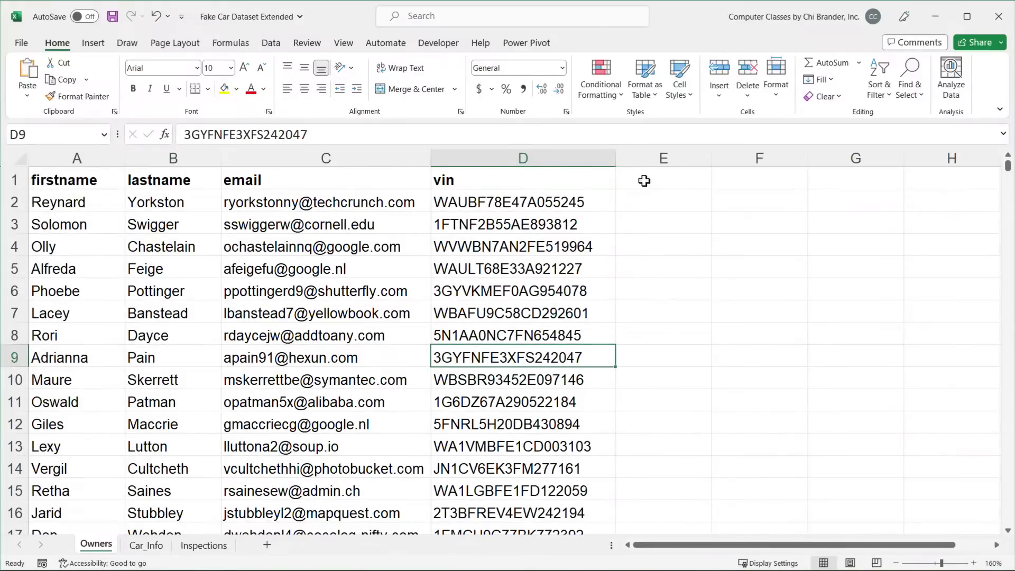
left_click_drag(644, 178, 648, 366)
left_click(665, 291)
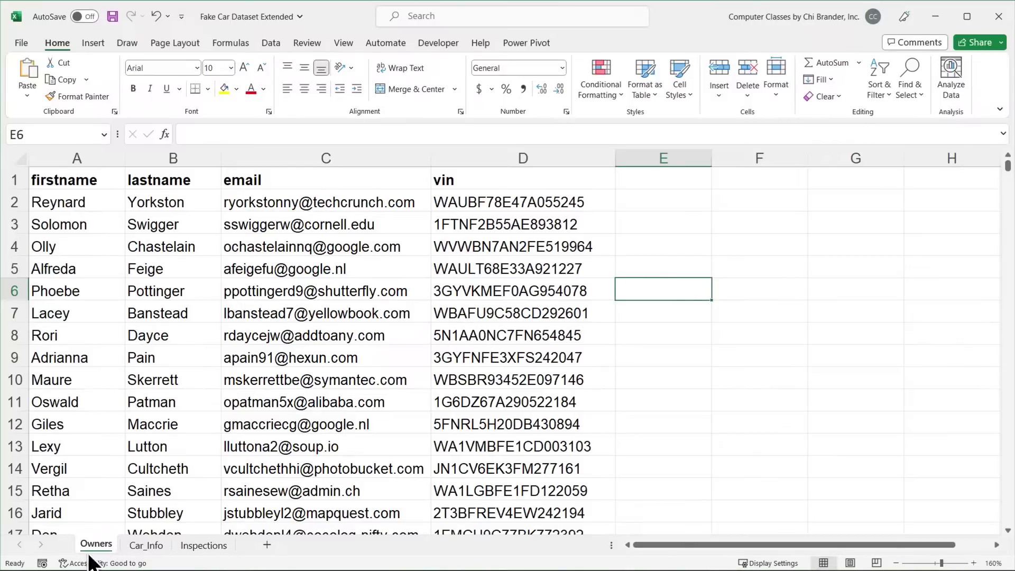
left_click(141, 548)
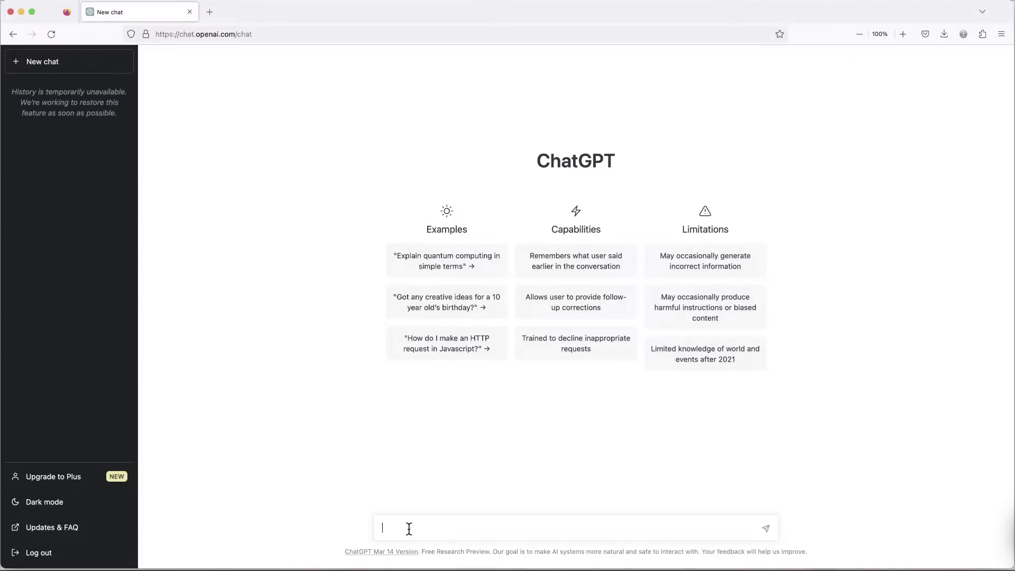
- In ChatGPT, draft the prompt "I have two tables in excel spreadsheet one of them is called Owners the other one is called Car_info."
type("I have two tables in excel spreadsheet")
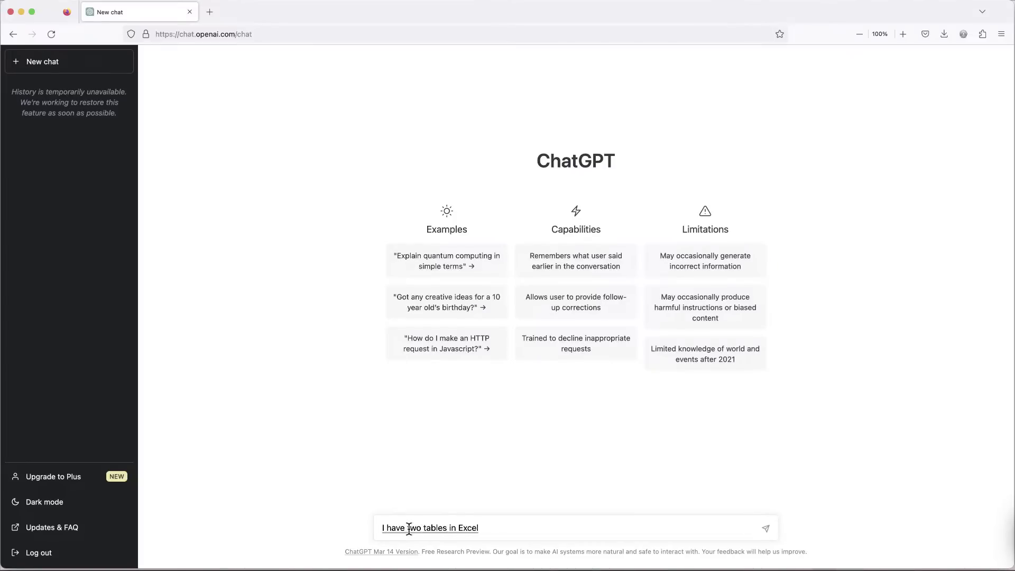
type(" one of them is")
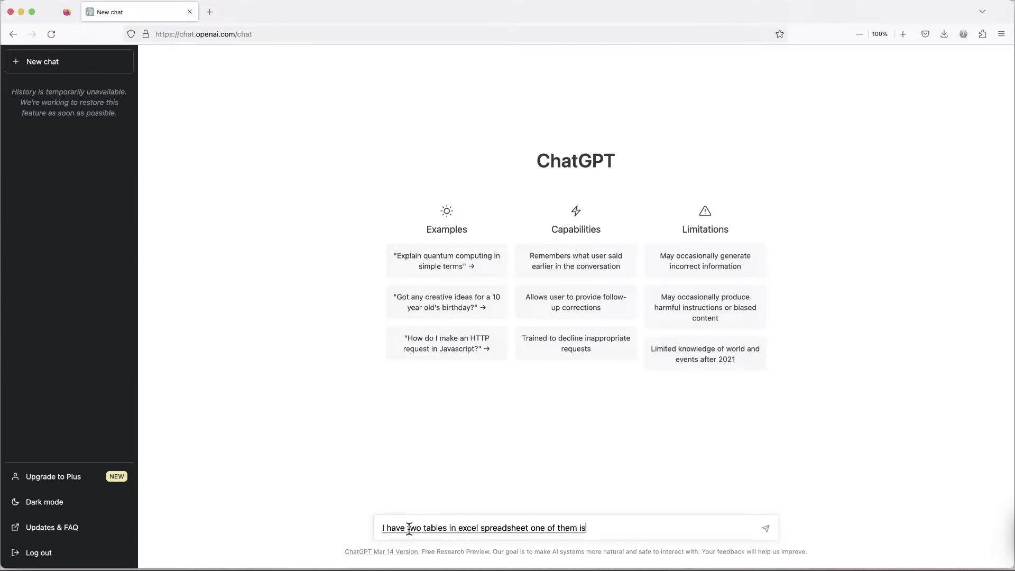
type(" called owners the other one is called")
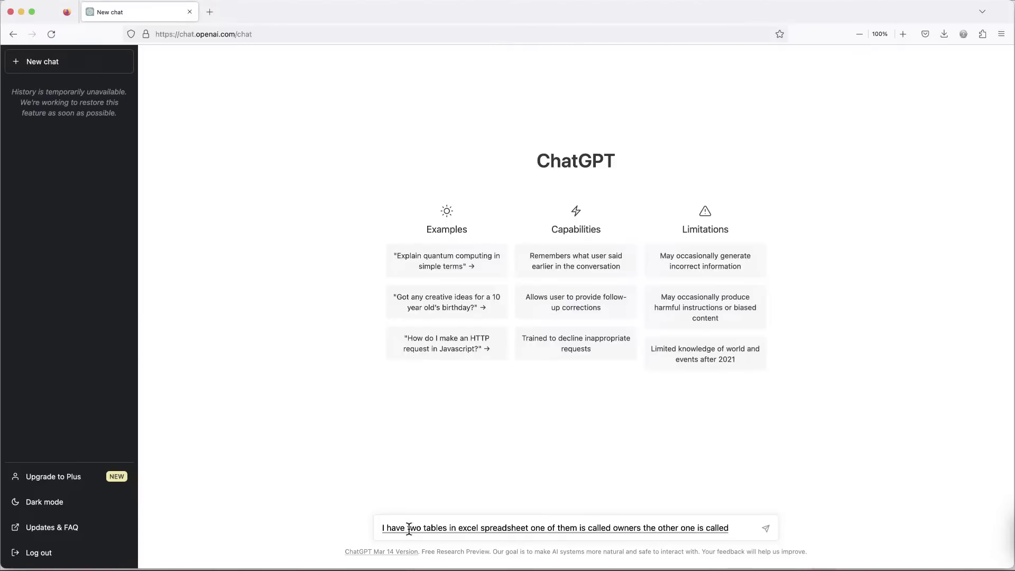
type(" Car_info.")
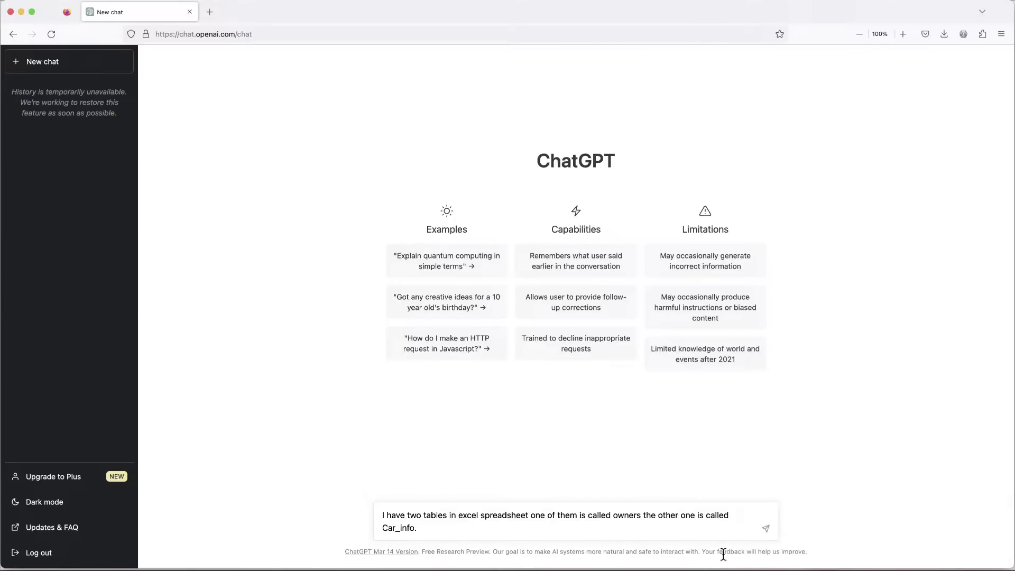
left_click(617, 515)
key("BackSpace")
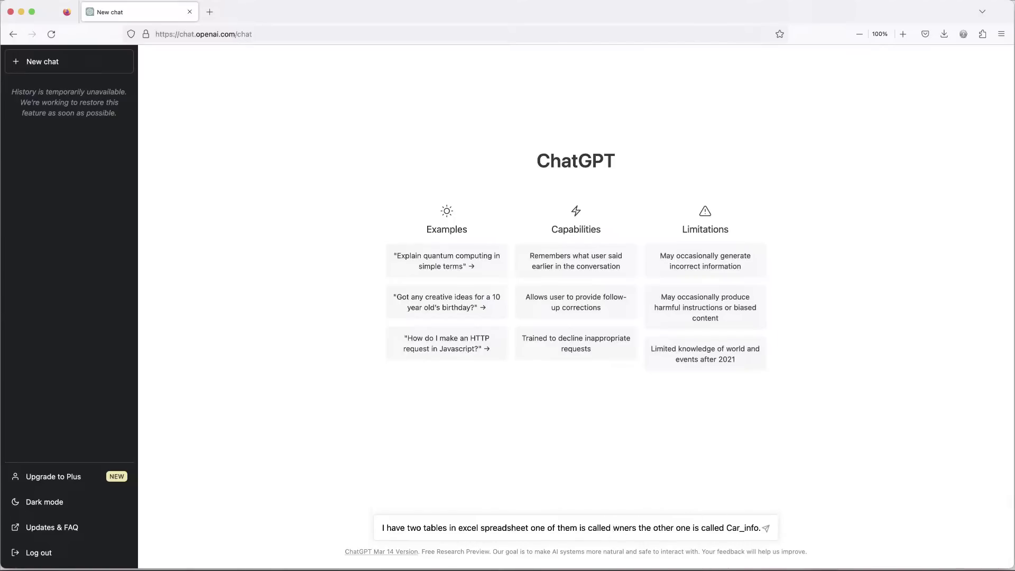
type("O")
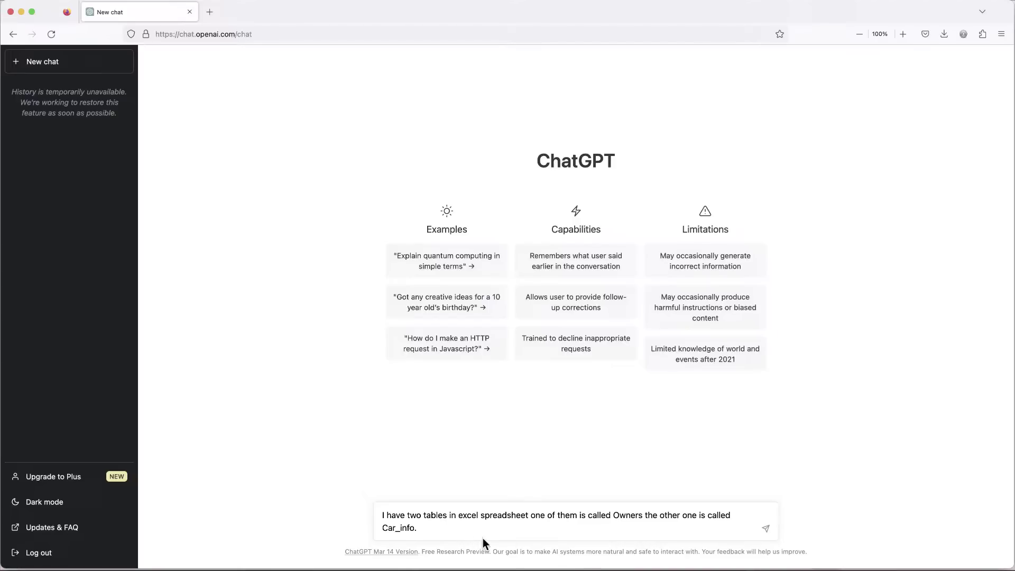
- Continue the prompt with "The columns I have in the first table are these" and start a new line
left_click(455, 530)
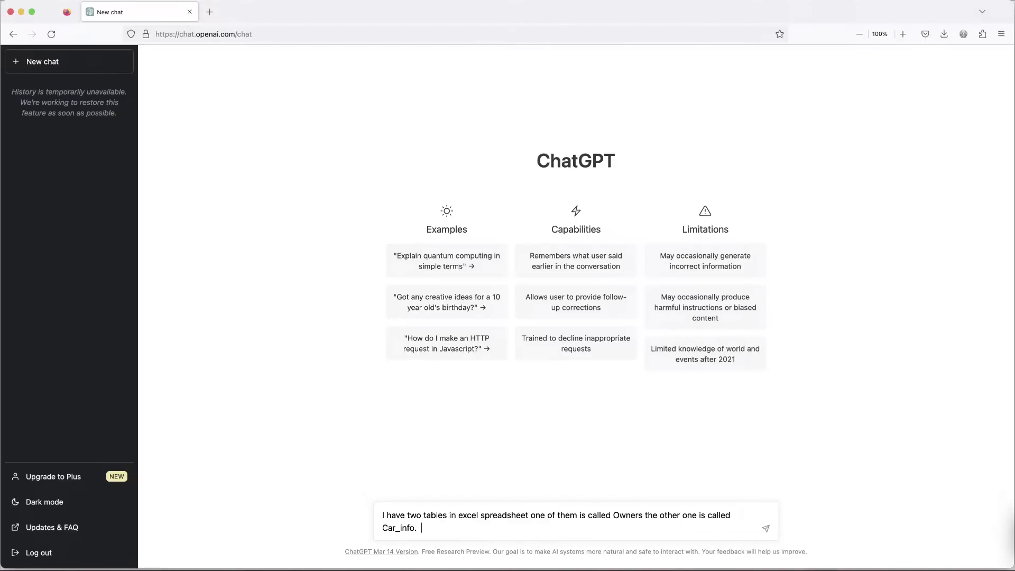
type("The columns I have in the first table RDs")
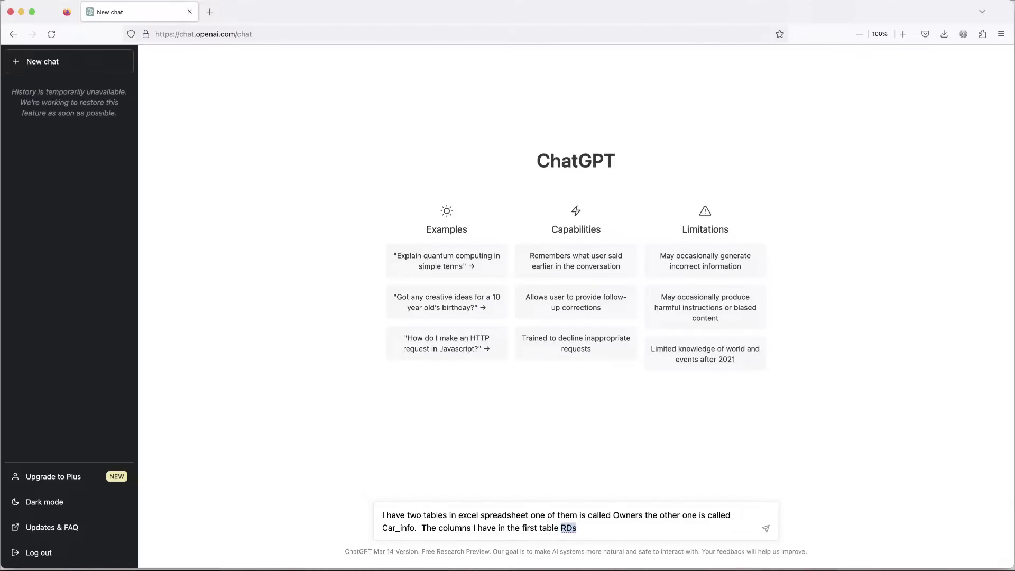
key("BackSpace")
key("BackSpace")
key("BackSpace")
type("are these")
key("shift+Return")
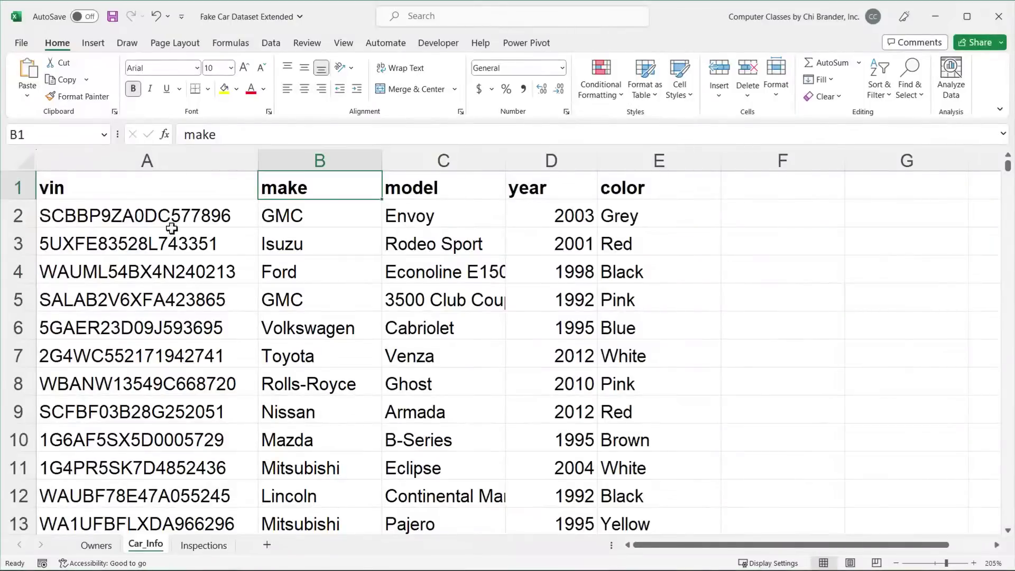
- Copy the header row A1:E1 (vin, make, model, year, color) from Car_Info in Excel and paste it into the ChatGPT prompt
left_click_drag(165, 179, 621, 193)
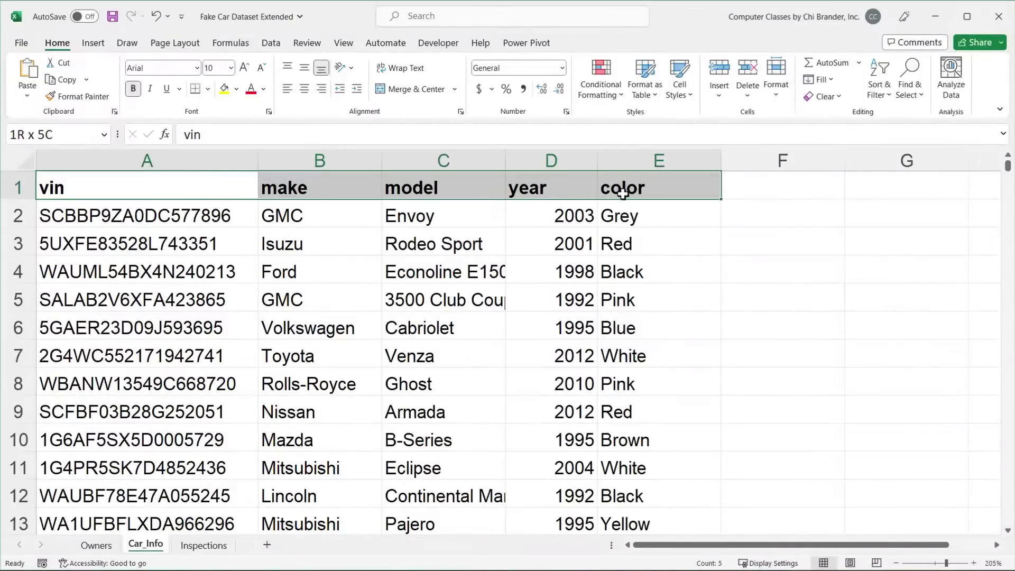
right_click(175, 188)
left_click(241, 239)
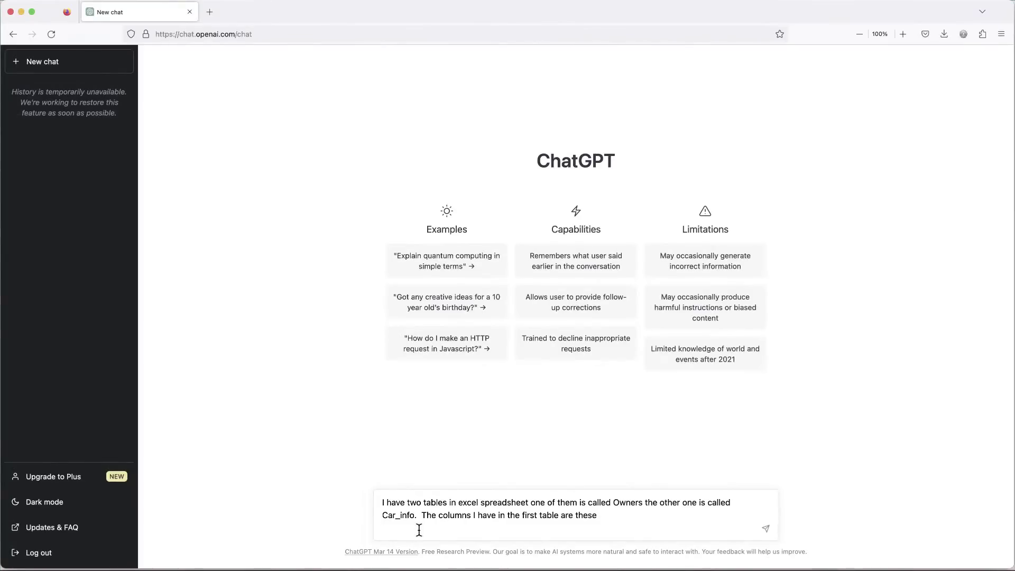
key("super+v")
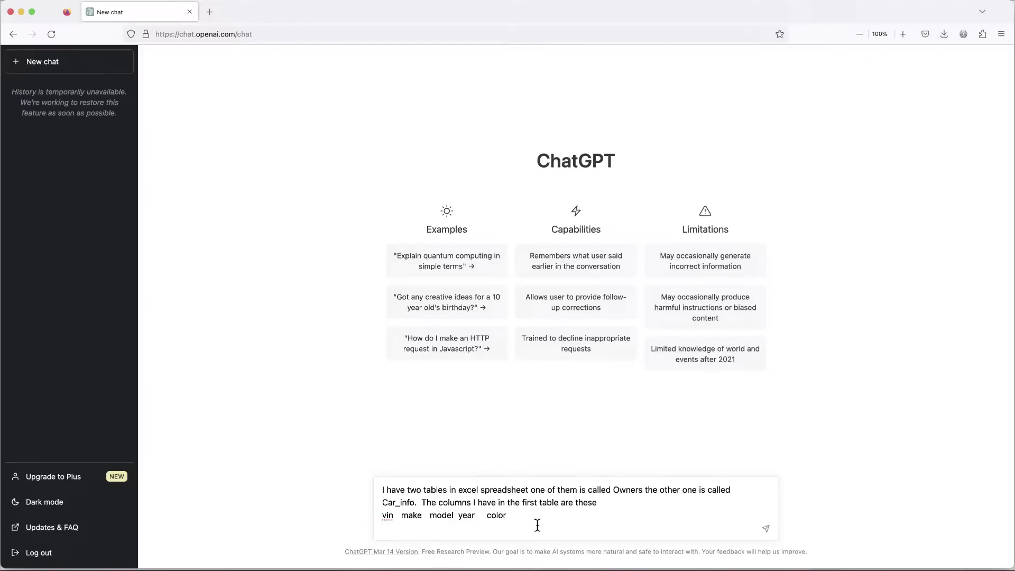
- Add the line "In the second we have these columns" below the pasted headers and start a new line
type("In the second we have thee")
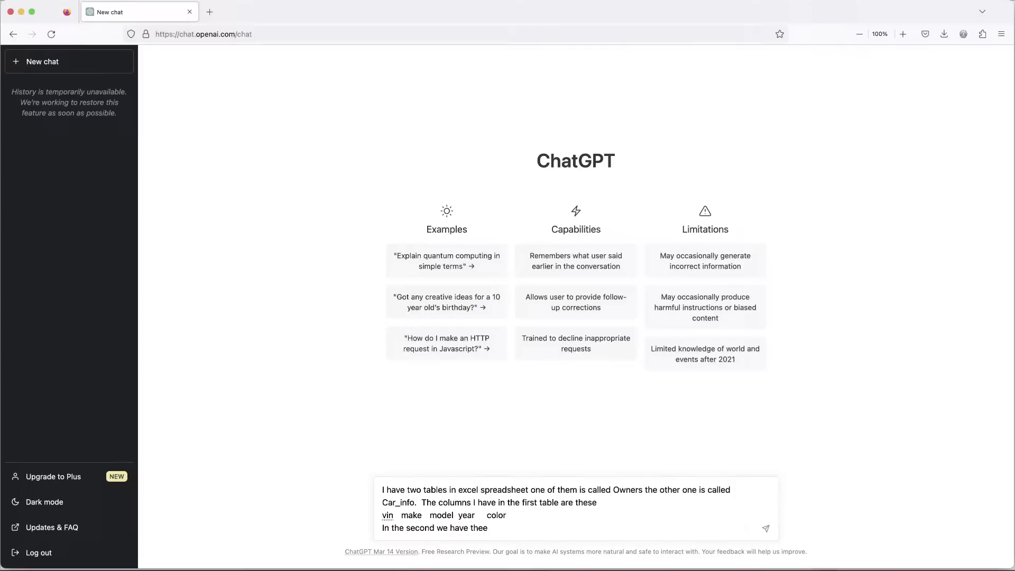
key("BackSpace")
type("se columns")
key("shift+Return")
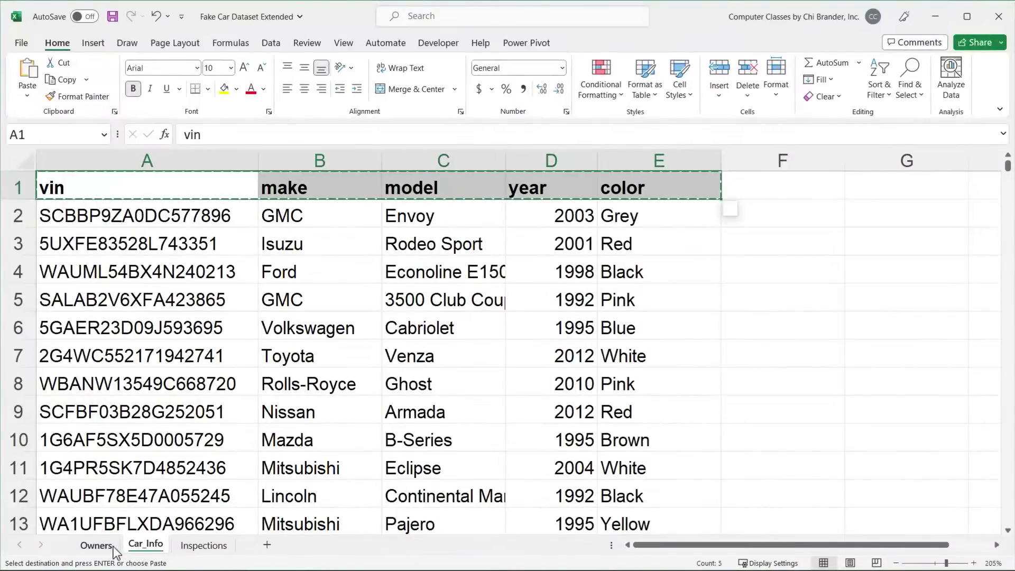
- Copy the header row A1:D1 from the Owners sheet in Excel and paste it below the first-table sentence in the ChatGPT prompt
left_click(95, 547)
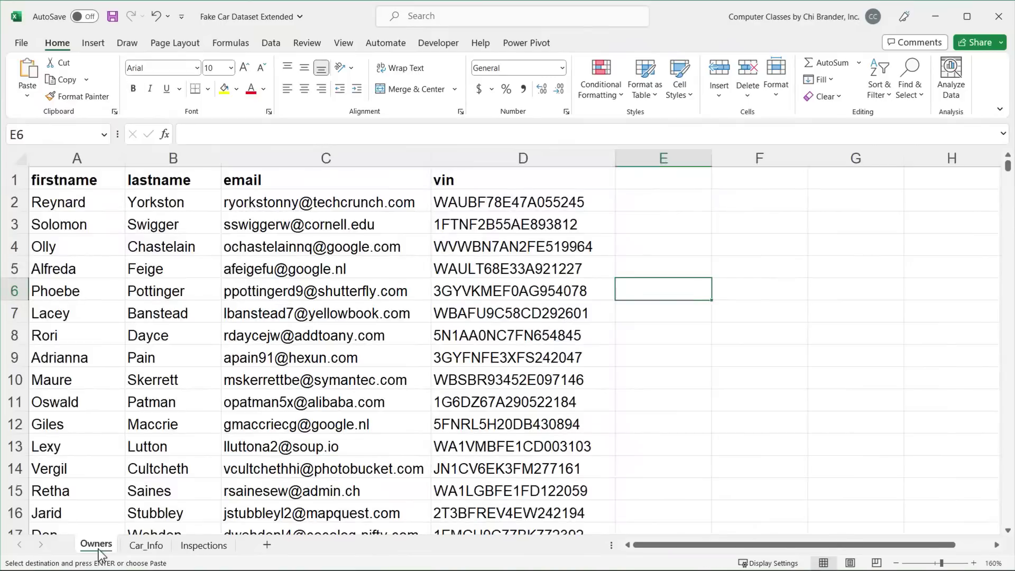
left_click_drag(74, 182, 485, 179)
right_click(77, 179)
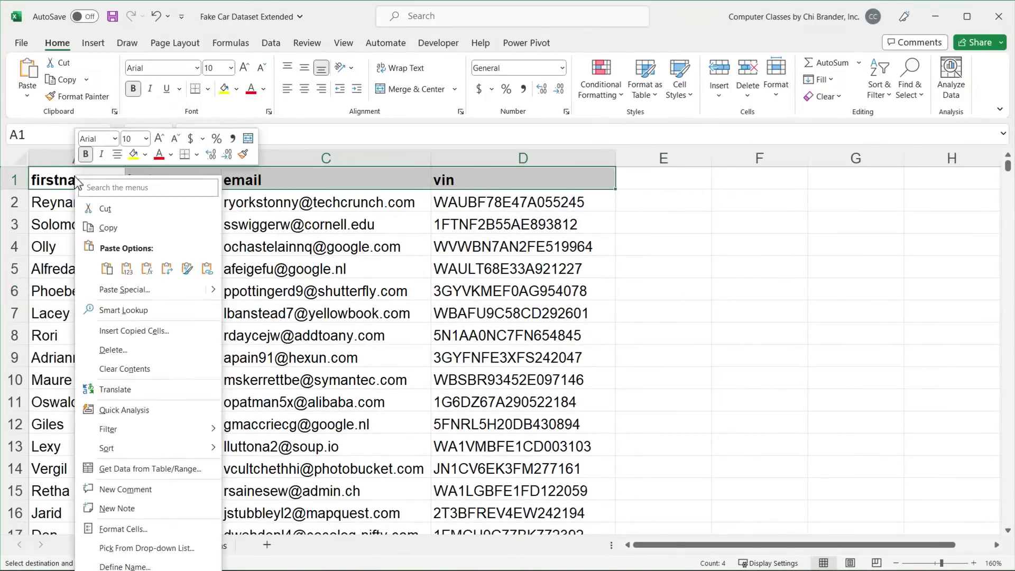
left_click(108, 228)
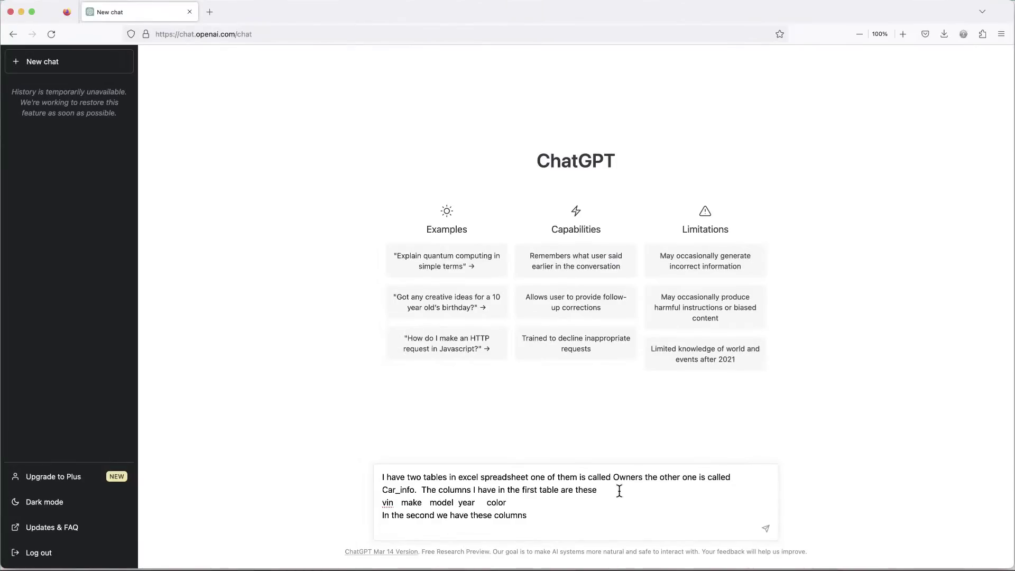
left_click(618, 491)
key("shift+Return")
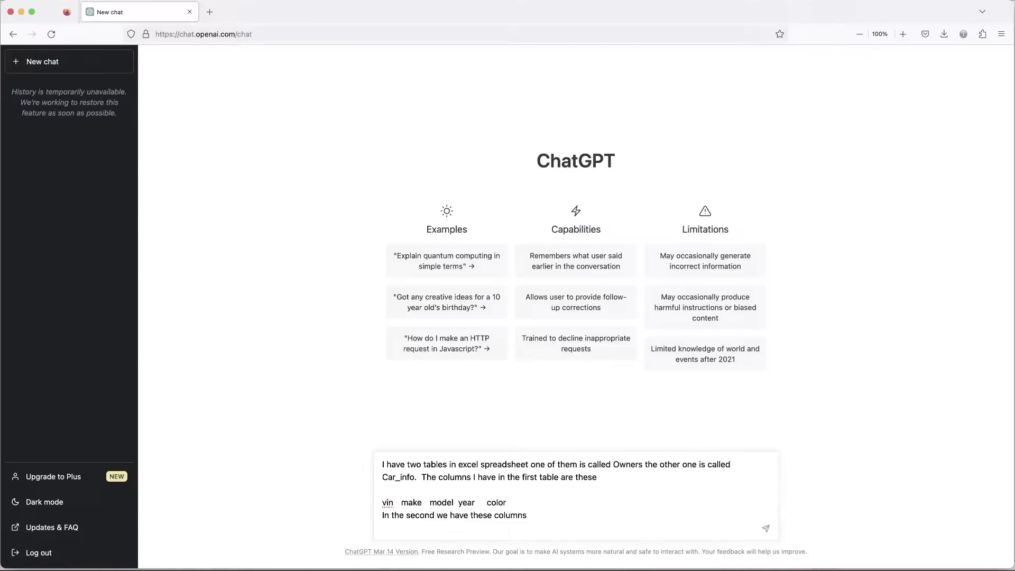
key("super+v")
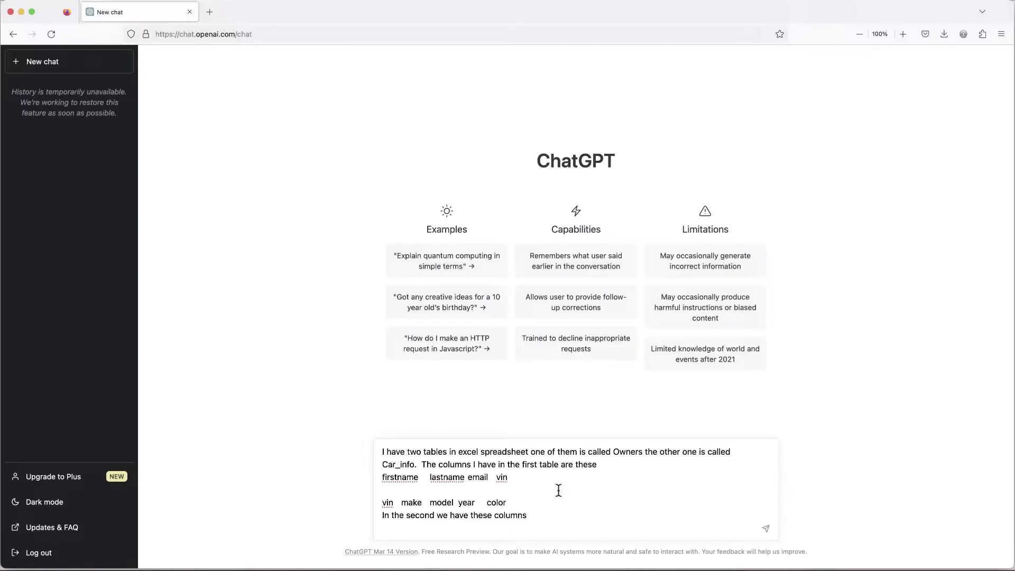
- Move the vin, make, model, year, color line below "In the second we have these columns" and remove the leftover blank lines
left_click_drag(509, 504, 380, 504)
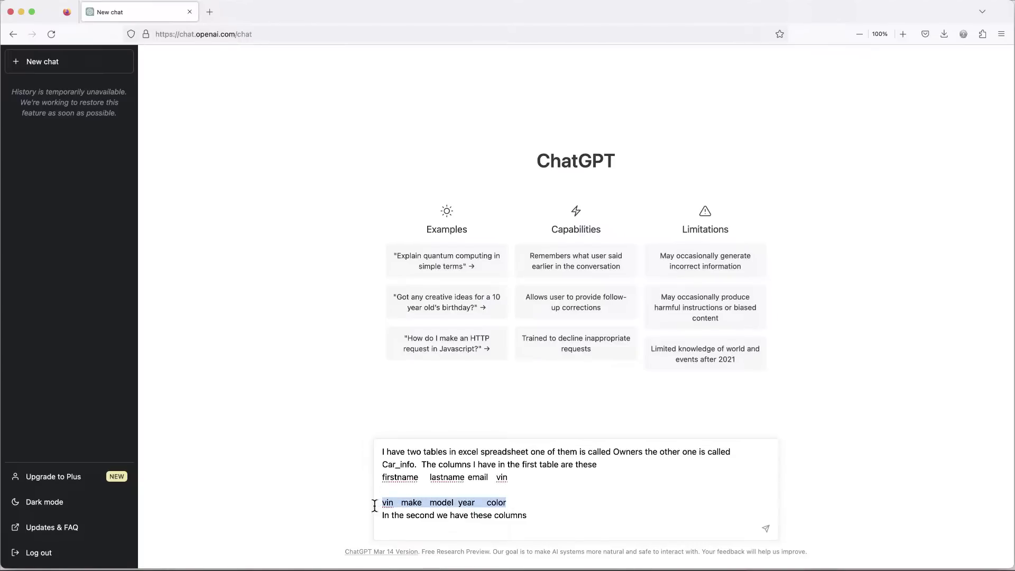
key("super+x")
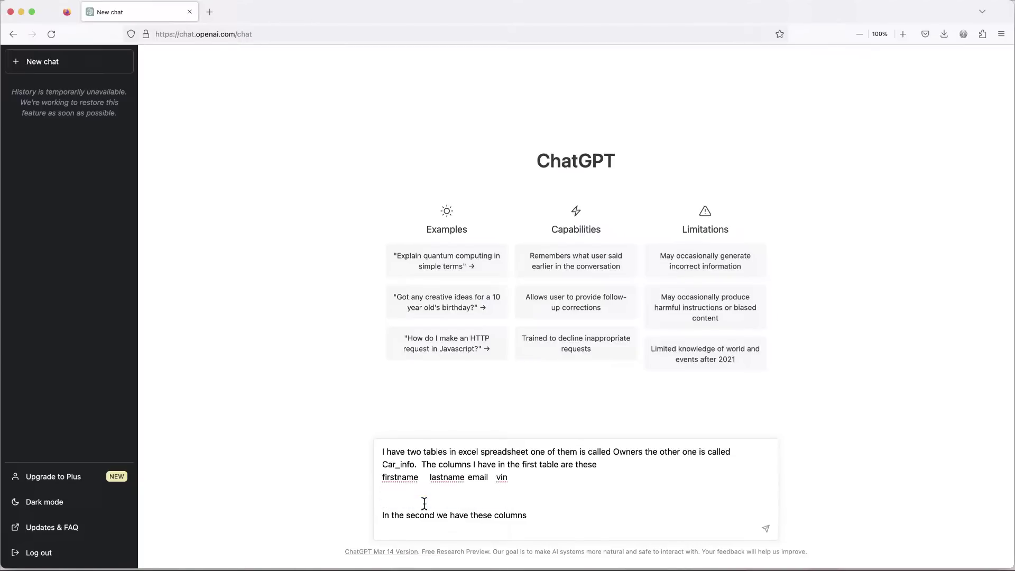
key("BackSpace")
key("BackSpace")
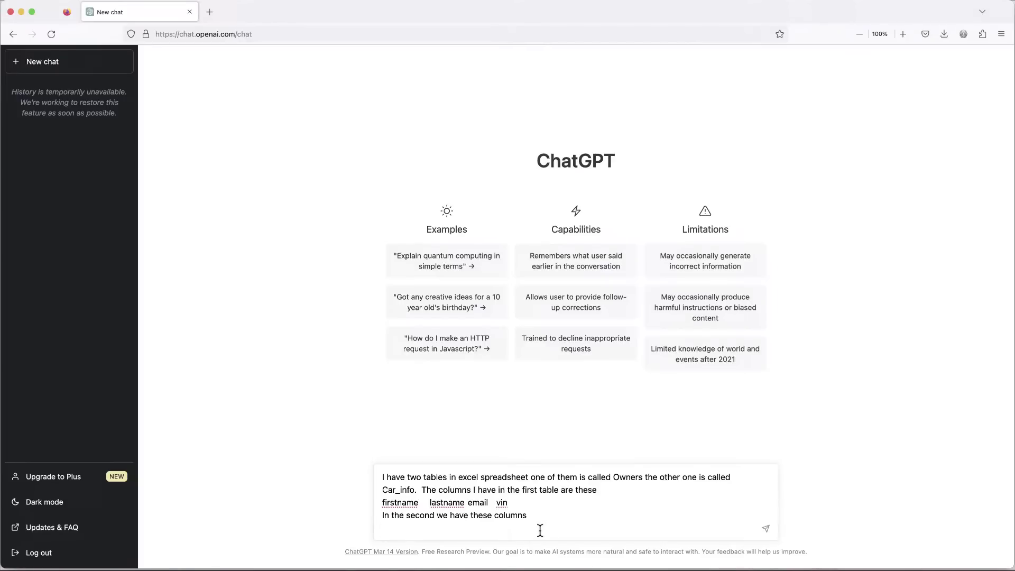
key("super+v")
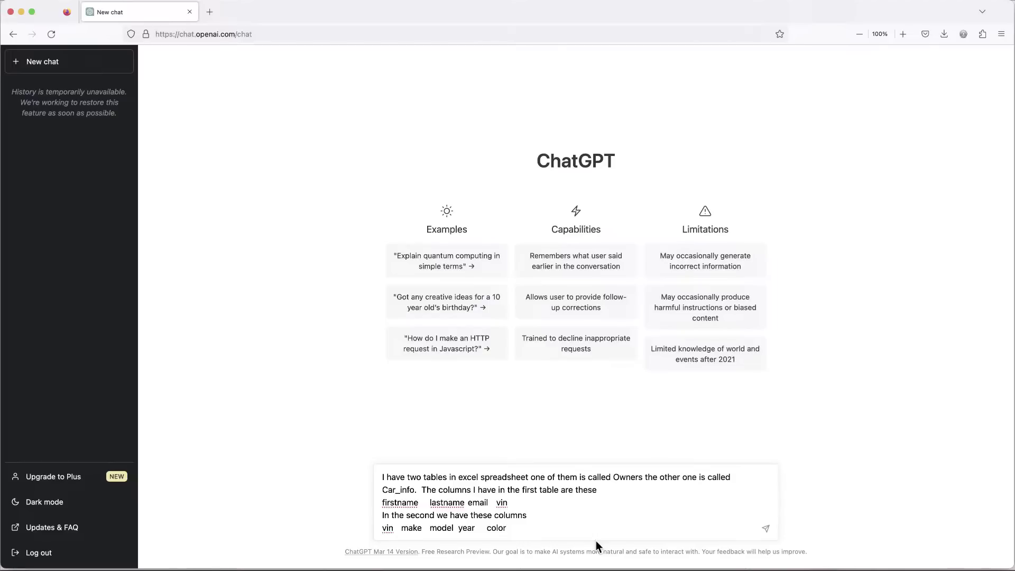
- Add the question "What's the right formula to move model information to my first sheet?" below the column lists and send the prompt
key("shift+Return")
key("shift+Return")
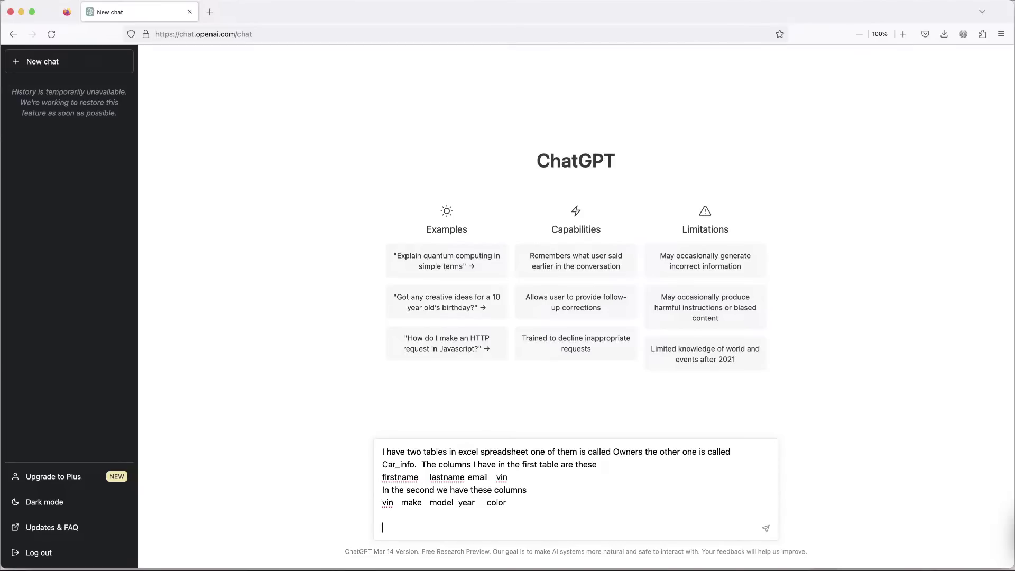
type("What's the ride formula")
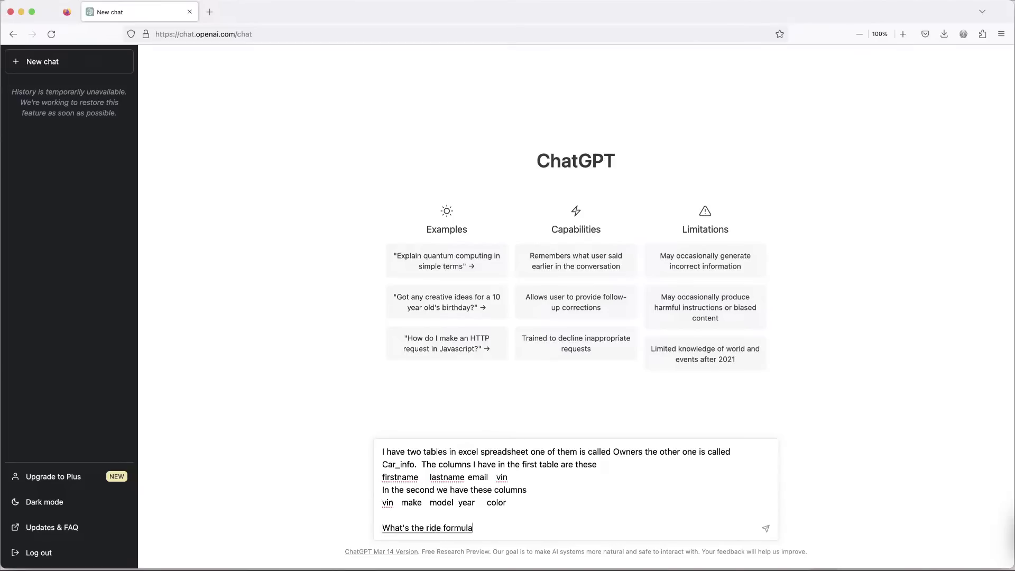
type(" to move model")
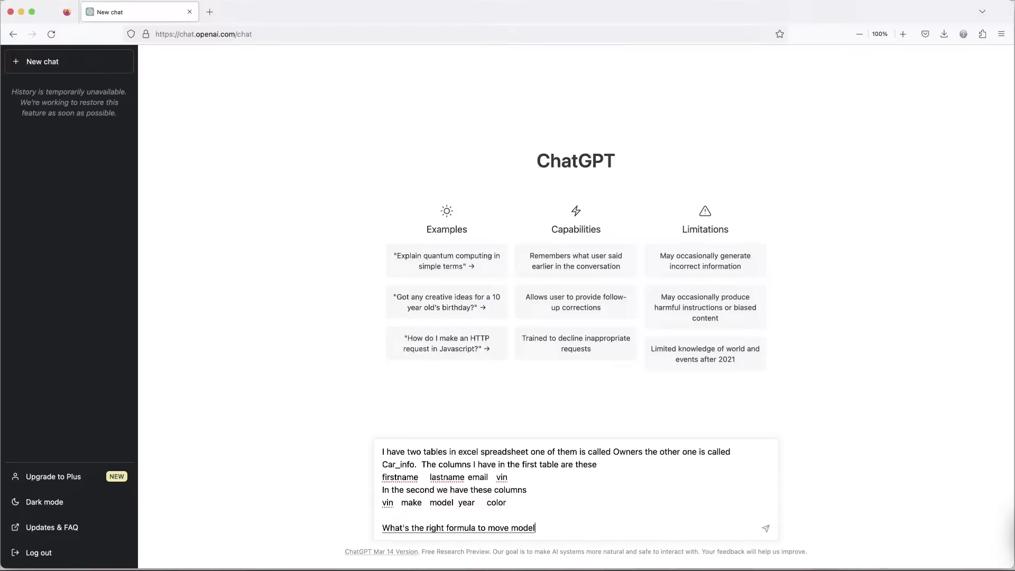
type(" information to my first")
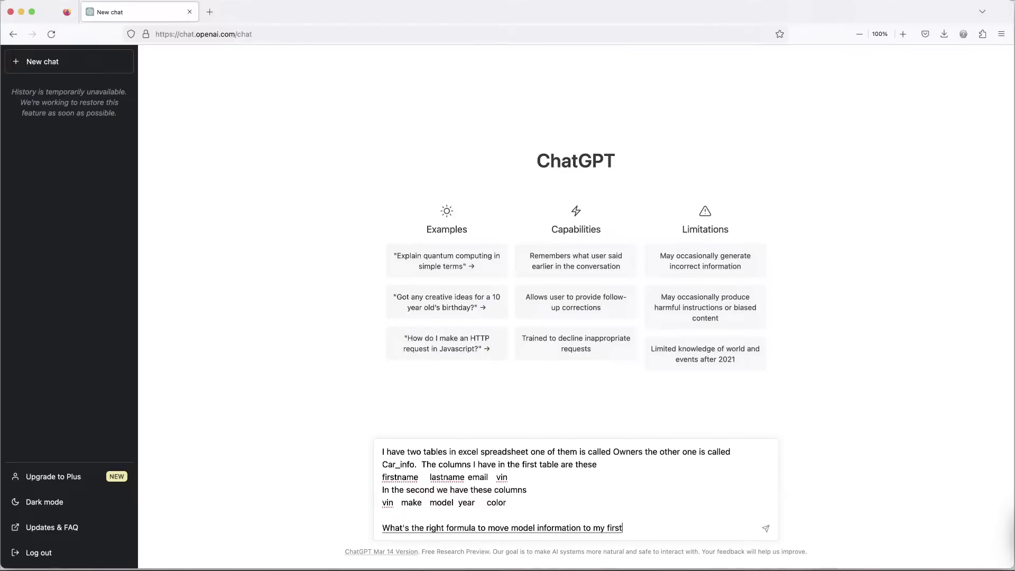
type(" sheet?")
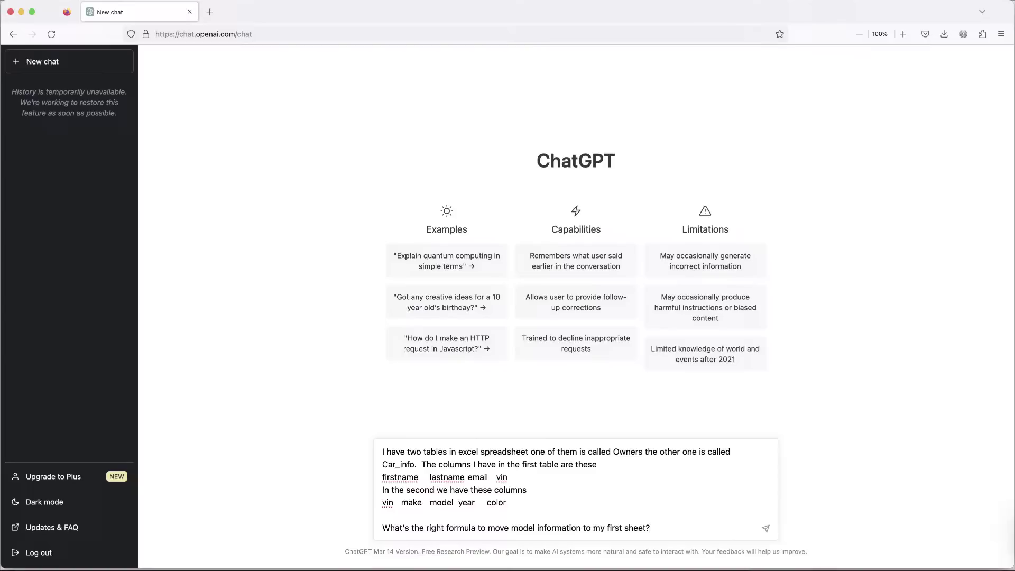
left_click(768, 529)
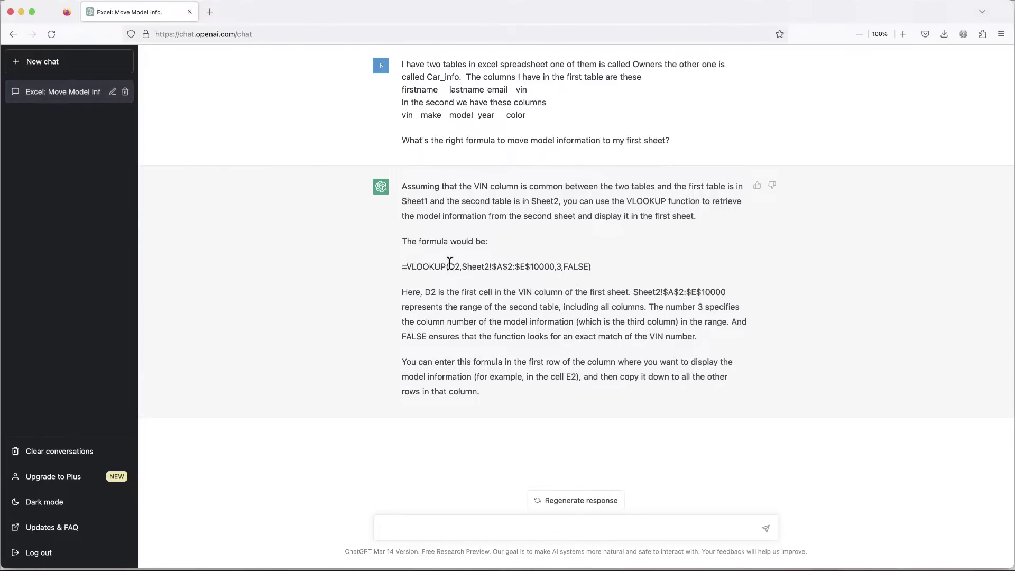
- Send ChatGPT the follow-up "The name of sheets is not correct. Can you fix that?"
double_click(477, 267)
left_click(498, 391)
type("The name of sheets is not correc")
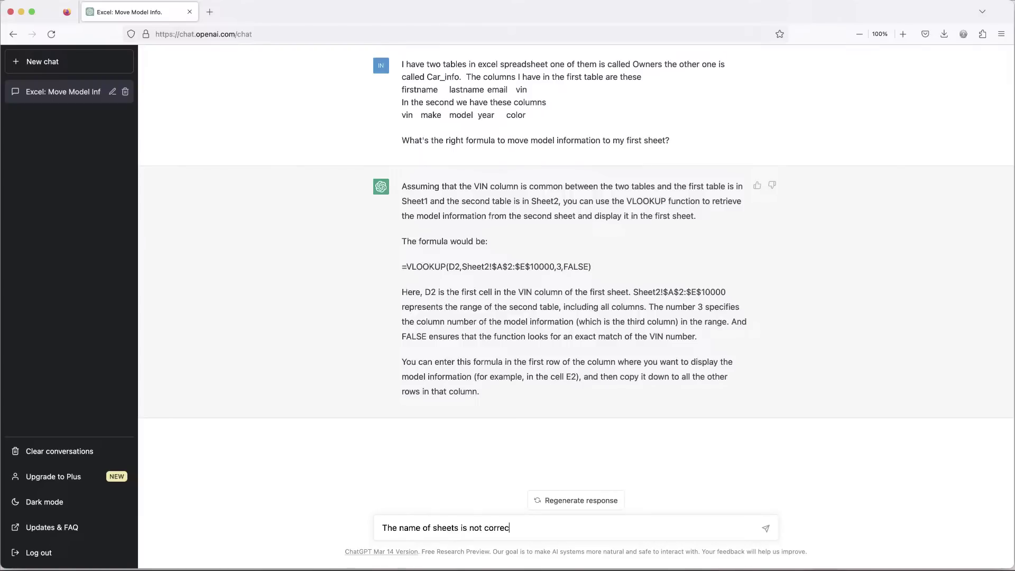
type("t. Can you fix that?")
left_click(766, 528)
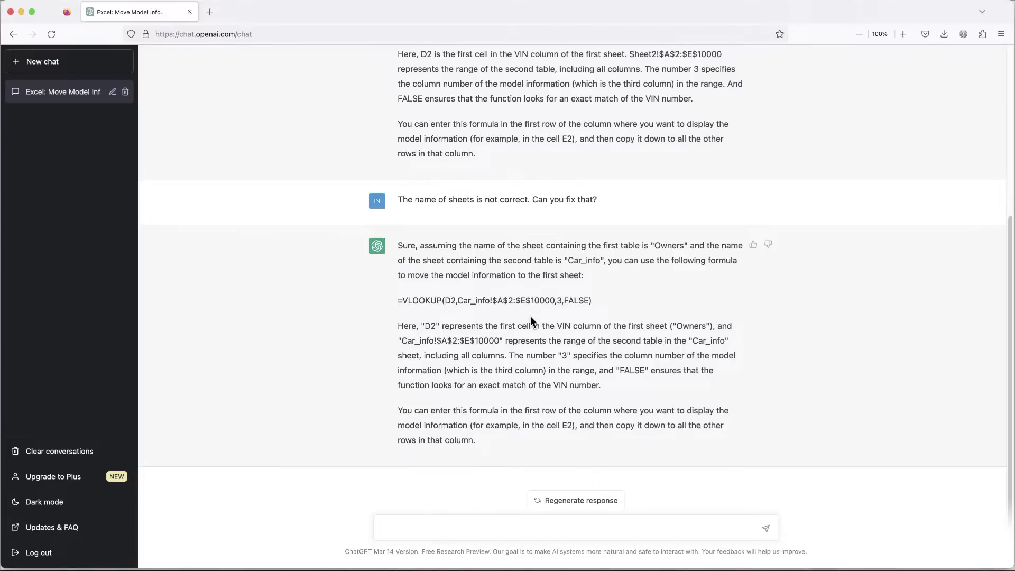
- Copy =VLOOKUP(D2,Car_info!$A$2:$E$10000,3,FALSE) from the ChatGPT reply and enter it in cell E2 of the Owners sheet in Excel
left_click_drag(594, 301, 396, 302)
right_click(420, 300)
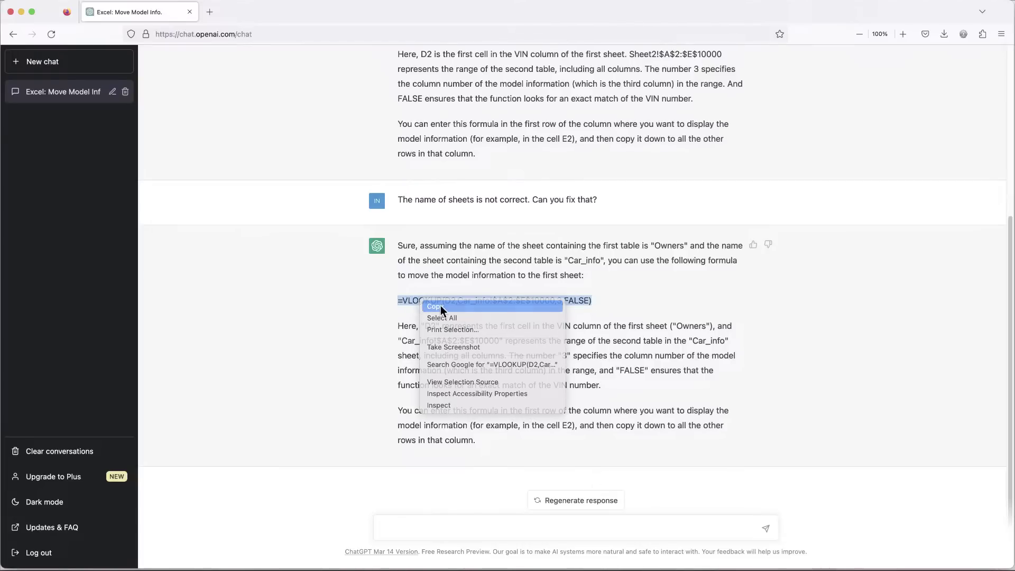
left_click(442, 307)
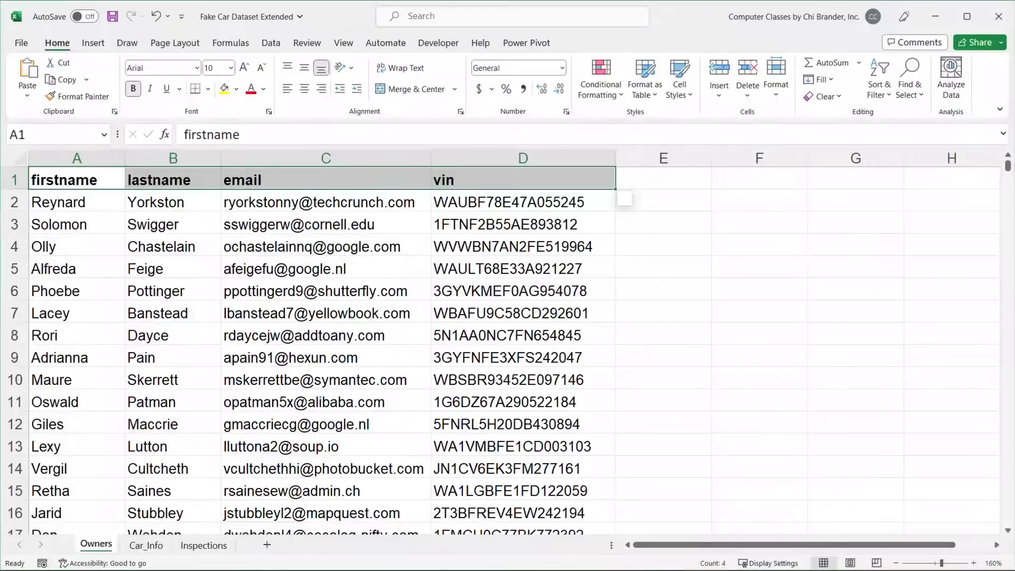
left_click(672, 208)
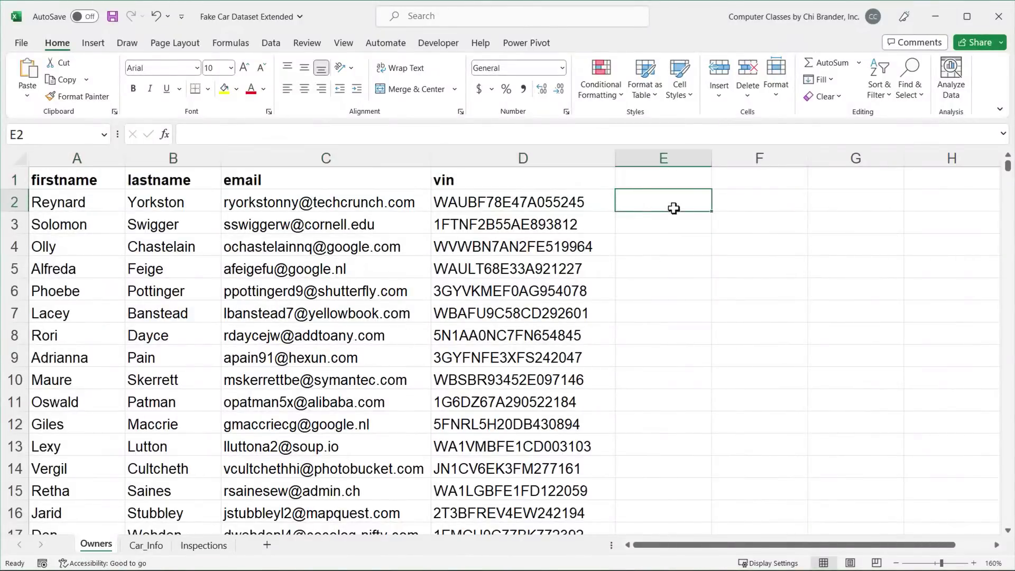
double_click(648, 200)
right_click(645, 201)
left_click(676, 270)
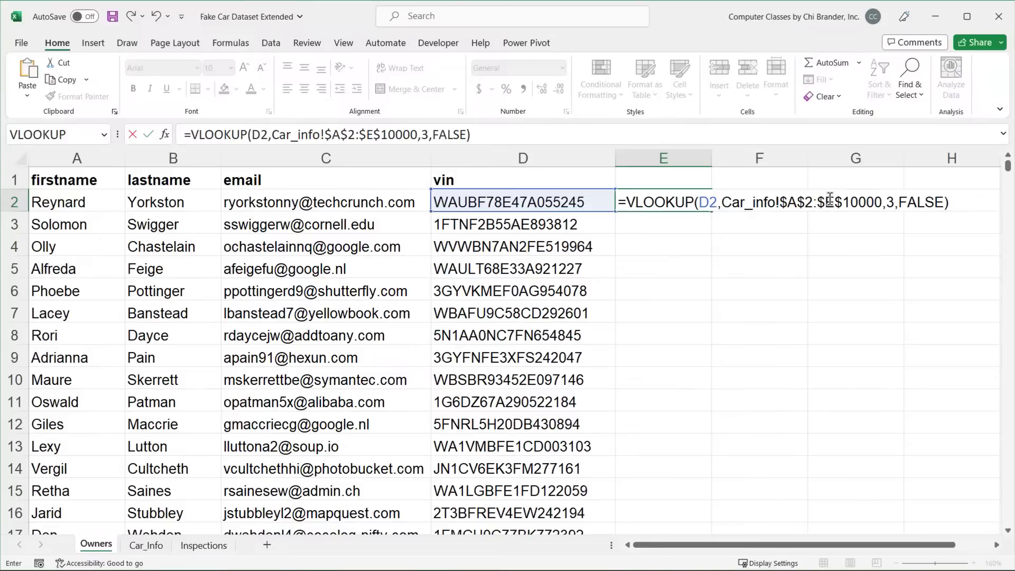
key("Return")
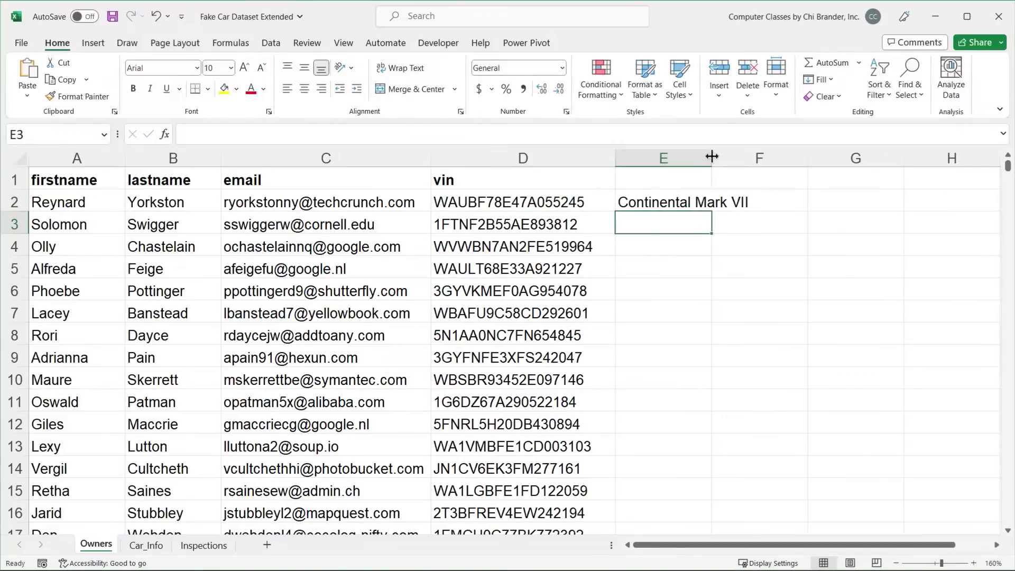
- Widen column E to fit the model name, review the formula in E2, and fill it down the column
left_click_drag(711, 164, 772, 170)
double_click(728, 202)
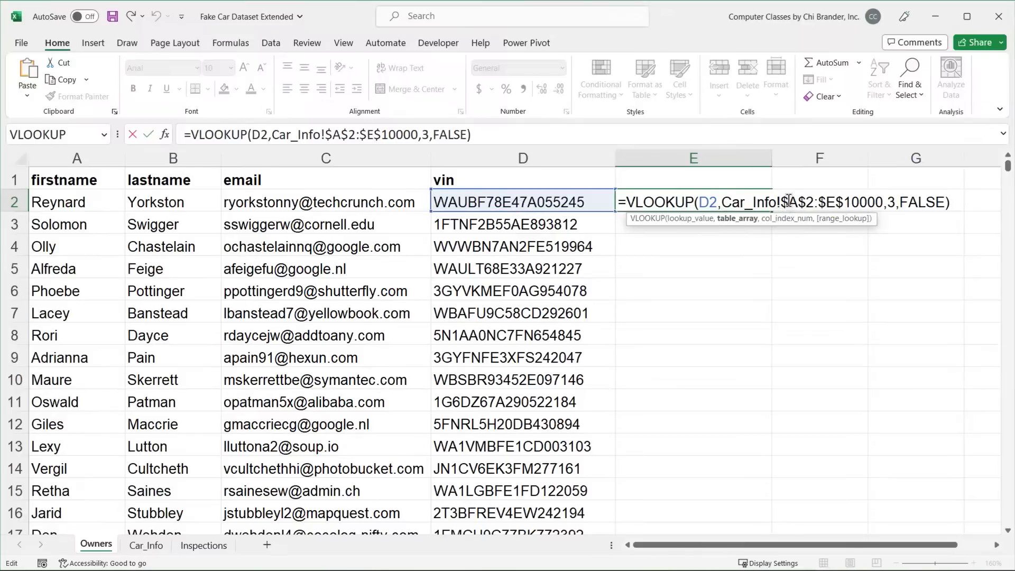
left_click_drag(781, 201, 845, 199)
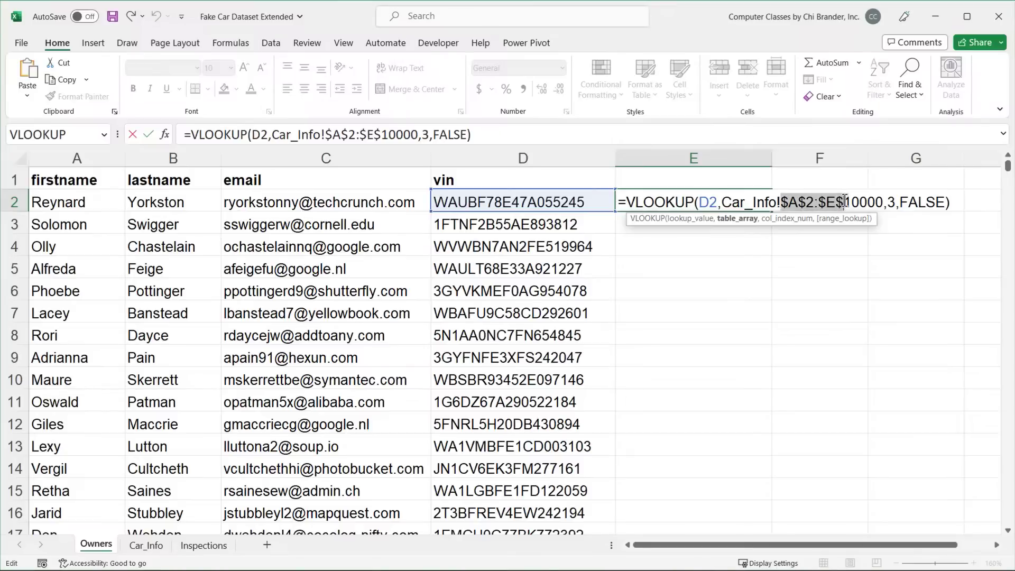
key("Escape")
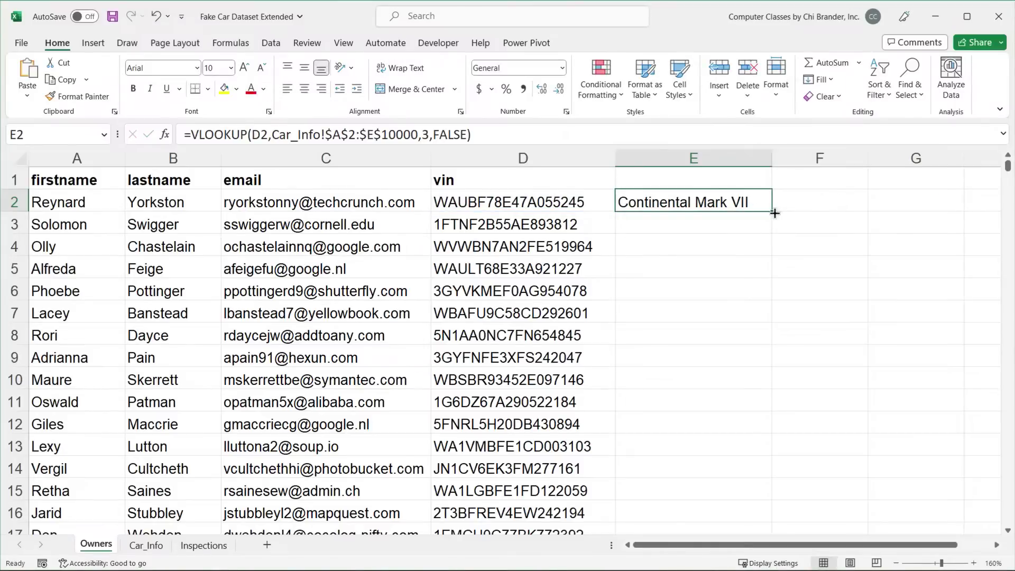
double_click(772, 211)
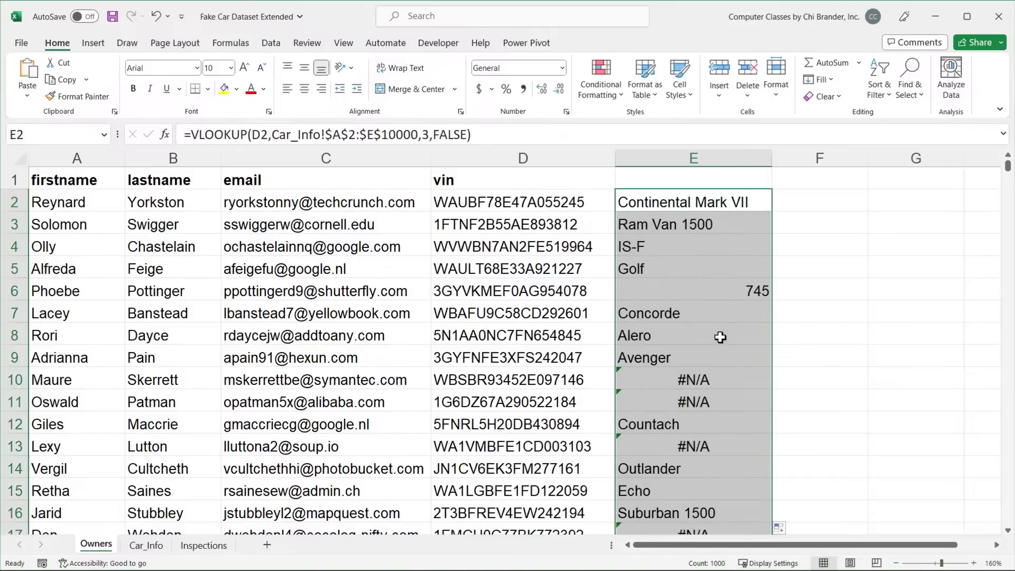
- Examine the lookup results filled down column E, paying attention to cells E10 and E11
scroll(720, 337, "down", 11)
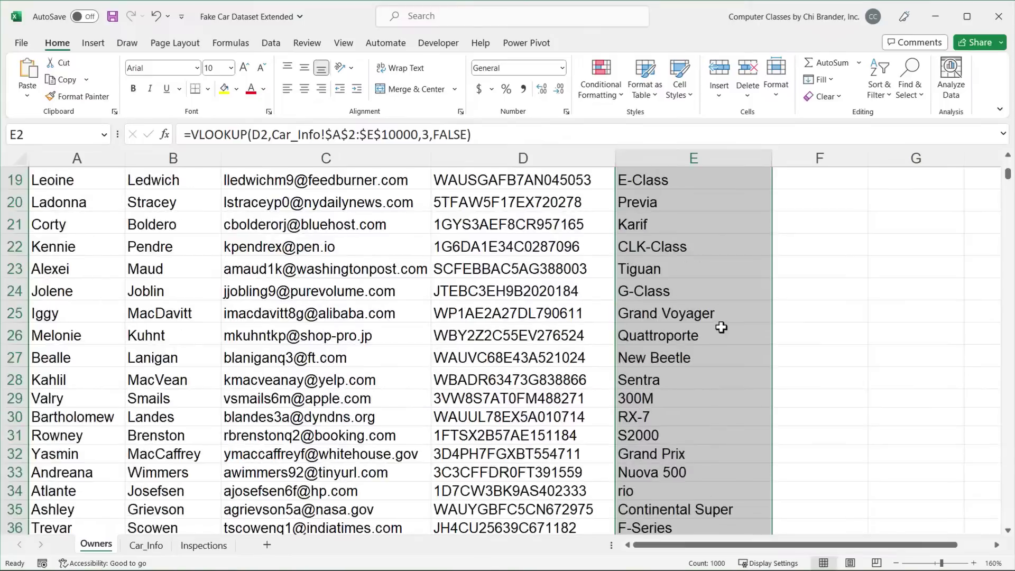
scroll(719, 324, "up", 11)
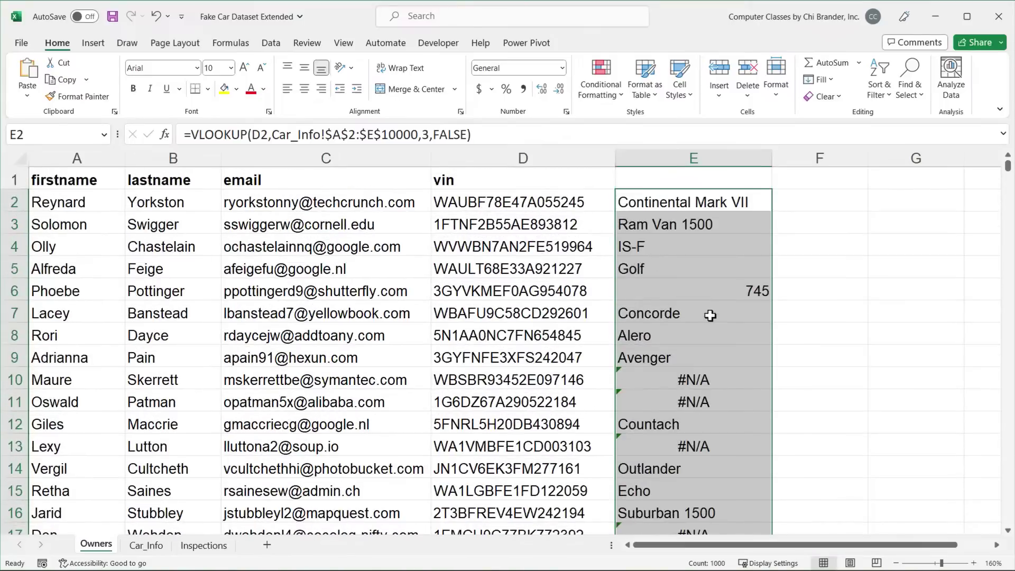
left_click(669, 383)
left_click(673, 398)
left_click(675, 376)
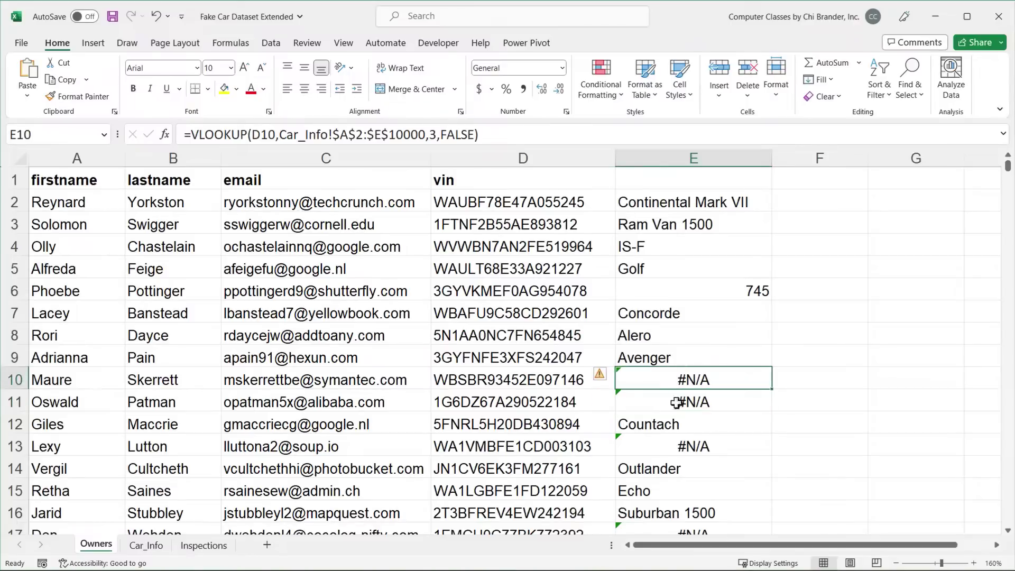
left_click(674, 401)
left_click(675, 376)
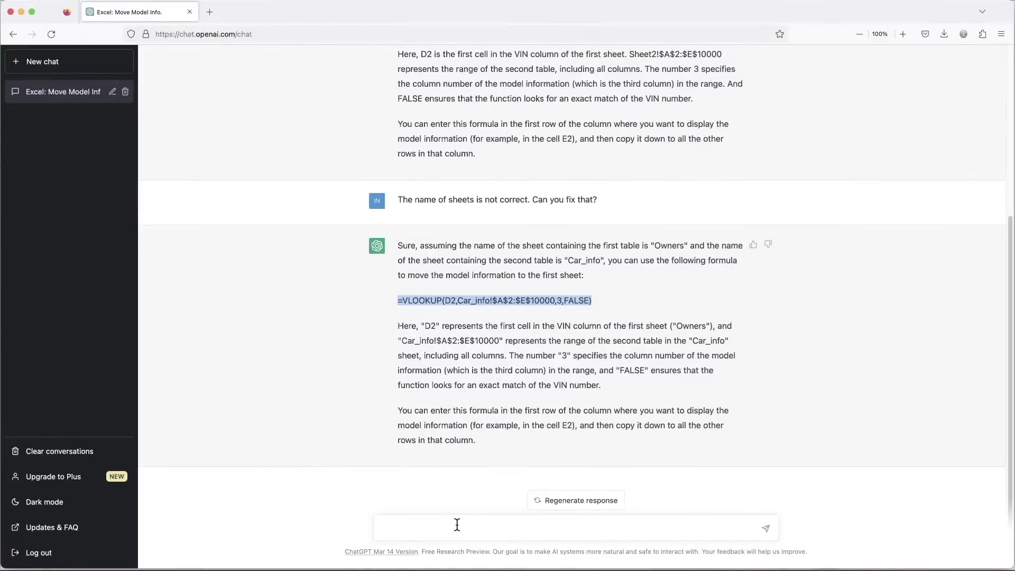
- Switch to ChatGPT and send "Some results have N/A in them. How can we replace them with a blank?"
left_click(456, 524)
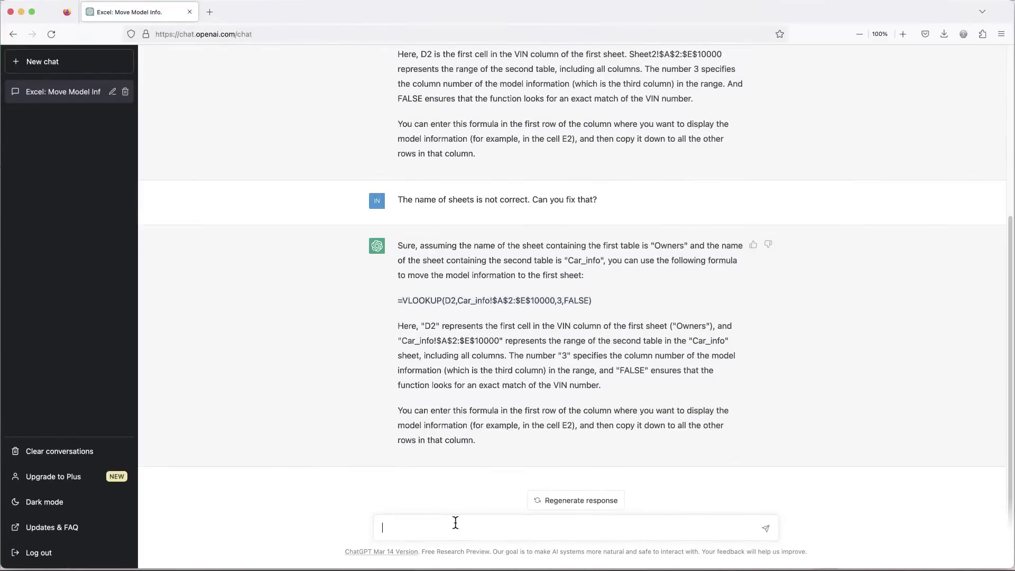
type("Some results have N/A in them. How can we")
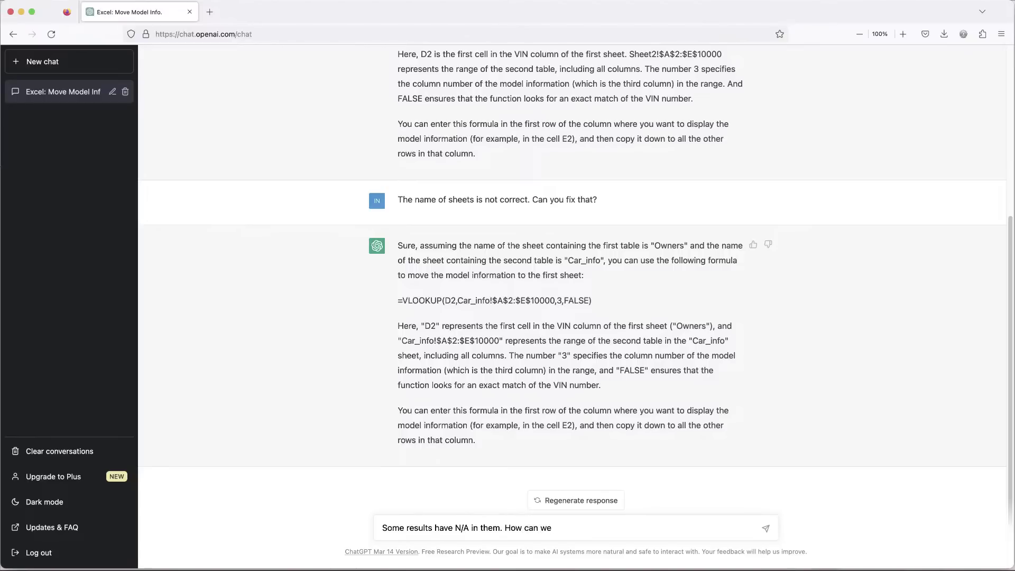
type(" replace them with a blank?")
left_click(765, 530)
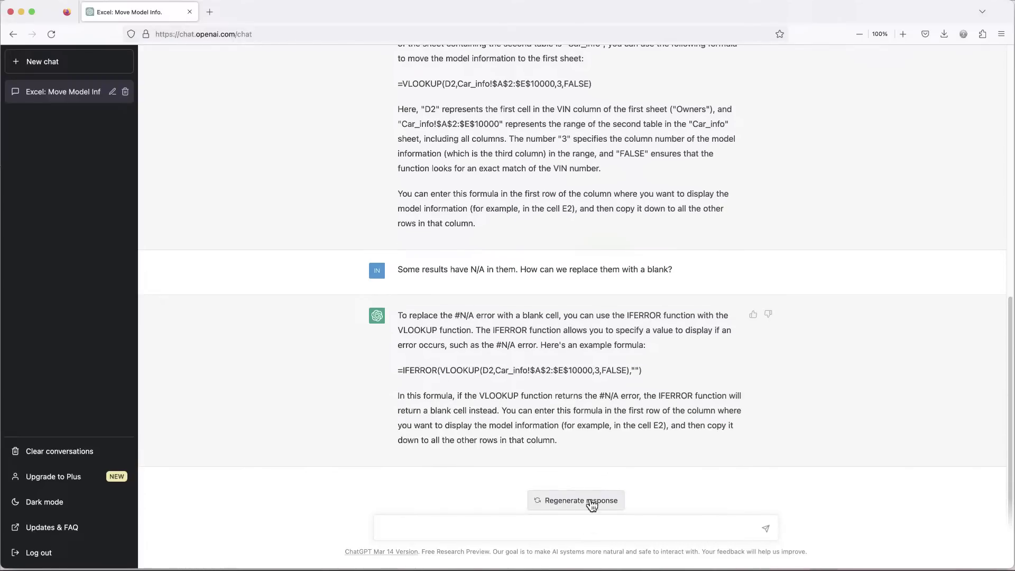
- Copy =IFERROR(VLOOKUP(D2,Car_info!$A$2:$E$10000,3,FALSE),"") from the ChatGPT reply and replace the formula in Owners cell E2 in Excel with it
triple_click(596, 369)
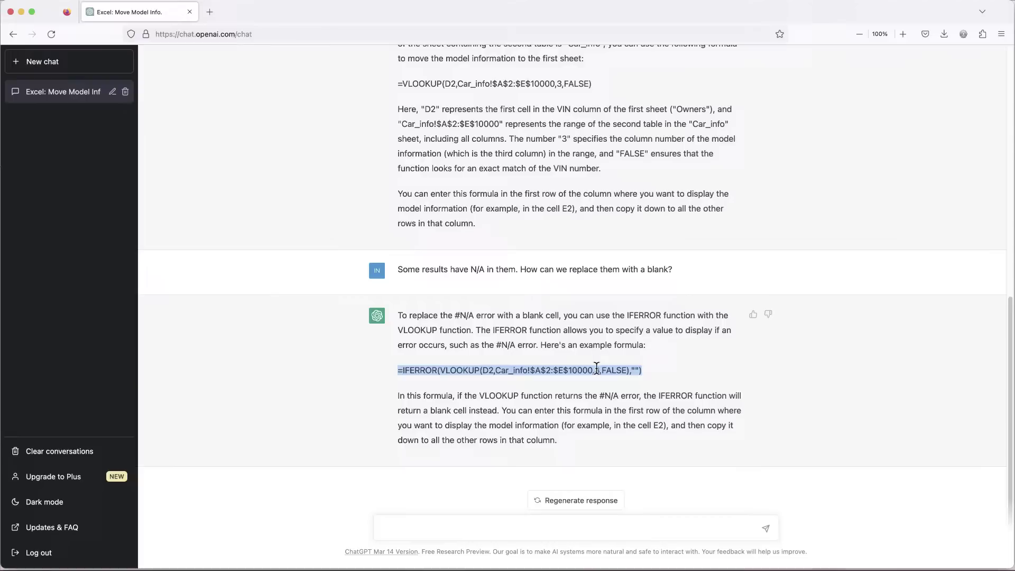
right_click(491, 370)
left_click(529, 379)
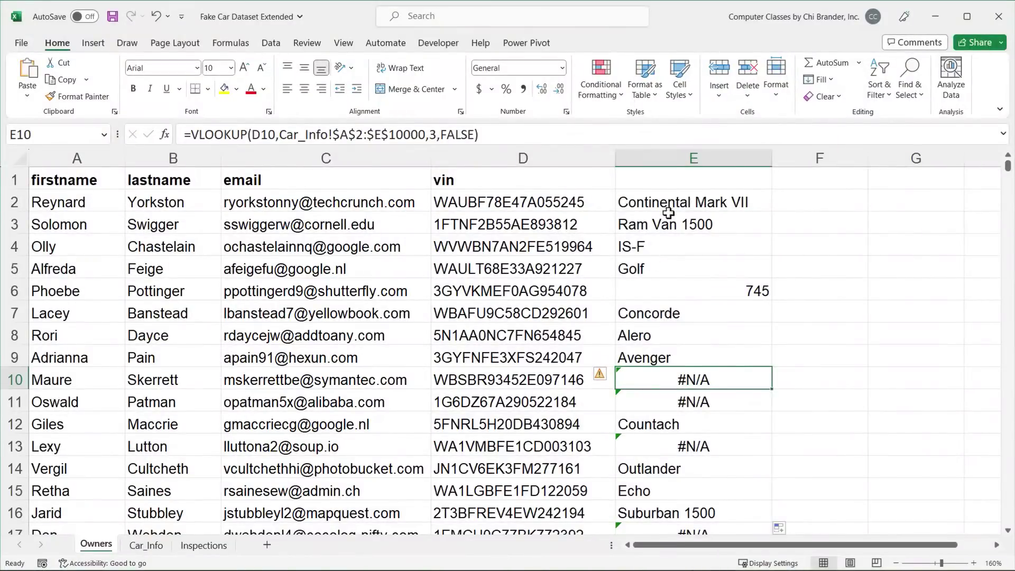
left_click(666, 206)
double_click(665, 203)
triple_click(693, 202)
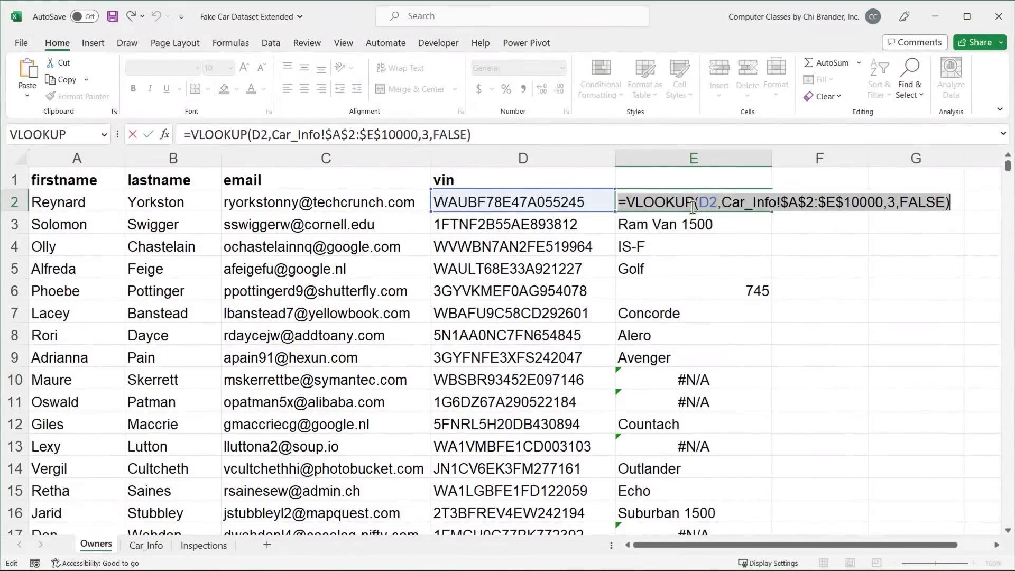
key("BackSpace")
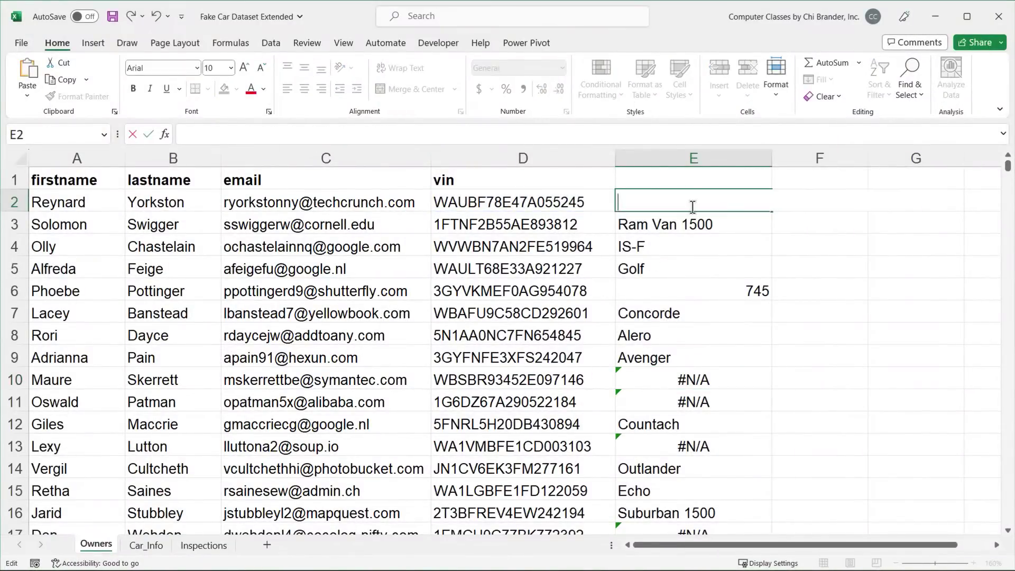
key("ctrl+v")
key("Return")
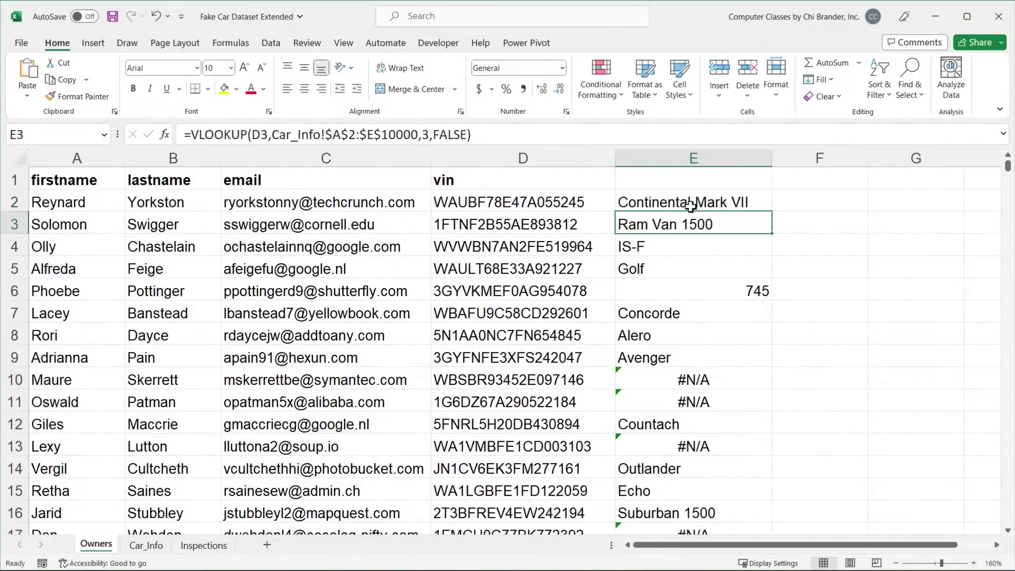
- Fill the IFERROR formula from E2 down column E, and check cells E10 to E12 and the formula in E2
left_click(707, 204)
double_click(770, 215)
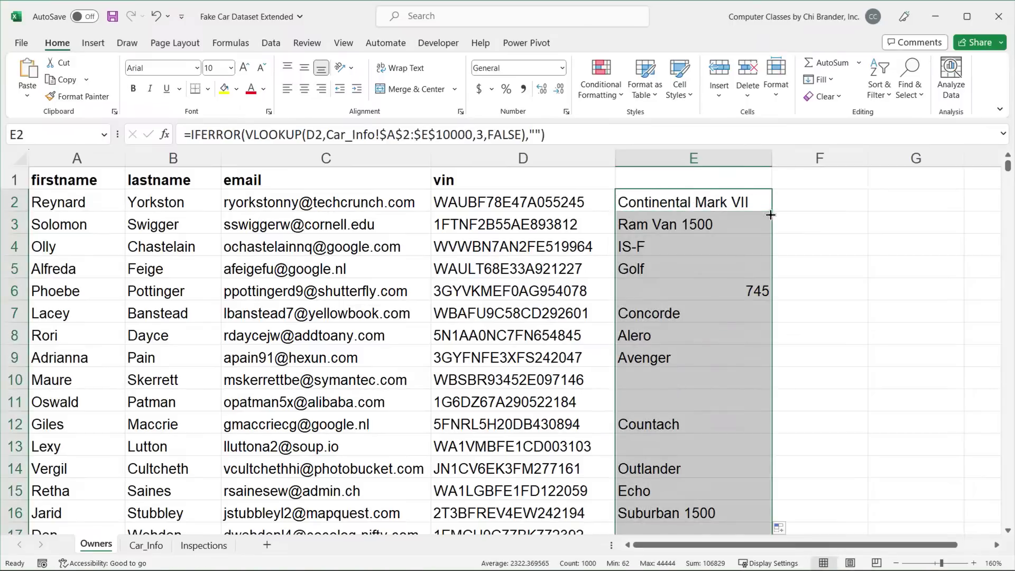
left_click_drag(645, 386, 655, 416)
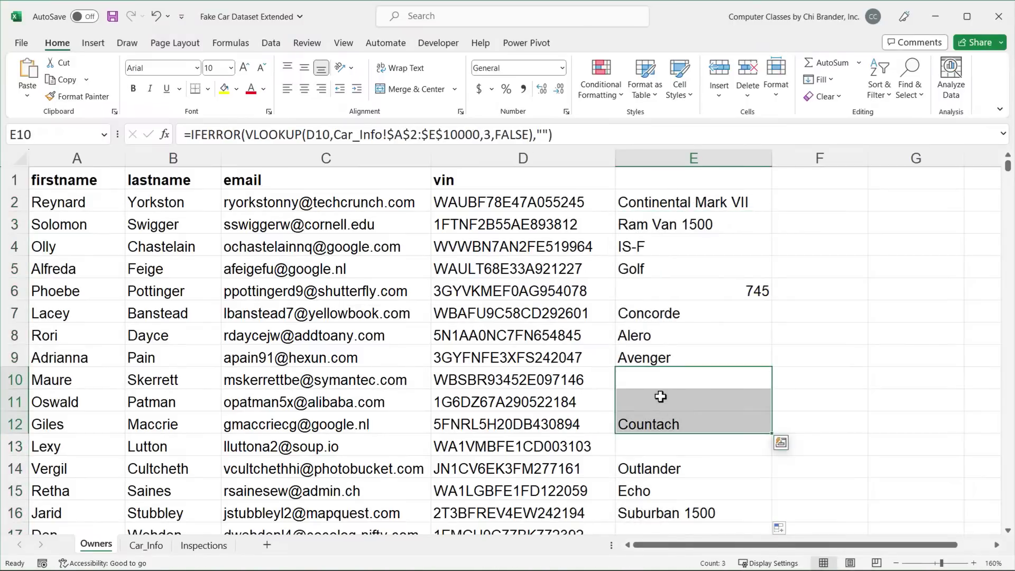
left_click(660, 396)
left_click(657, 379)
left_click(662, 406)
scroll(695, 396, "down", 6)
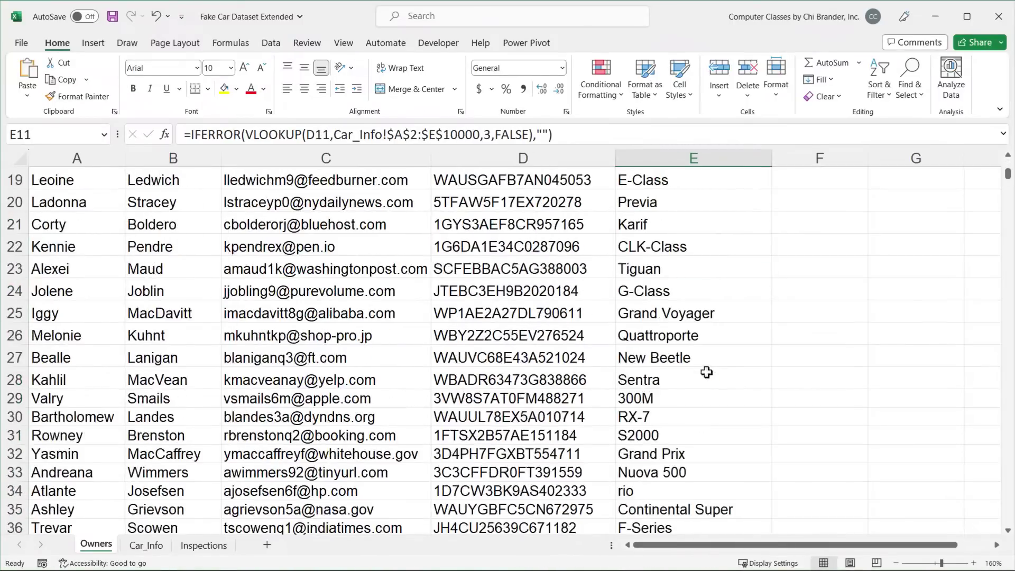
scroll(707, 373, "up", 6)
double_click(662, 202)
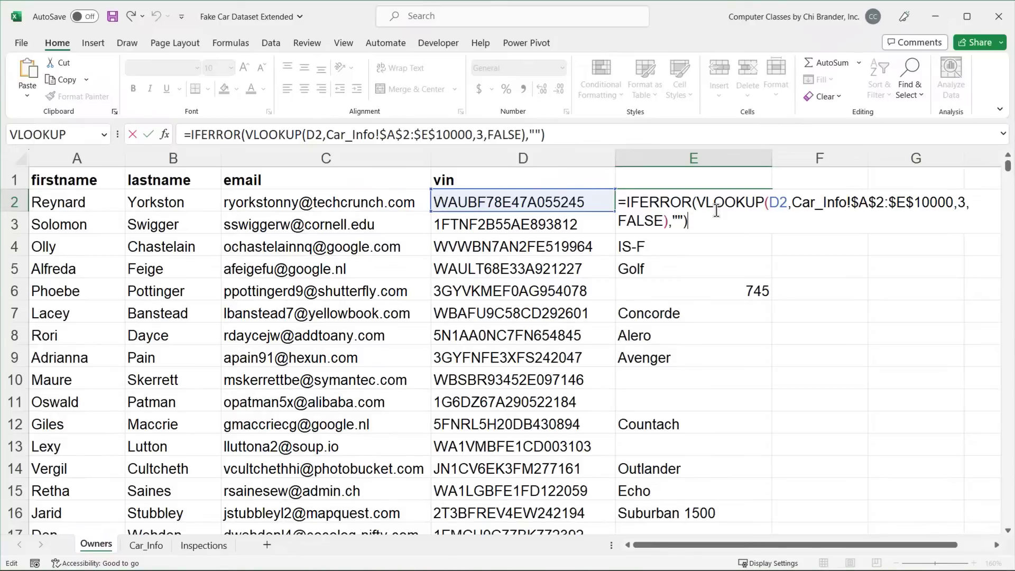
key("Escape")
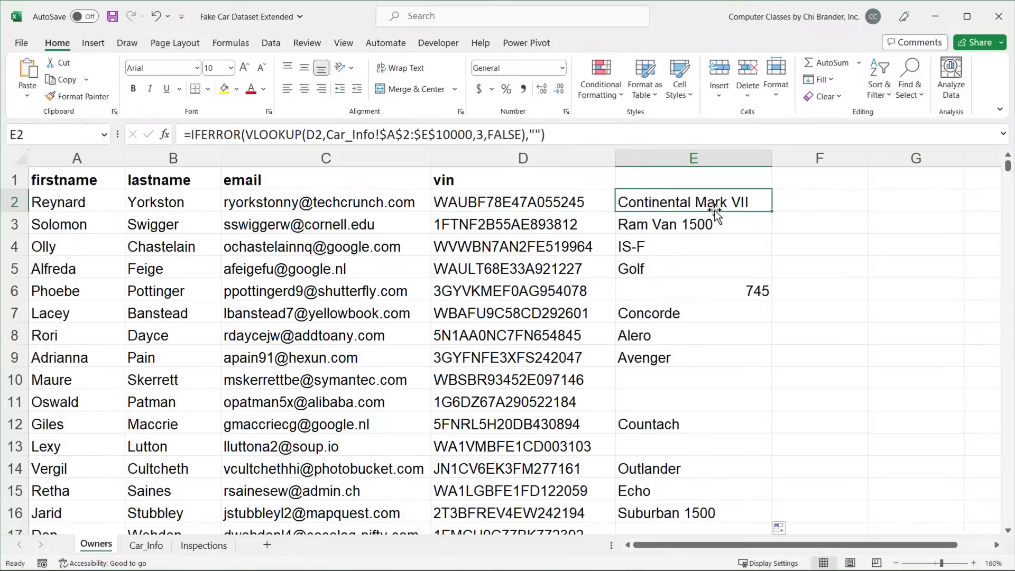
- Delete column E with the model lookup results from the Owners sheet
left_click(731, 156)
right_click(729, 156)
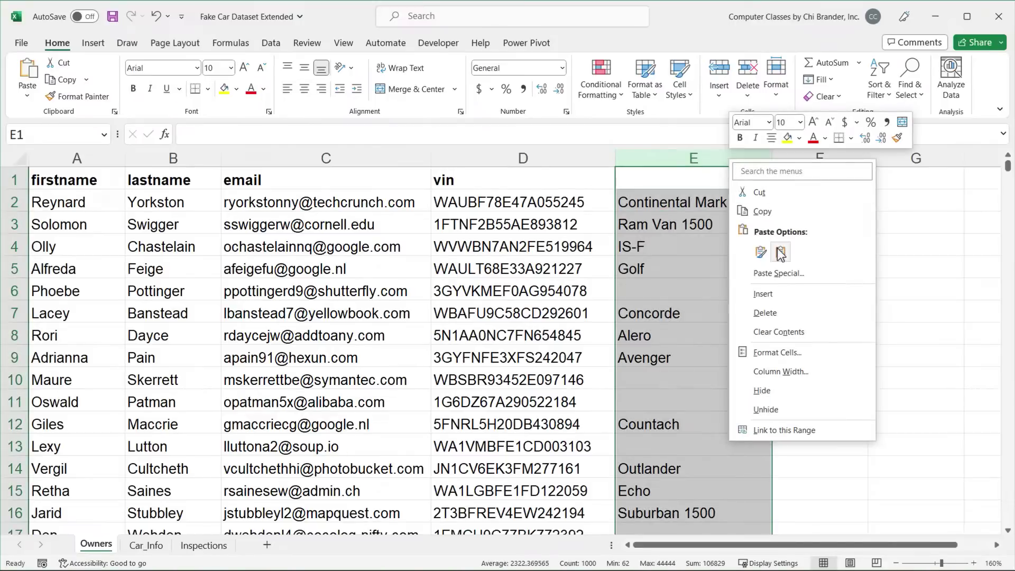
left_click(788, 320)
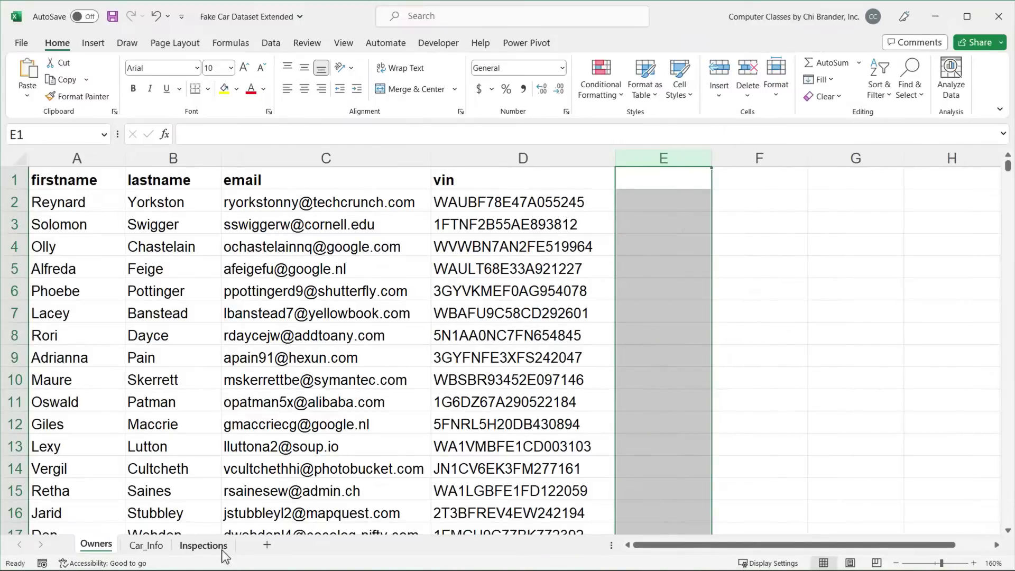
- On the Car_Info sheet, move the vin column to between the model and year columns
left_click(145, 544)
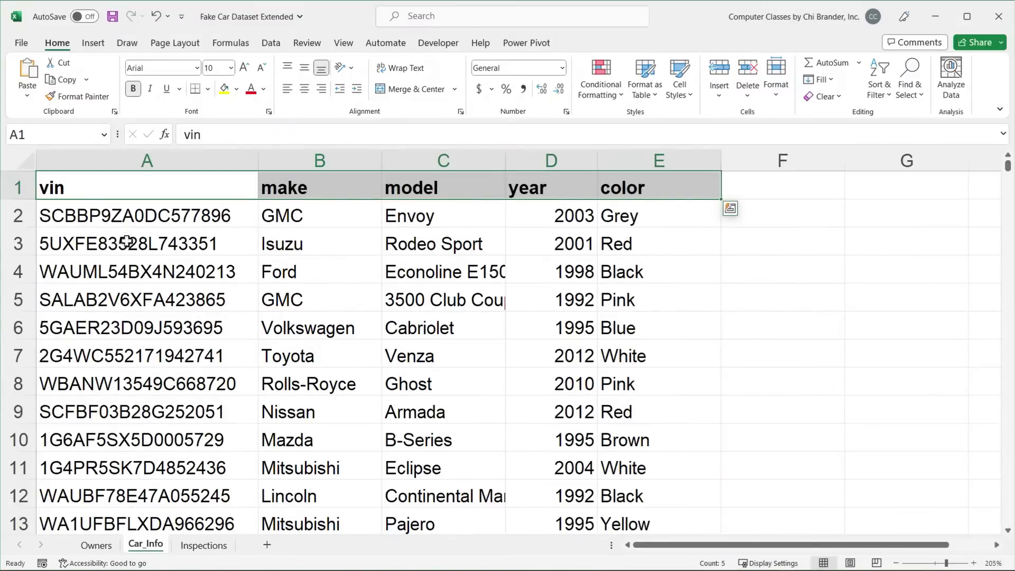
left_click(139, 189)
left_click(168, 158)
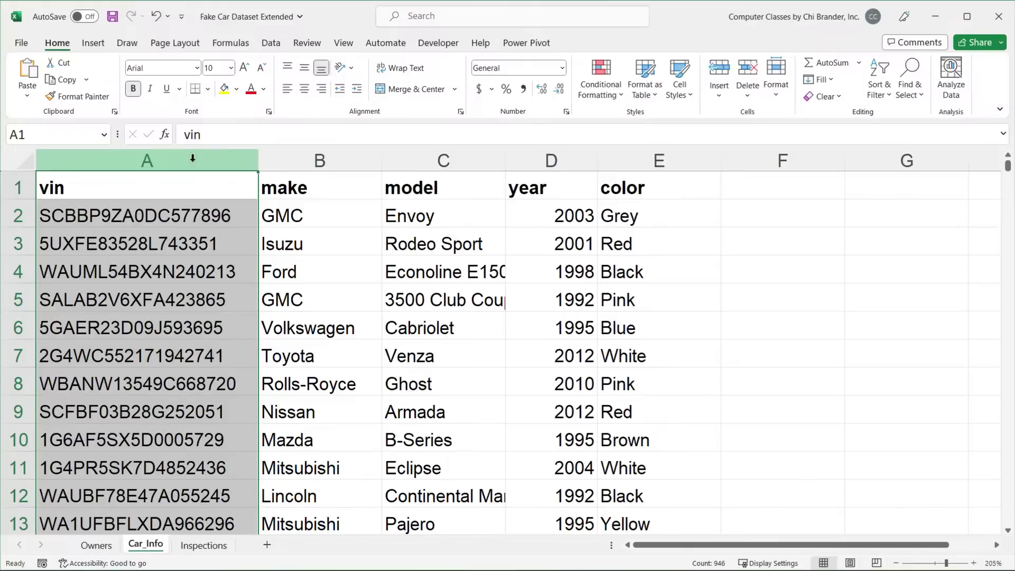
left_click_drag(182, 157, 160, 158)
right_click(160, 159)
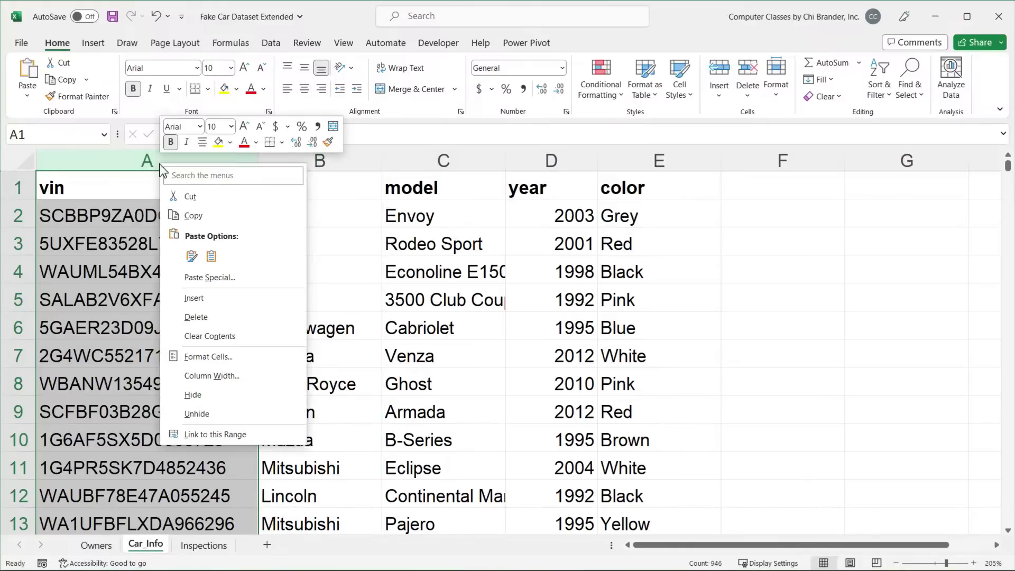
left_click(218, 198)
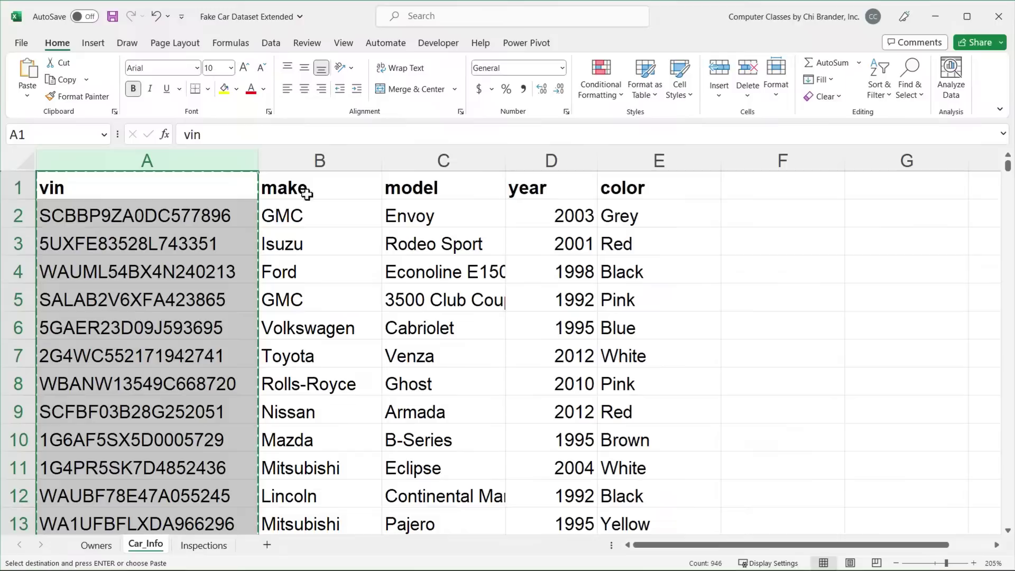
right_click(526, 160)
left_click(572, 297)
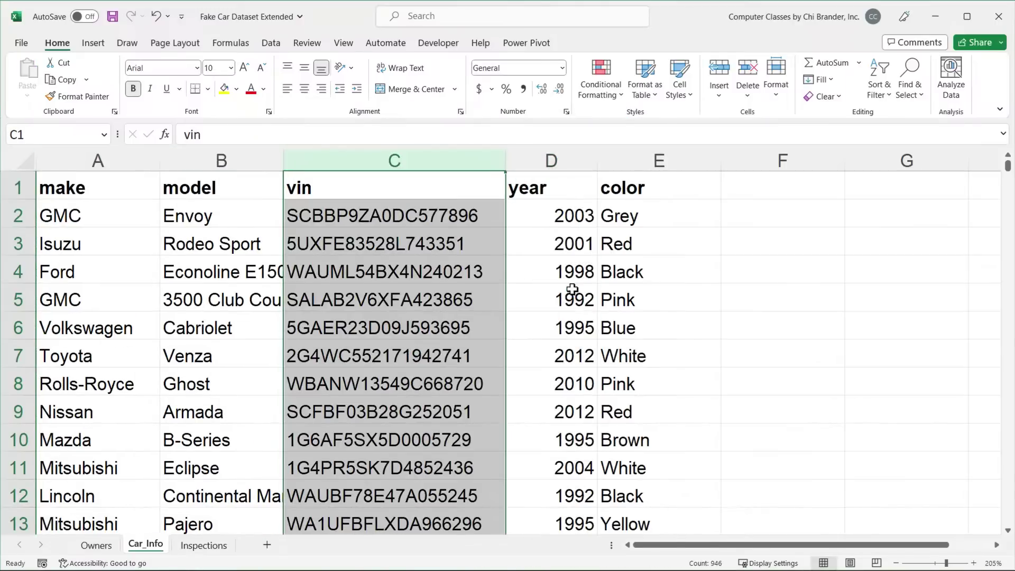
- Move the model column on Car_Info to between the year and color columns
right_click(236, 156)
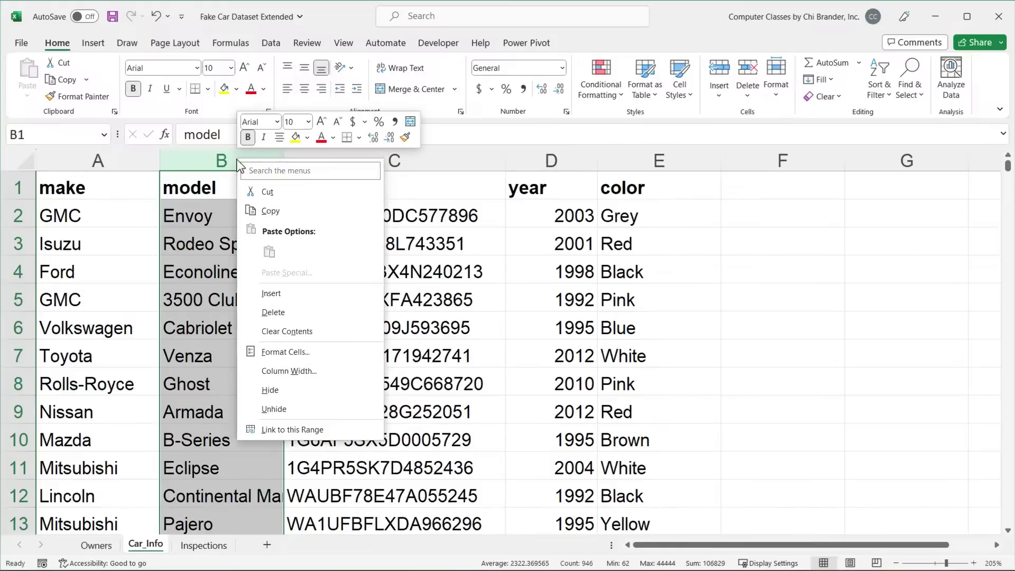
left_click(300, 202)
right_click(614, 158)
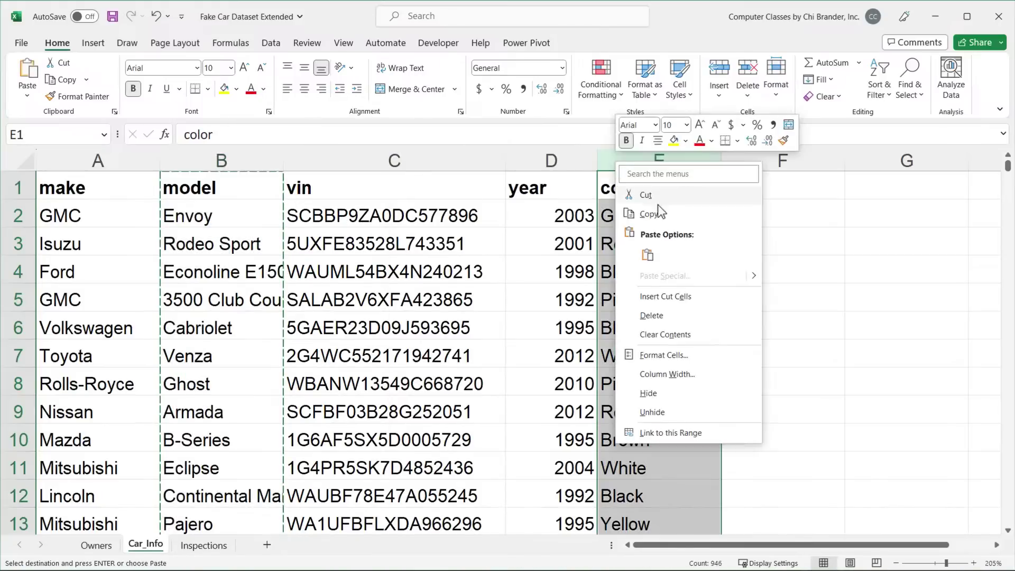
left_click(671, 297)
left_click(303, 296)
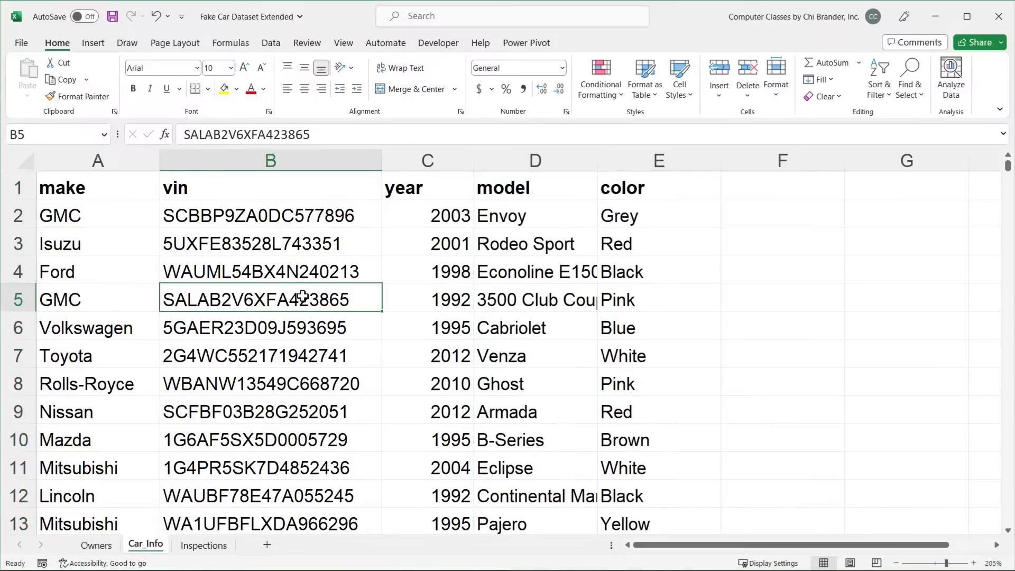
- Review the rearranged headers in Car_Info A1:E1, and select cell E2 on the Owners sheet
left_click(99, 192)
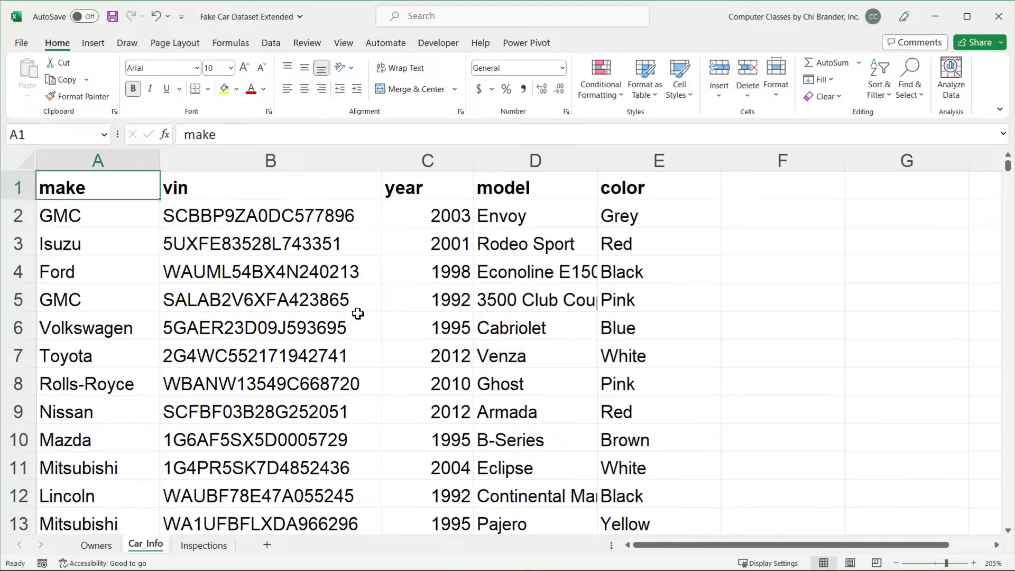
left_click_drag(123, 188, 601, 189)
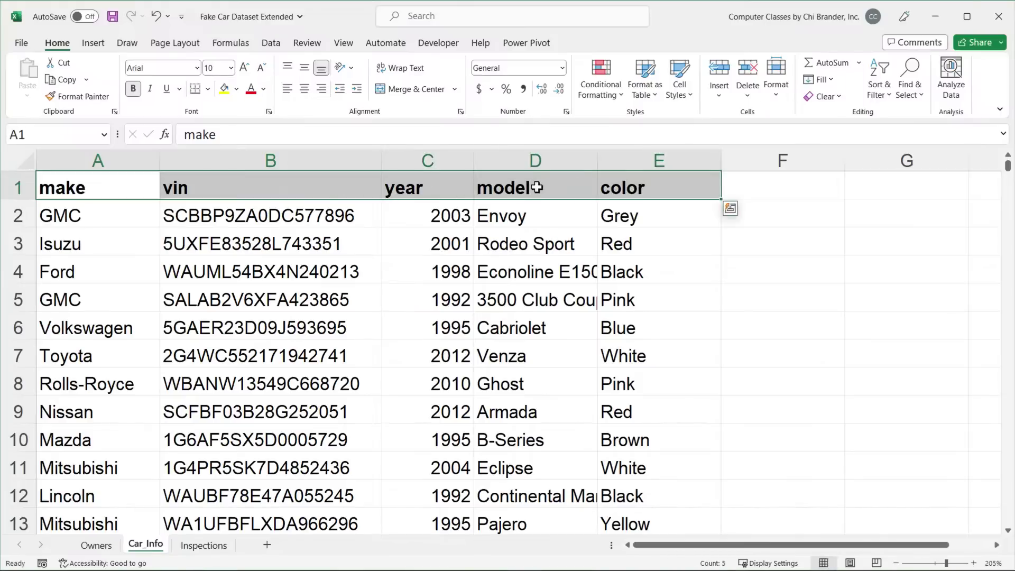
left_click(103, 549)
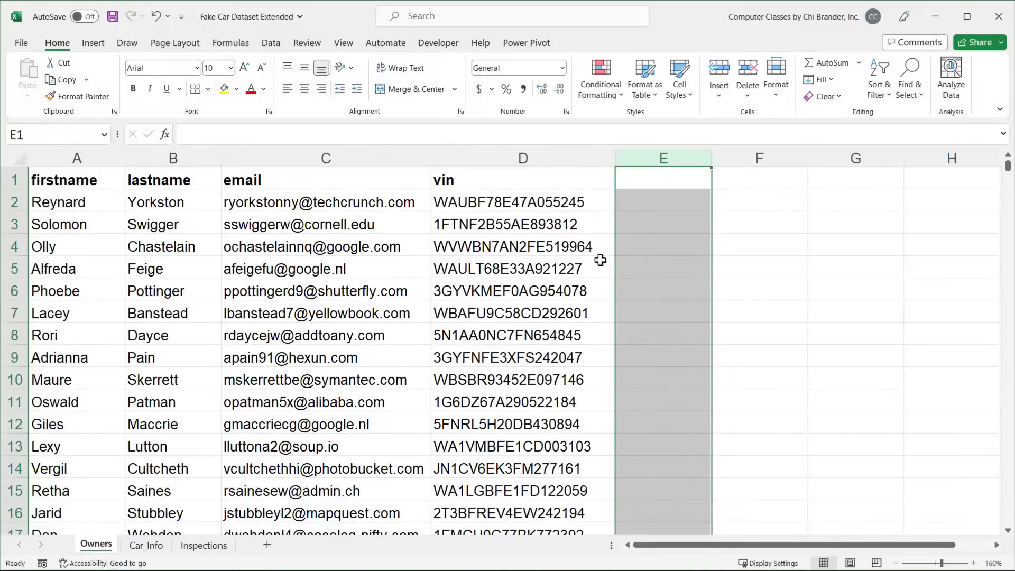
left_click(650, 201)
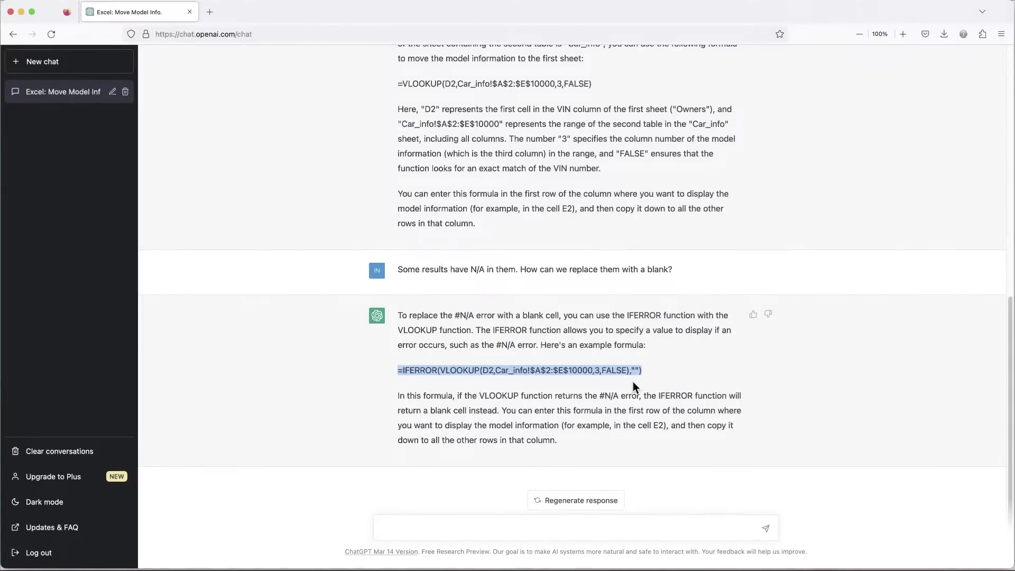
left_click(490, 156)
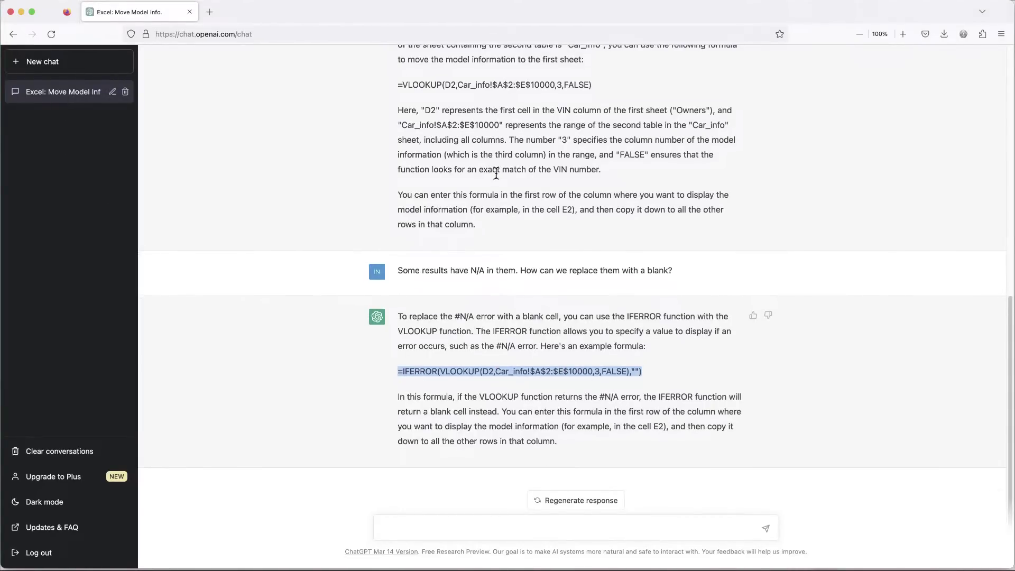
scroll(518, 148, "up", 10)
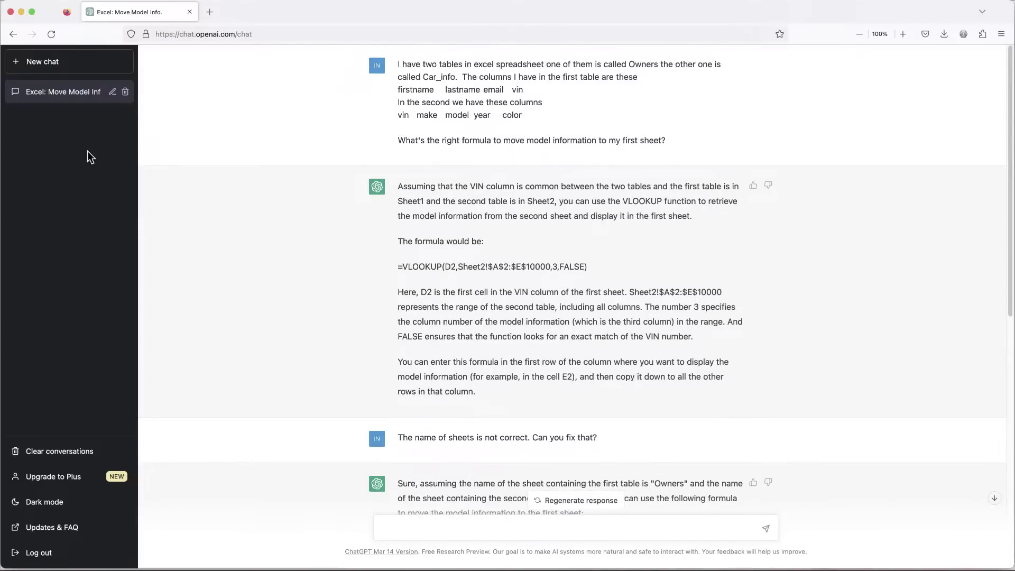
left_click(33, 67)
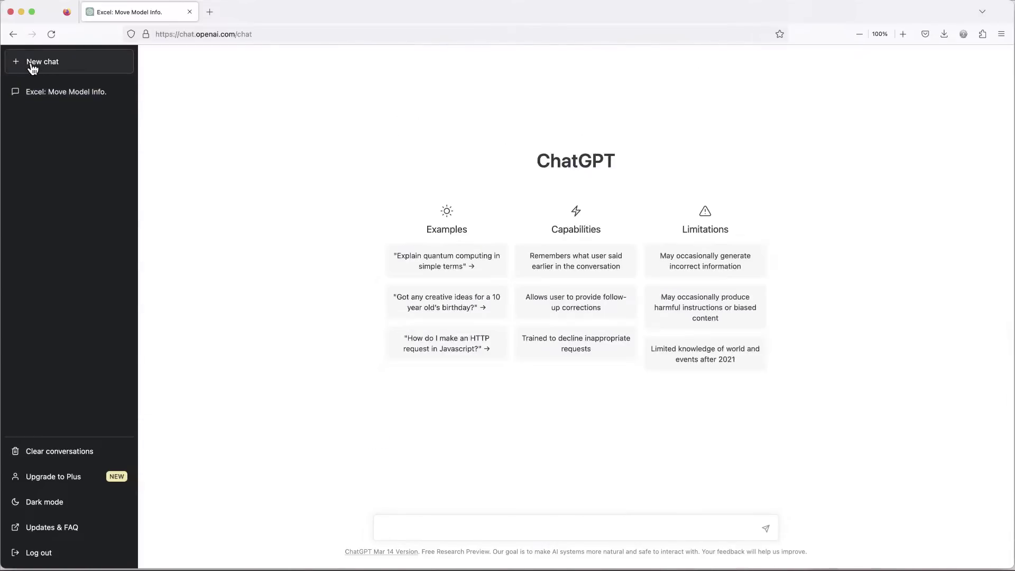
left_click(57, 98)
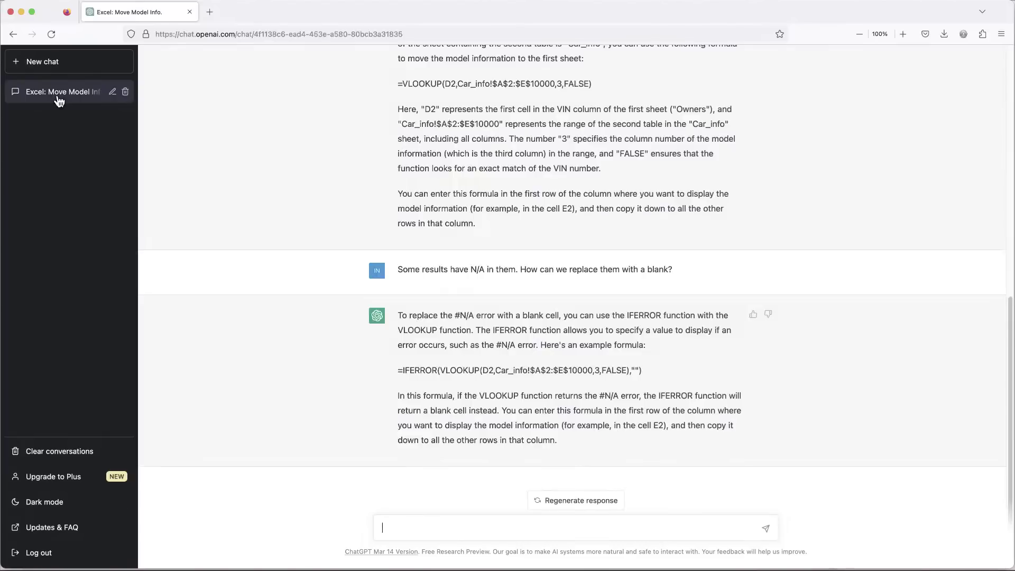
- In ChatGPT, copy the first question of the "Excel: Move Model Info." conversation and paste it into a new chat
scroll(475, 145, "up", 10)
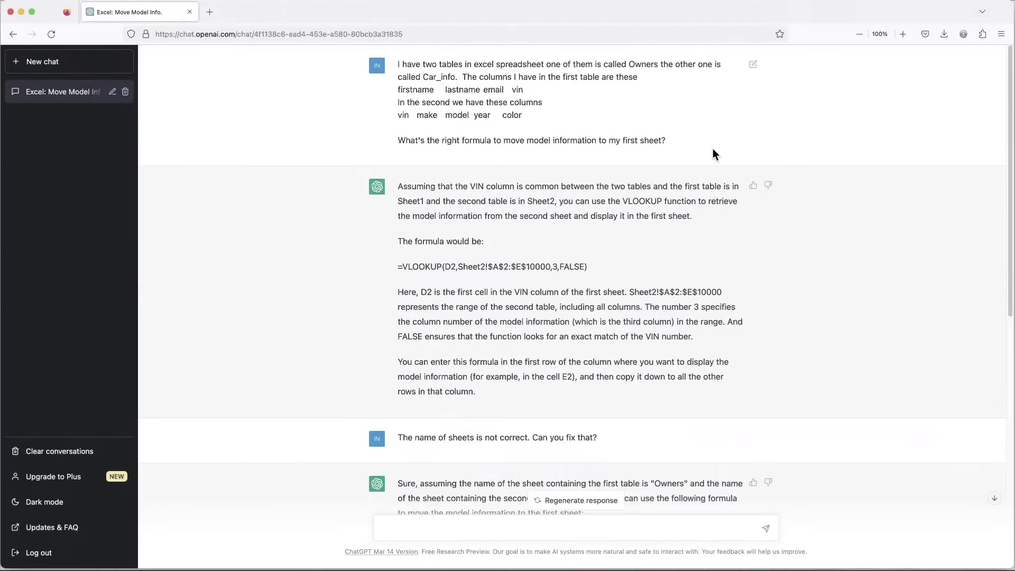
left_click_drag(682, 141, 394, 69)
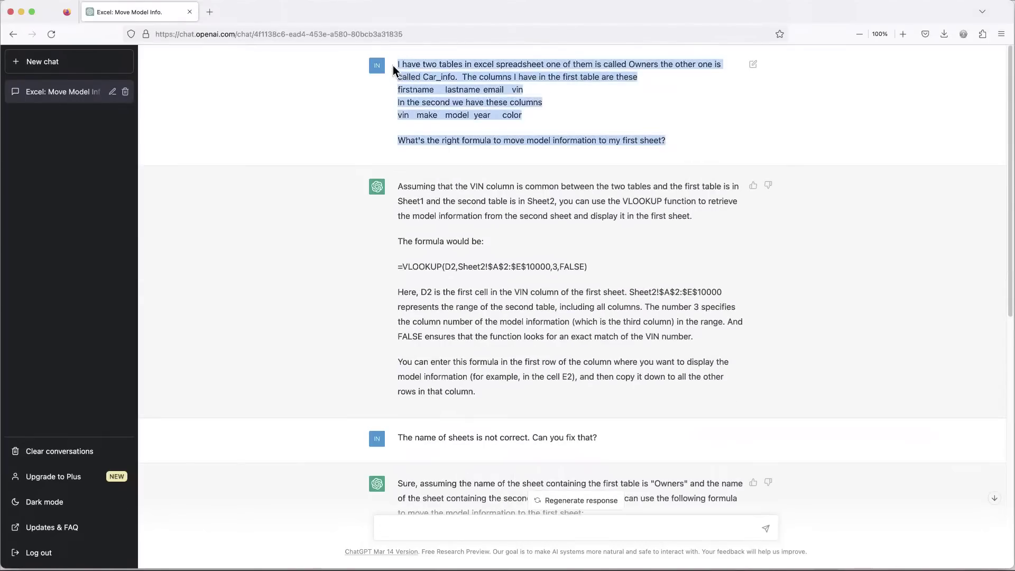
right_click(471, 81)
left_click(497, 90)
left_click(61, 63)
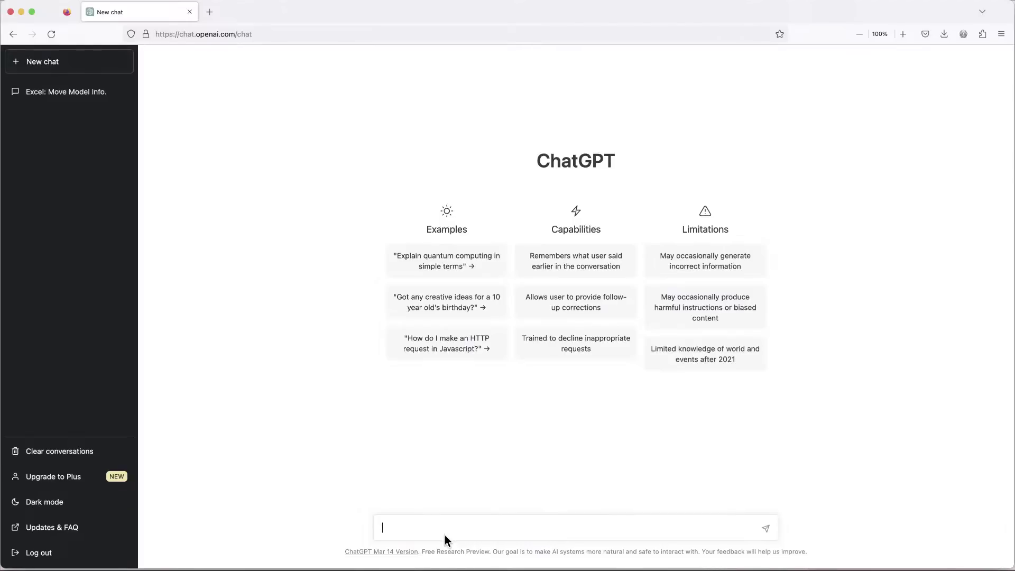
key("super+v")
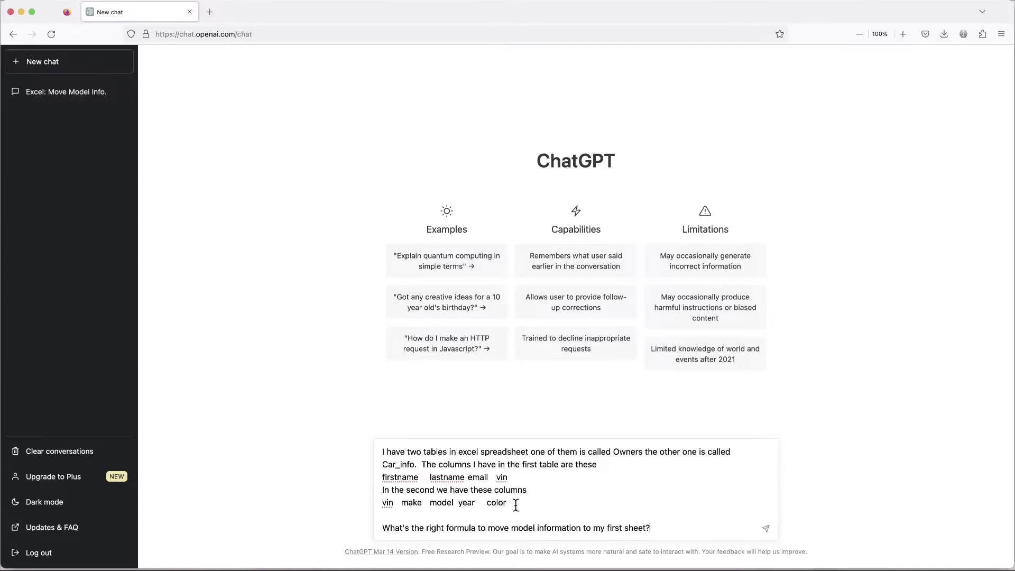
- Replace the second table's column list in the ChatGPT prompt with headers A1:E1 copied from Car_Info in Excel, and send the prompt
left_click_drag(516, 502, 378, 501)
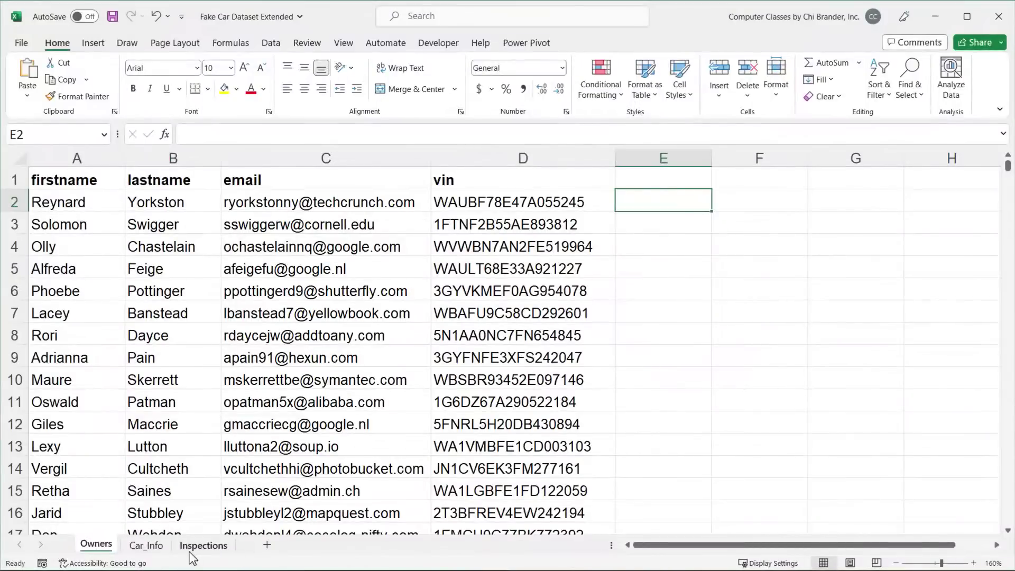
left_click(145, 544)
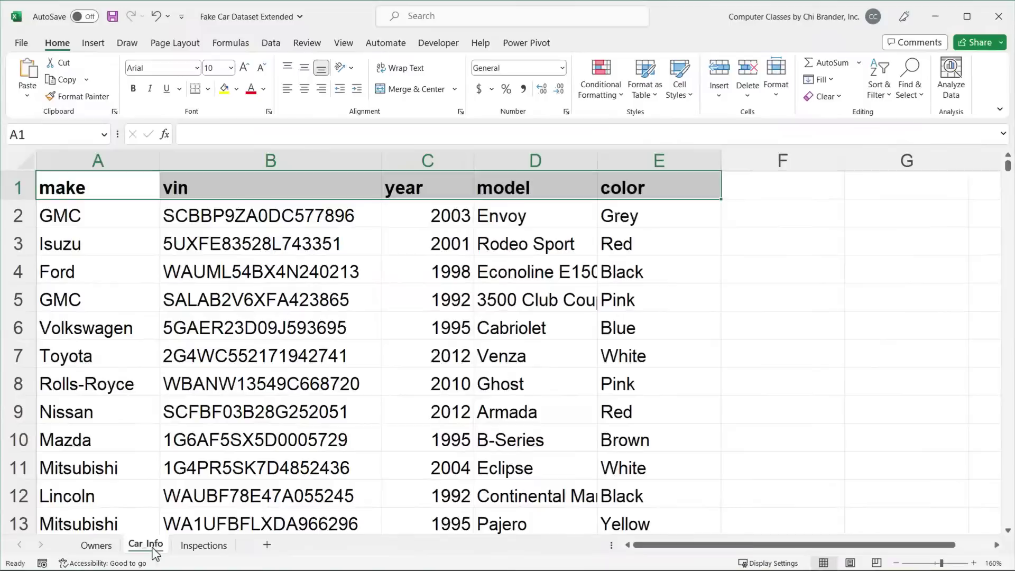
left_click_drag(113, 181, 616, 192)
key("ctrl+c")
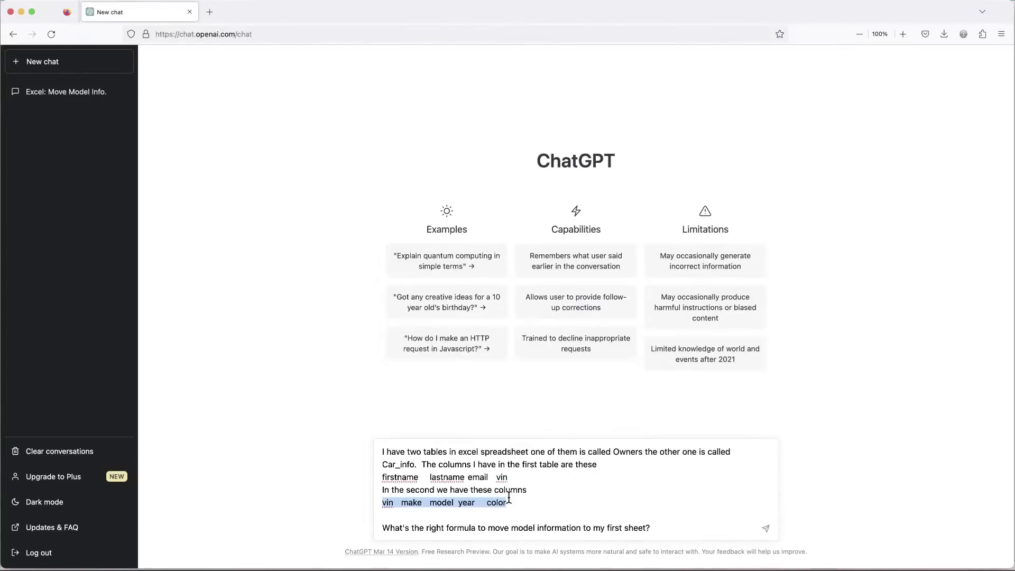
left_click(534, 498)
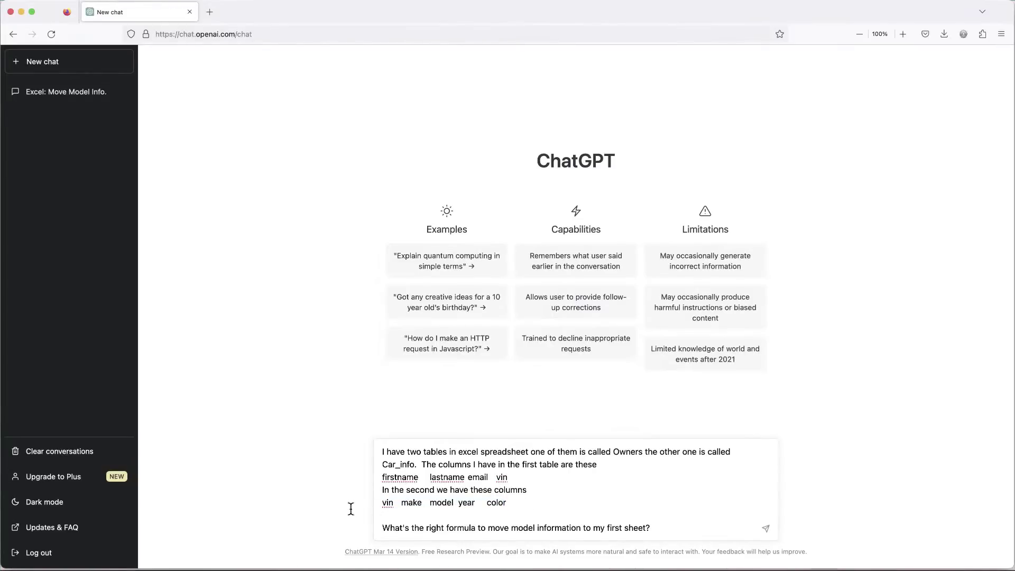
left_click(379, 502, "shift")
key("super+v")
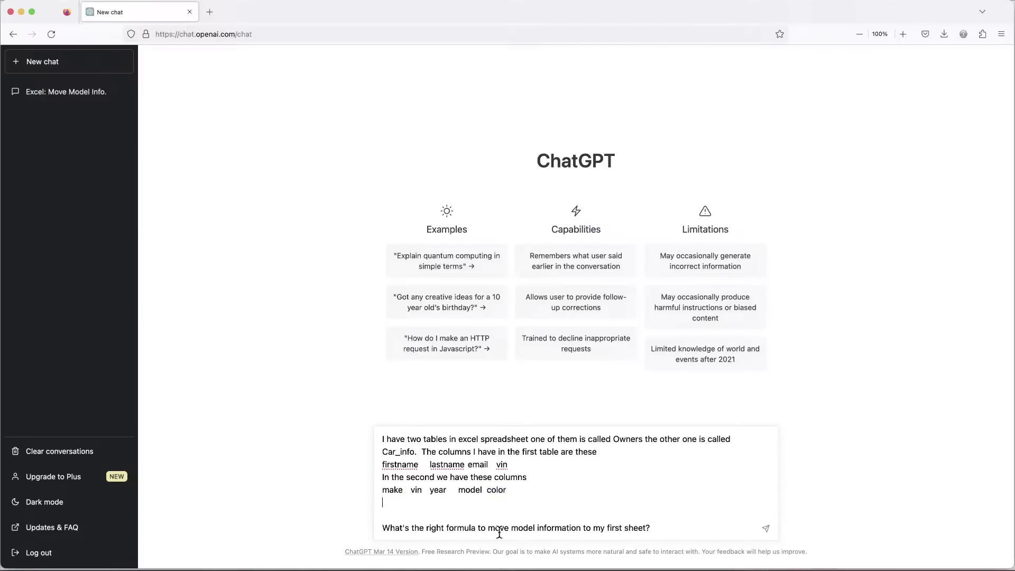
key("BackSpace")
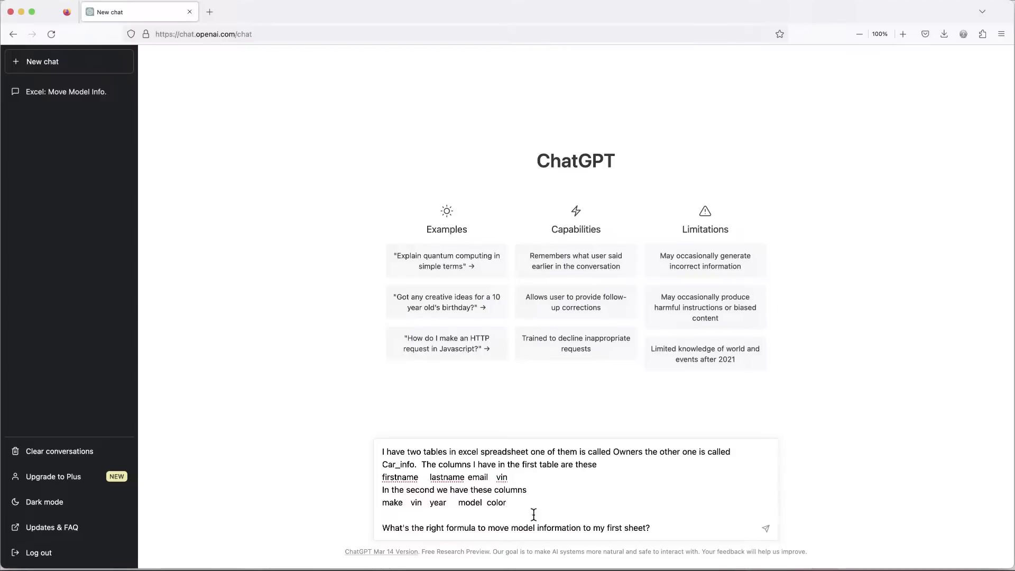
left_click(768, 534)
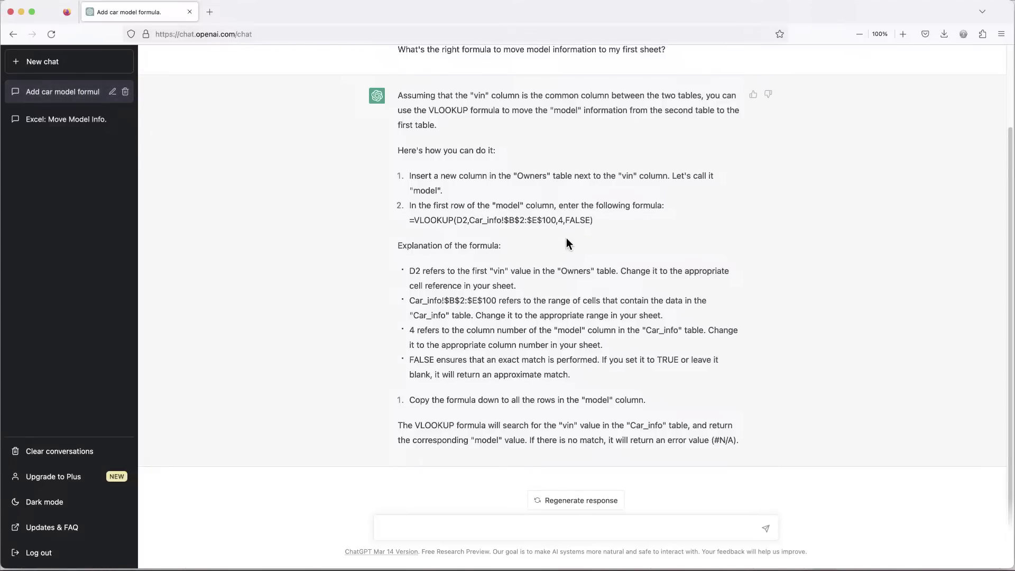
- Copy the formula =VLOOKUP(D2,Car_info!$B$2:$E$100,4,FALSE) from the ChatGPT reply
scroll(549, 246, "up", 1)
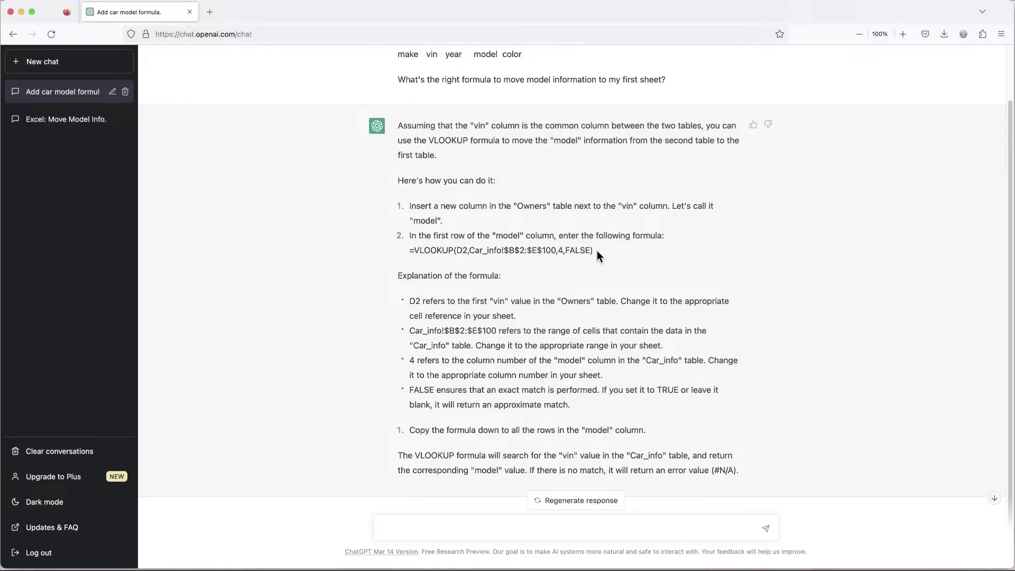
left_click_drag(595, 250, 413, 250)
right_click(437, 248)
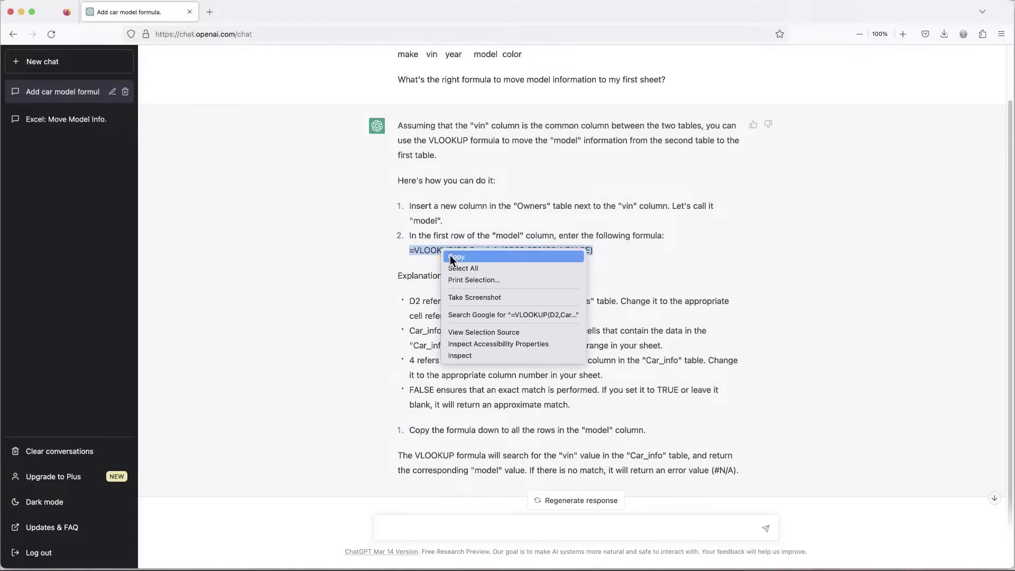
left_click(465, 258)
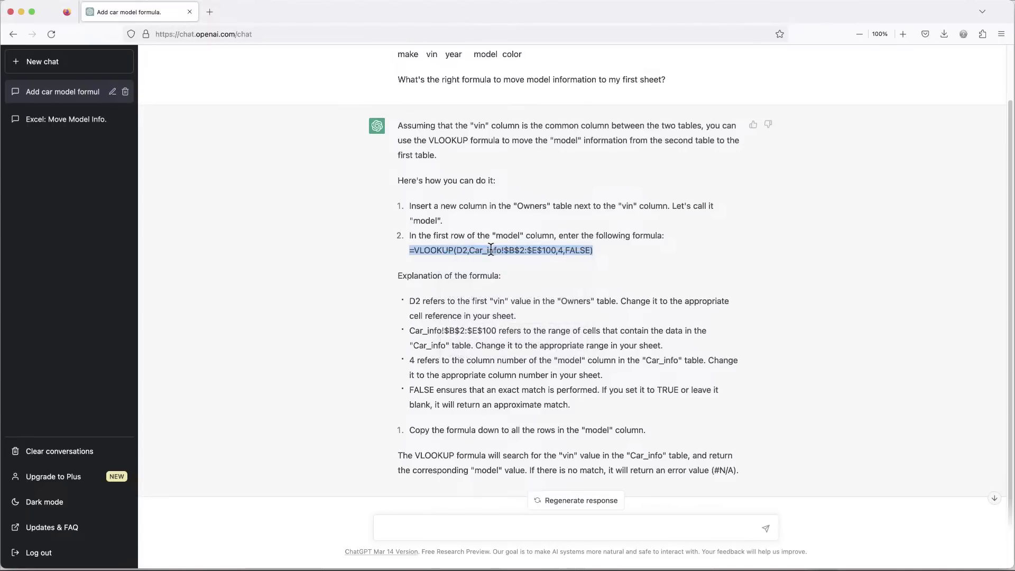
right_click(490, 249)
left_click(509, 255)
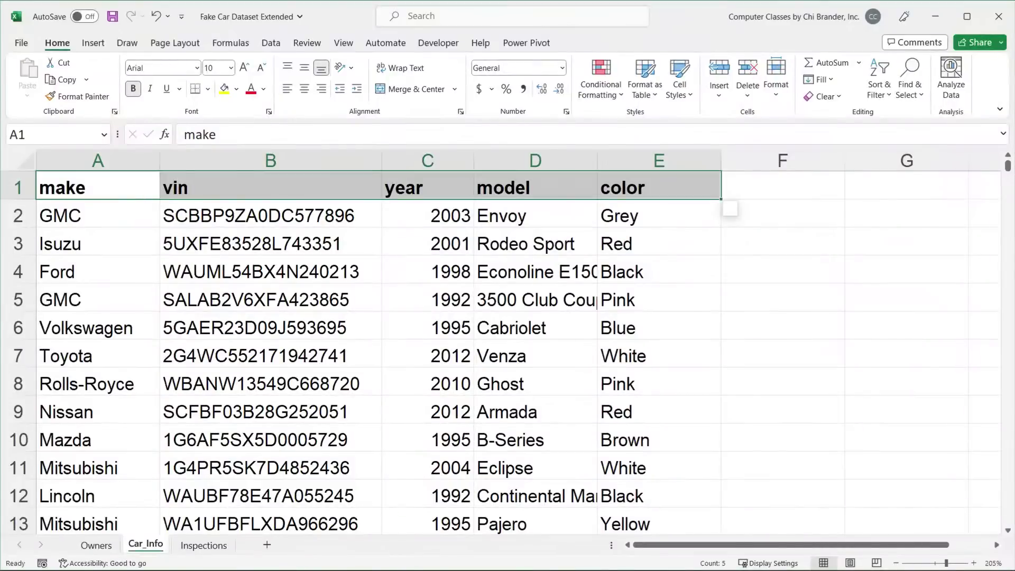
- Paste the copied formula =VLOOKUP(D2,Car_info!$B$2:$E$100,4,FALSE) into cell E2 of the Owners sheet in Excel and reselect the cell
left_click(95, 544)
double_click(650, 202)
right_click(651, 203)
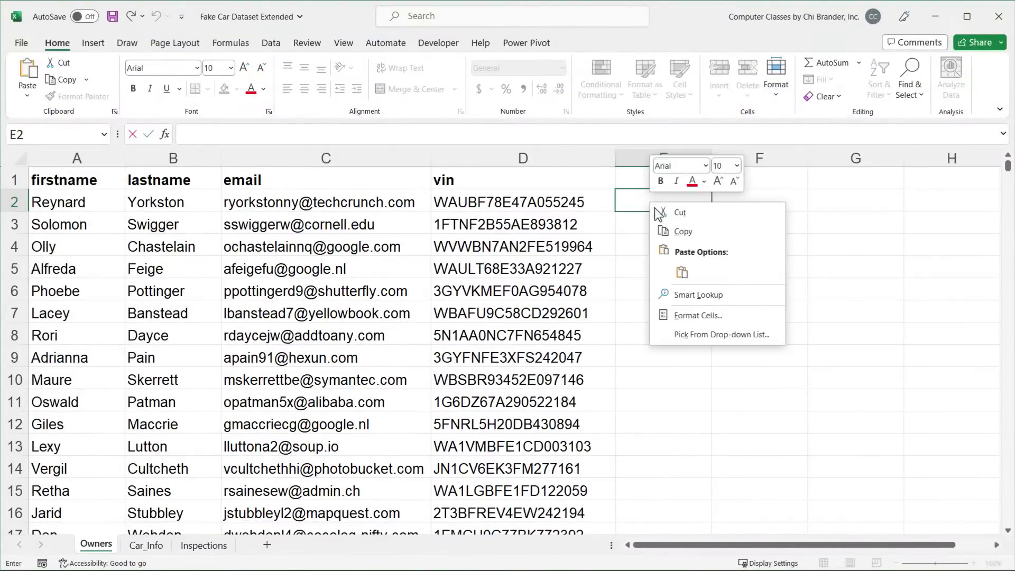
left_click(682, 272)
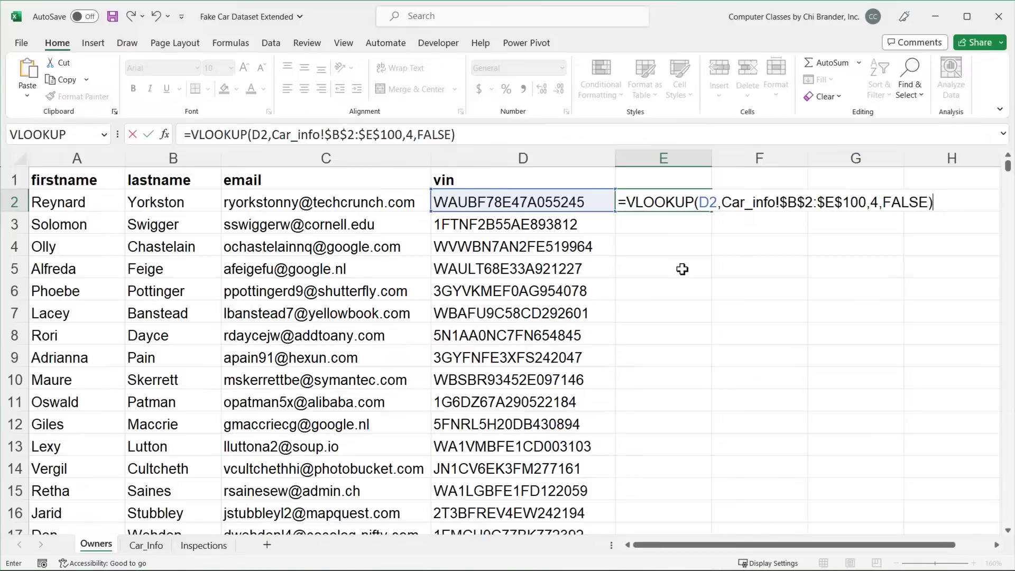
key("Return")
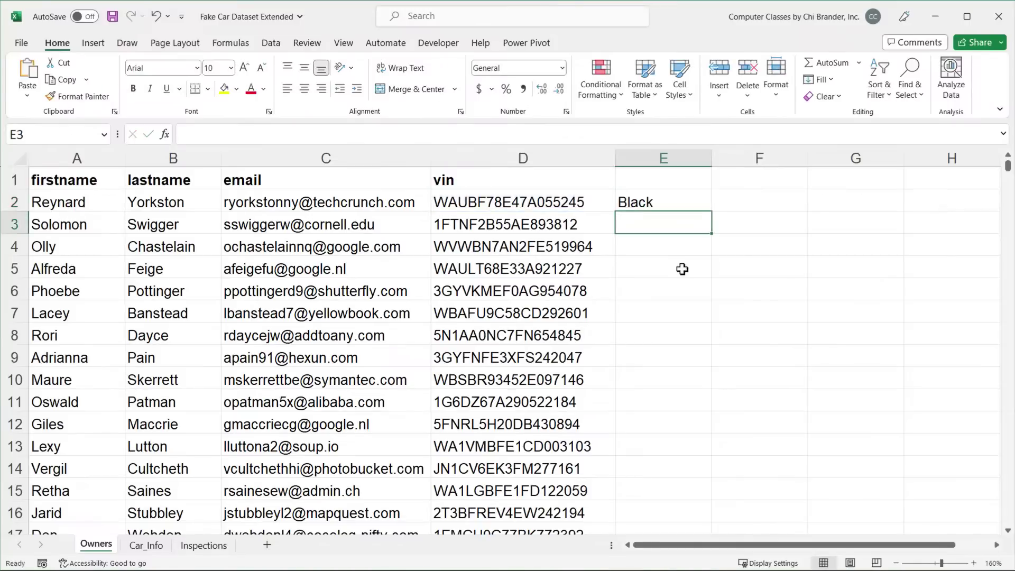
left_click(635, 207)
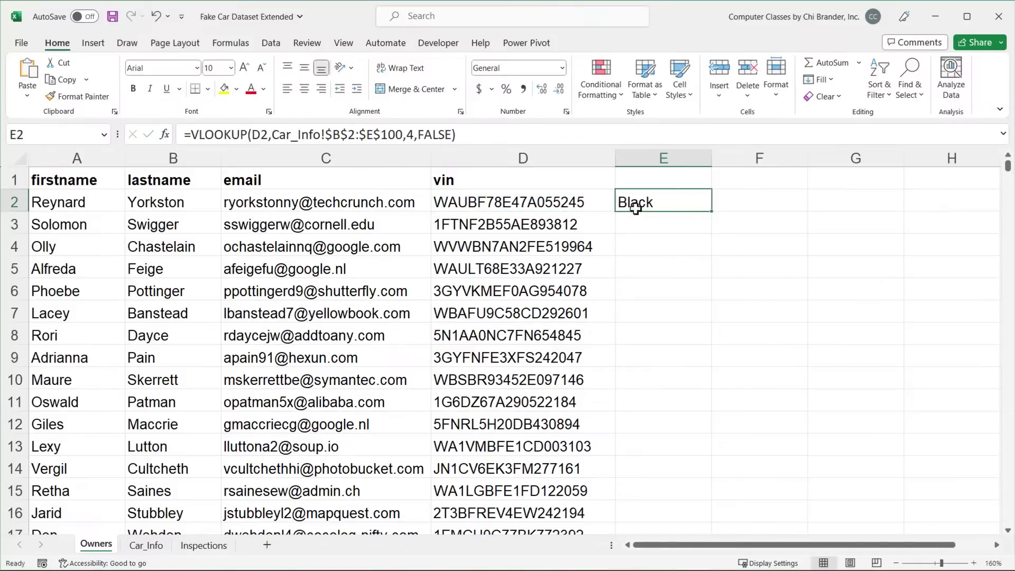
- Examine columns B to E on Car_Info to check the position of the model column relative to the vin column
left_click(145, 547)
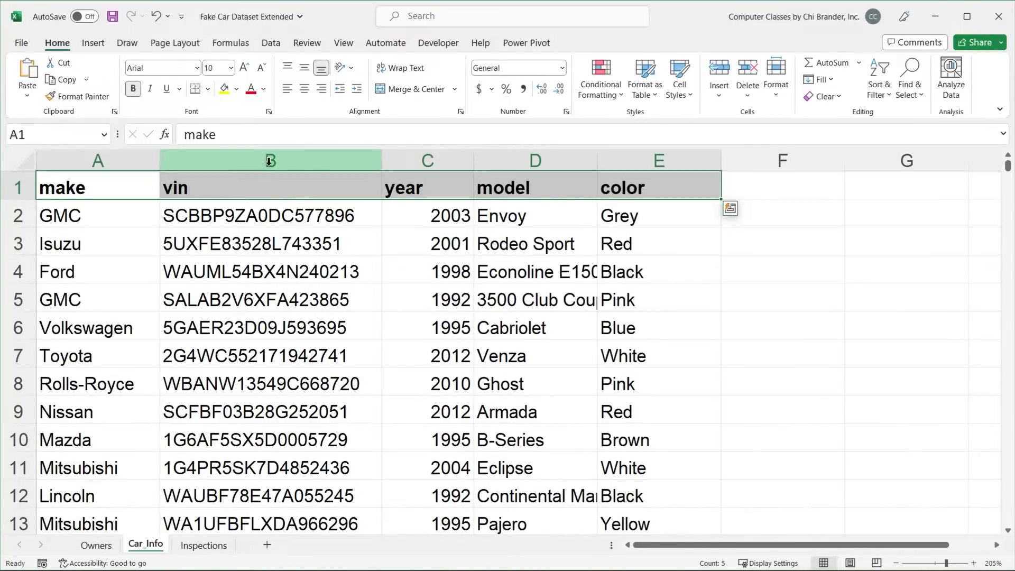
left_click_drag(272, 160, 673, 161)
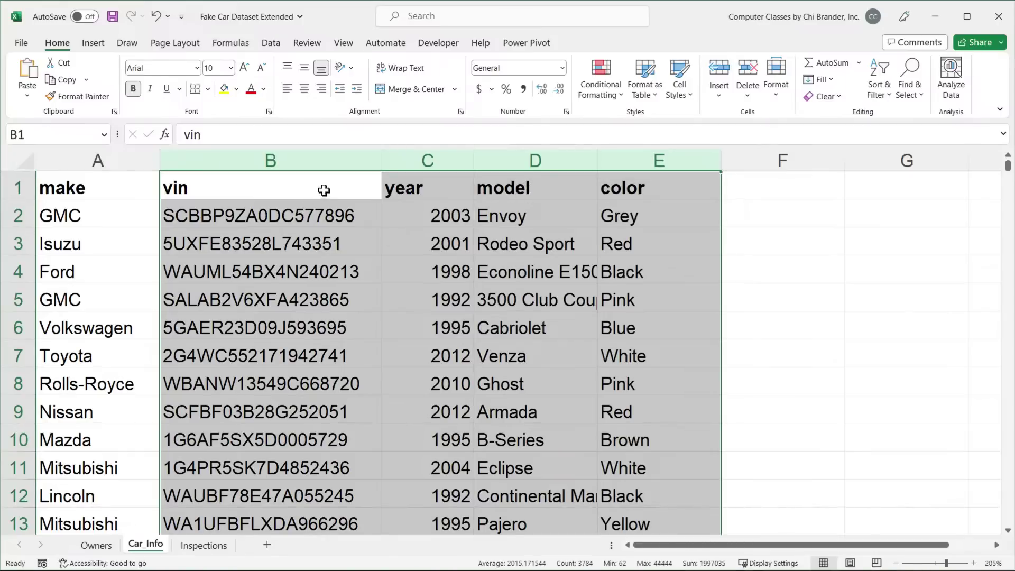
left_click_drag(324, 190, 647, 191)
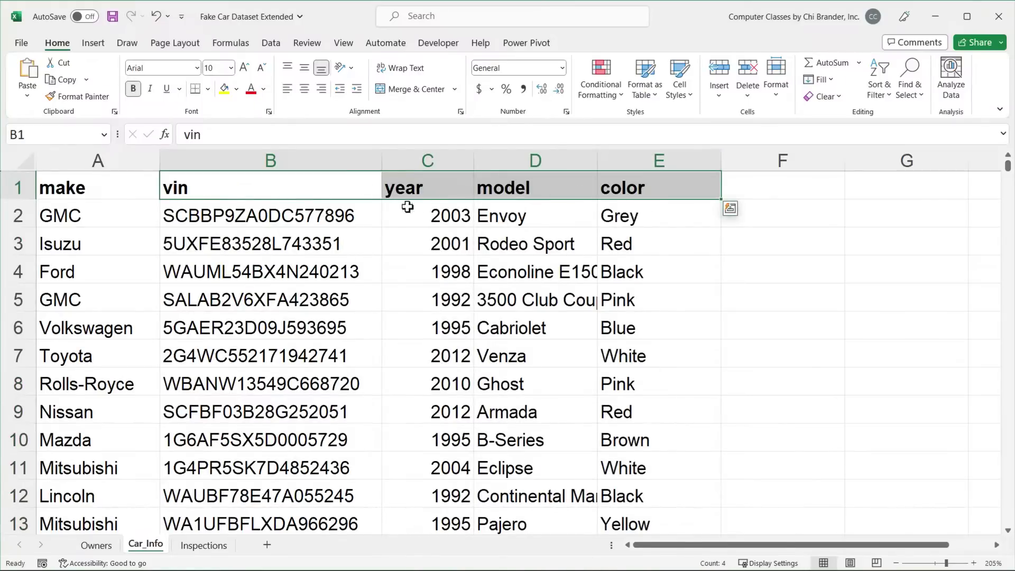
left_click_drag(523, 218, 520, 380)
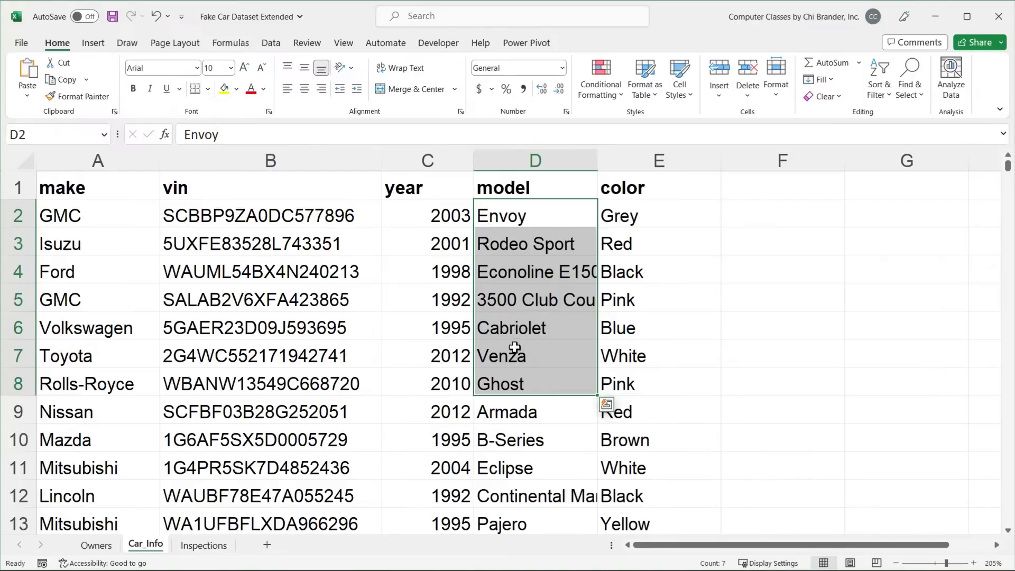
left_click(248, 190)
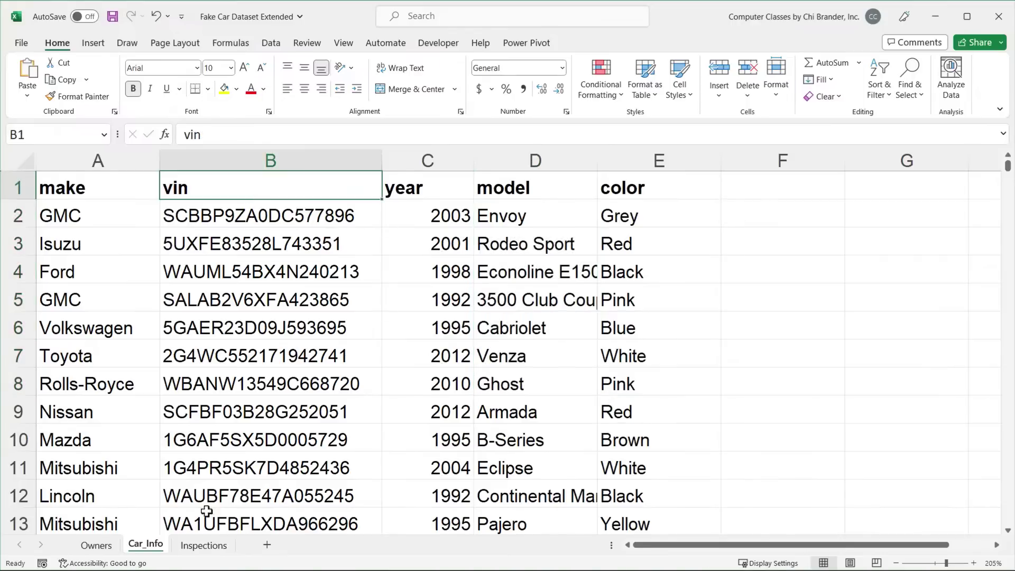
- Try filling the E2 formula down column E of Owners, inspect the end row of its lookup range, and undo the fill
left_click(89, 550)
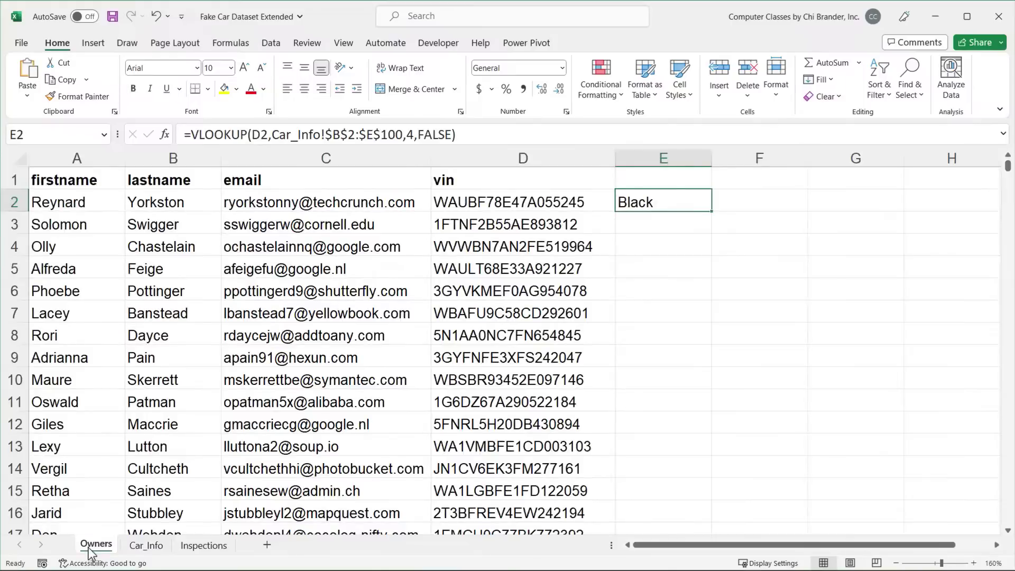
double_click(712, 212)
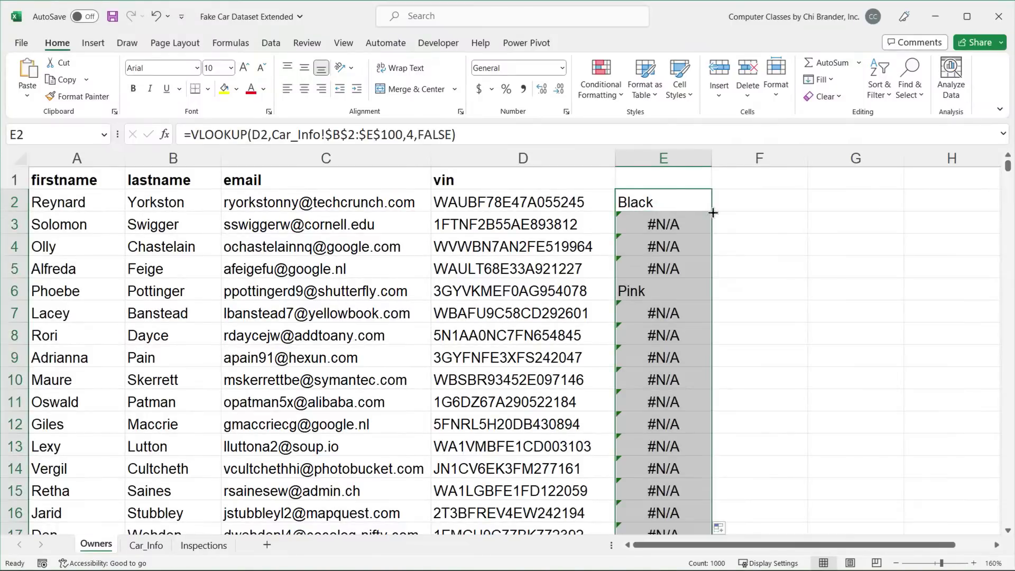
double_click(677, 202)
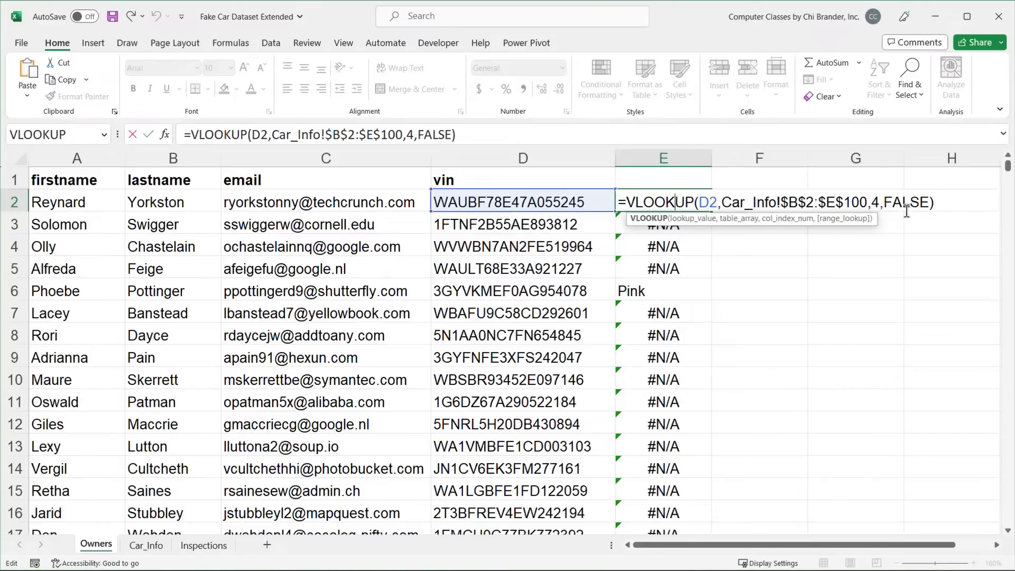
left_click_drag(844, 203, 868, 203)
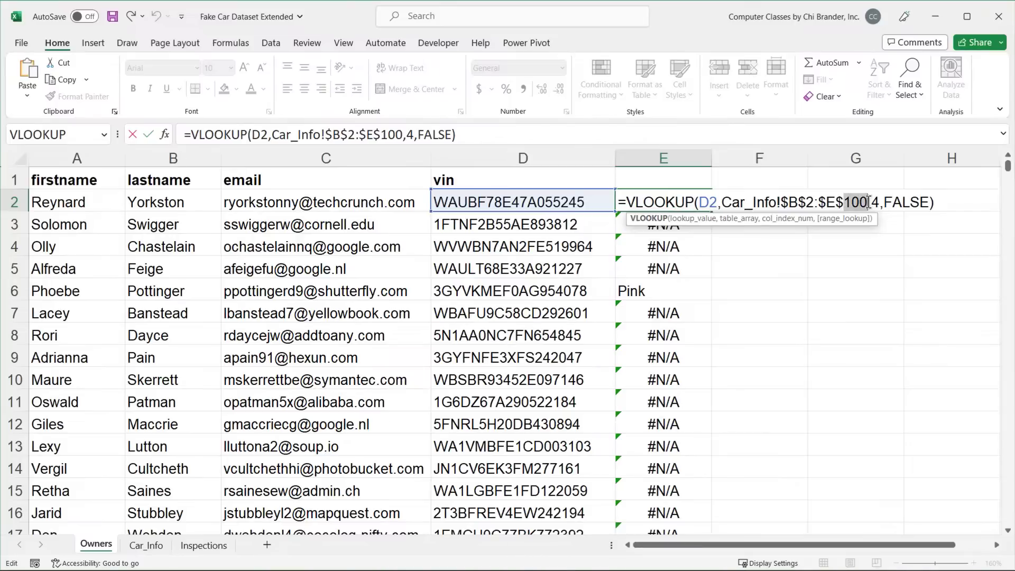
key("ctrl+Return")
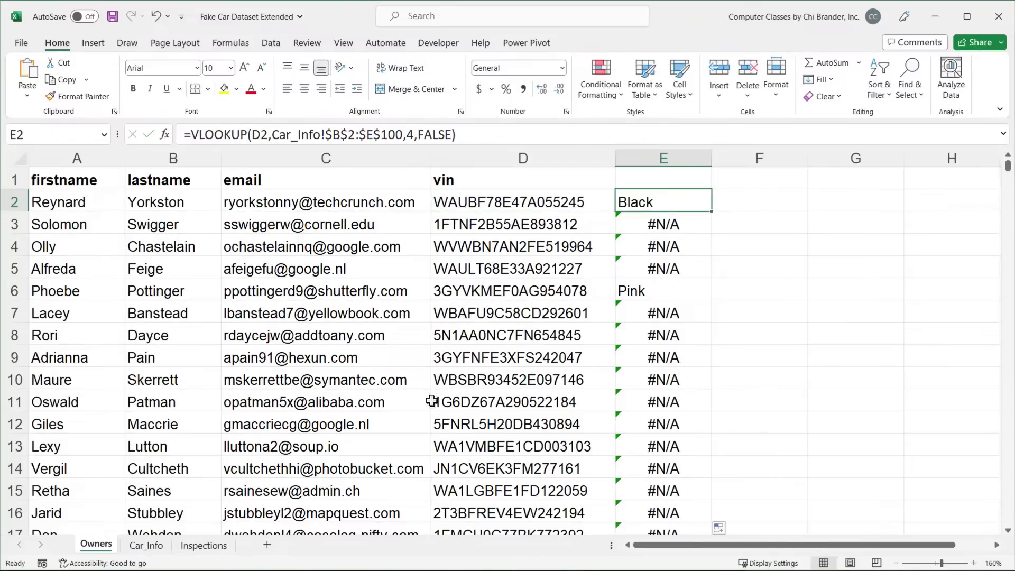
key("ctrl+z")
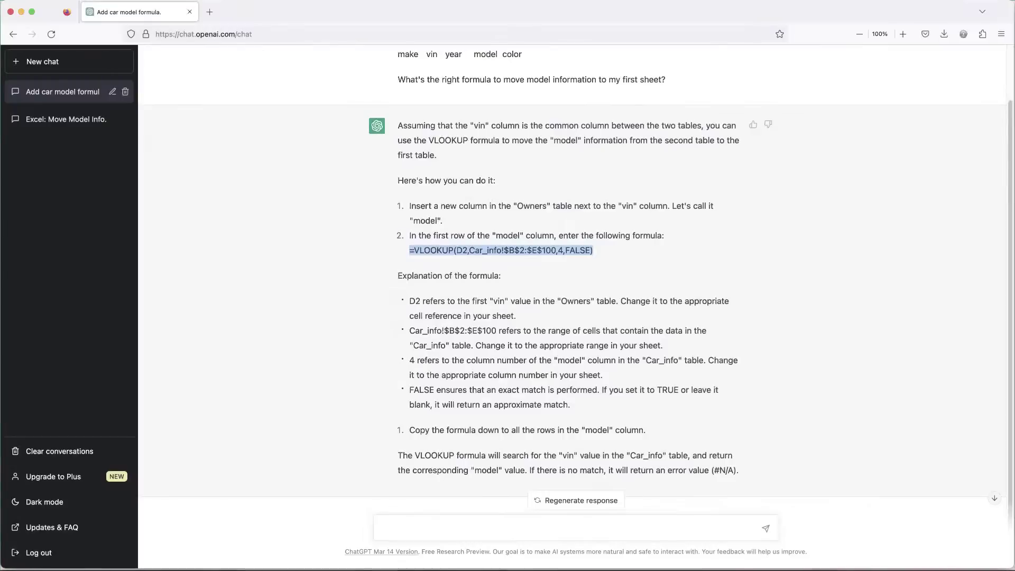
- In the ChatGPT conversation, send the follow-up "So the formula gave me returns the color instead of the model."
left_click(554, 251)
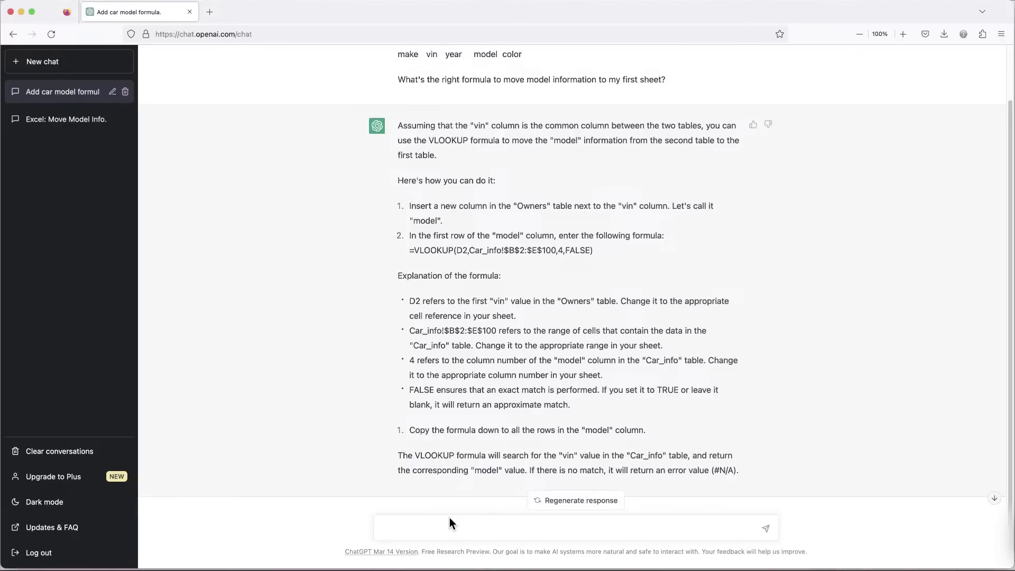
type("So the formula gave me returns the color")
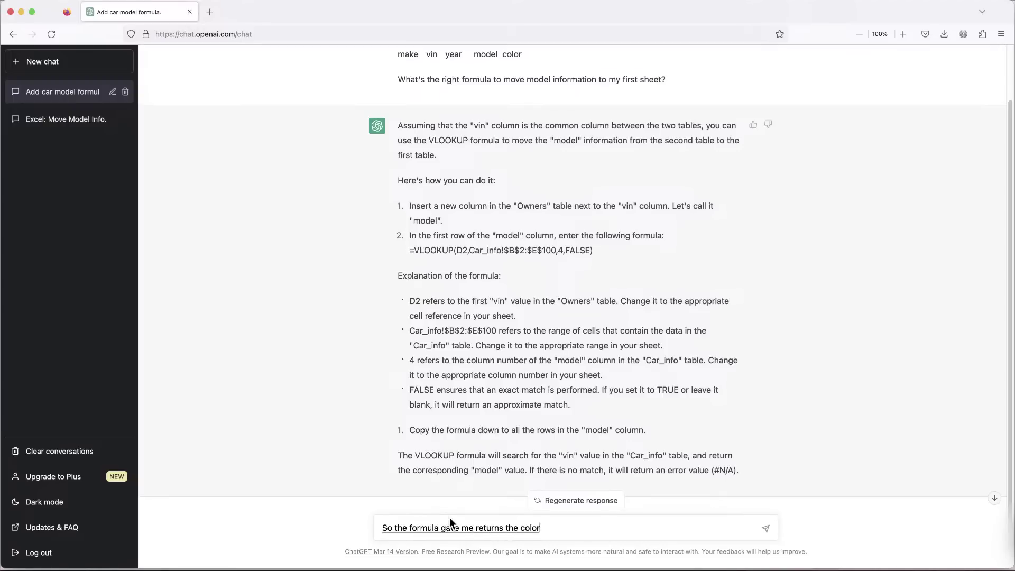
type(" instead of the model")
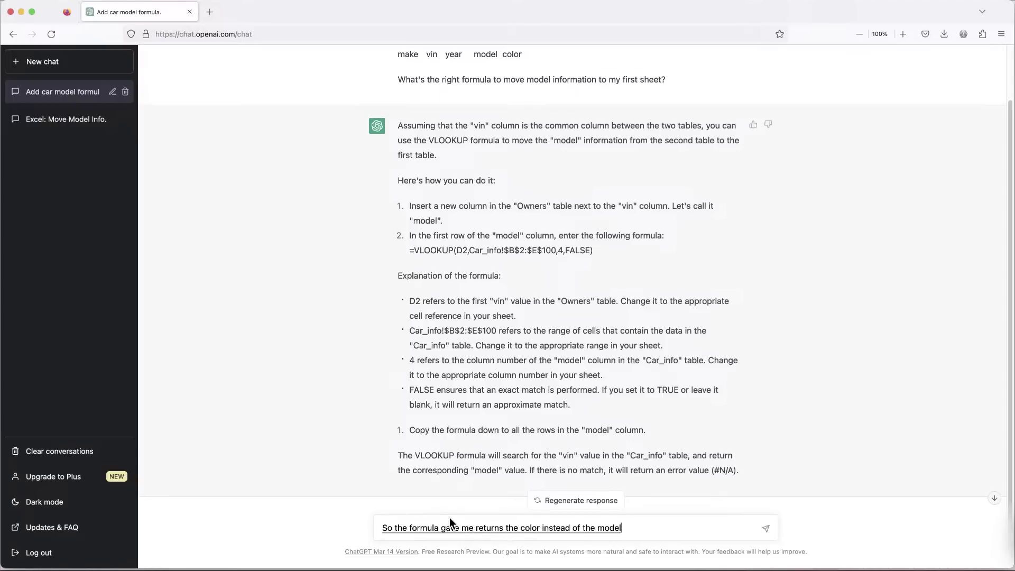
type(".")
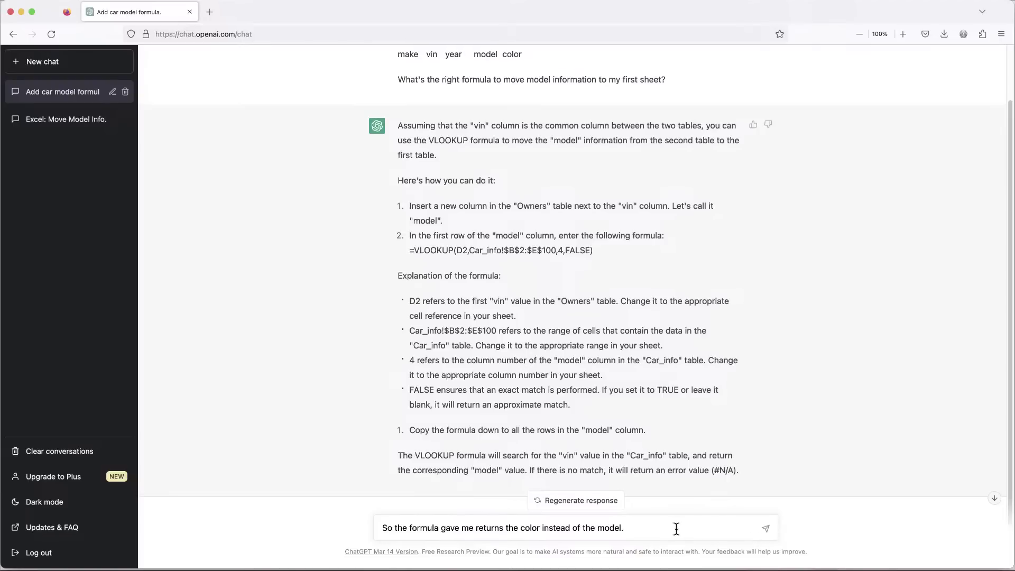
left_click(766, 529)
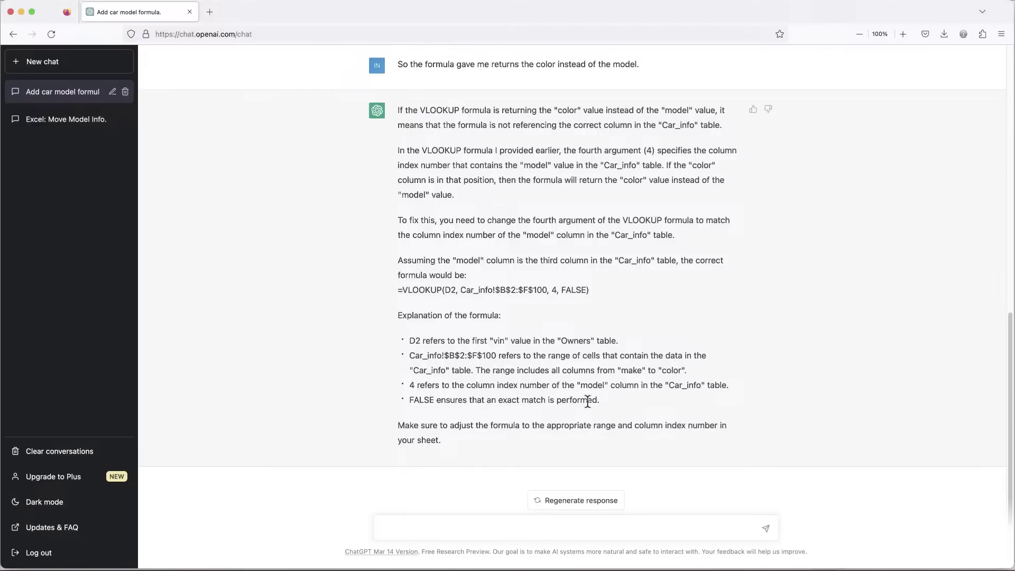
- Examine the end row of the lookup range in ChatGPT's revised VLOOKUP formula
left_click_drag(558, 289, 545, 290)
left_click_drag(532, 292, 546, 288)
left_click(543, 295)
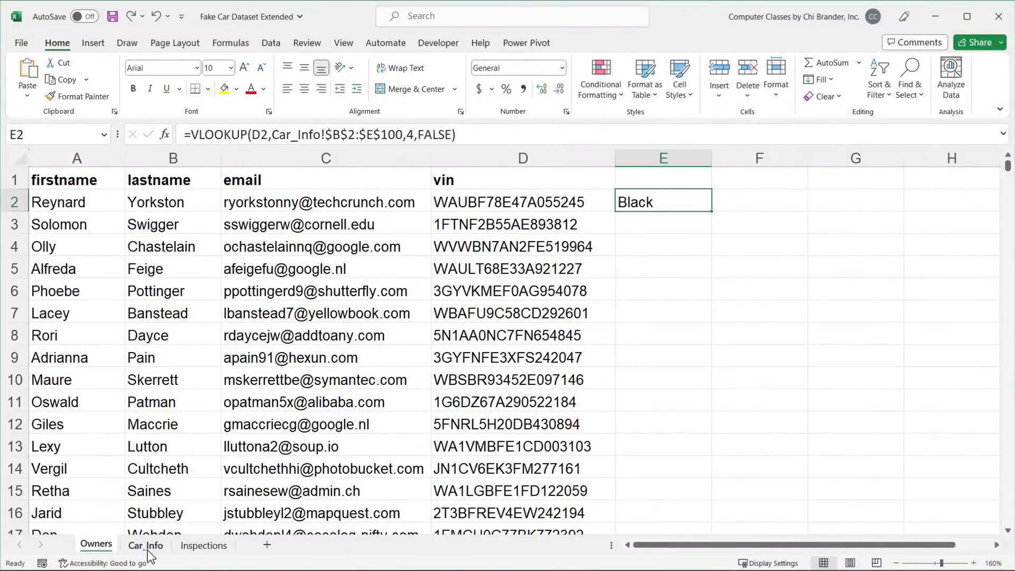
- In Excel, find the last filled data row on the Car_Info sheet and return to the top of the sheet
left_click(144, 545)
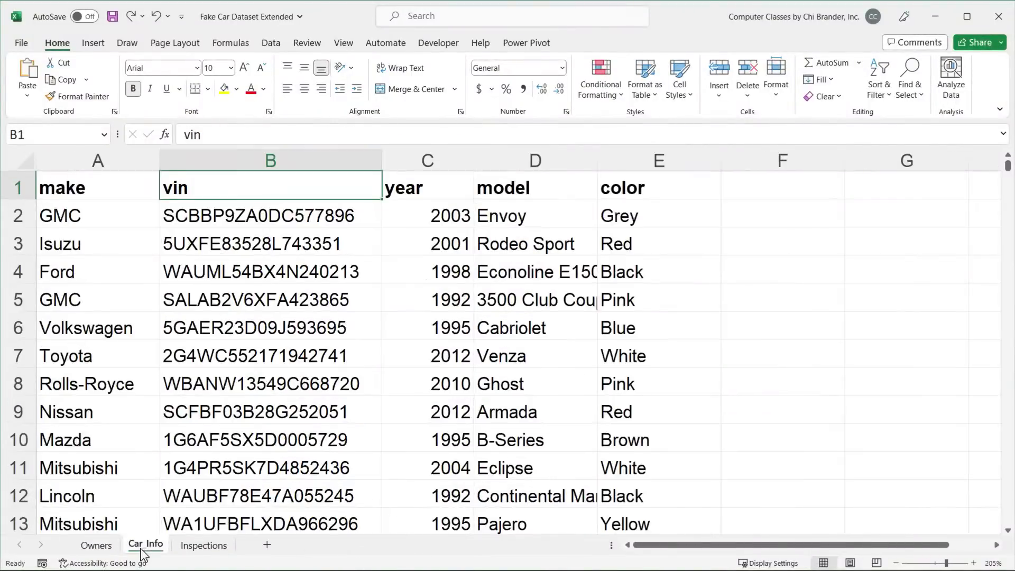
left_click_drag(1007, 164, 1008, 518)
scroll(680, 446, "down", 2)
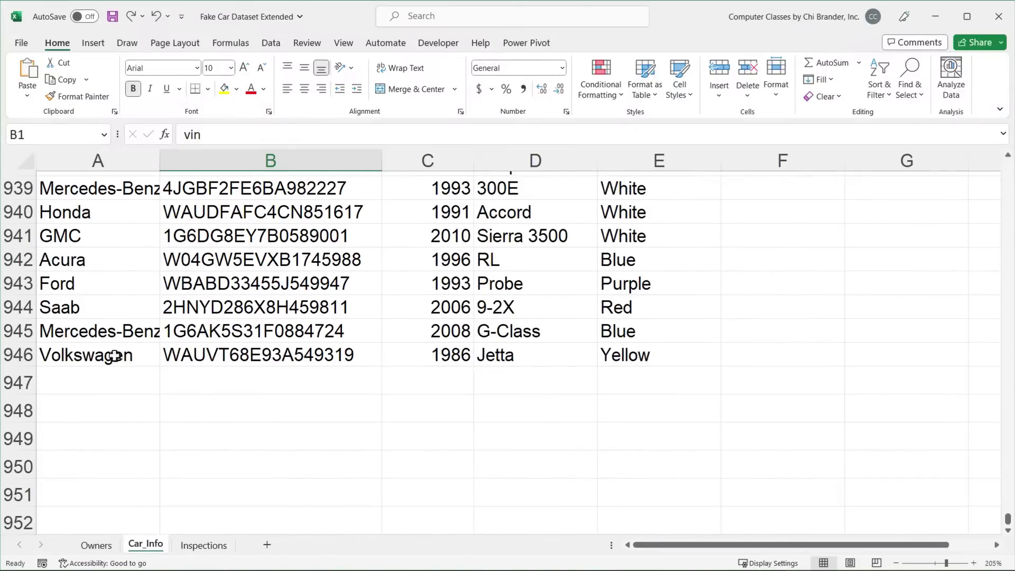
left_click(114, 355)
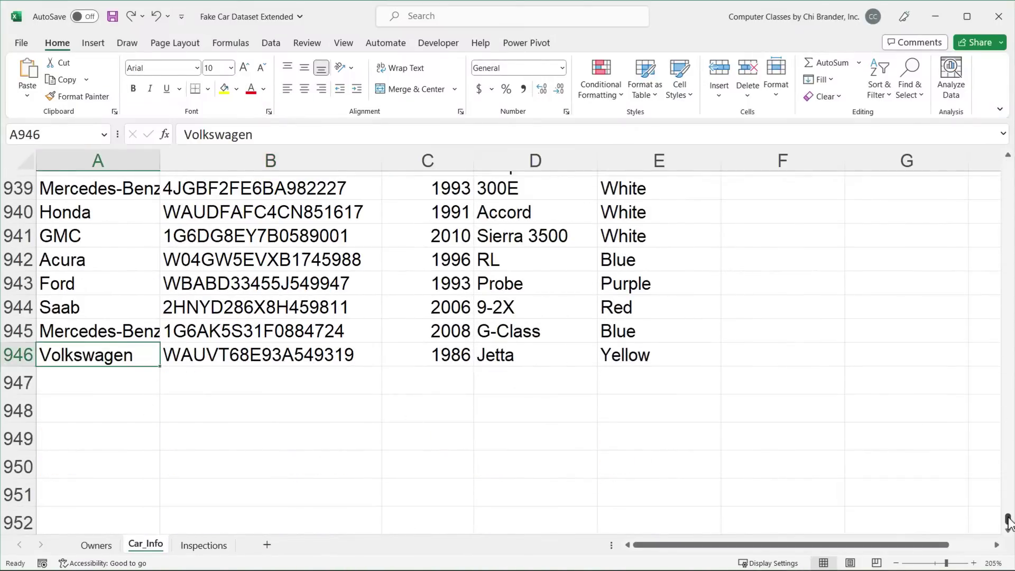
left_click_drag(1007, 523, 968, 117)
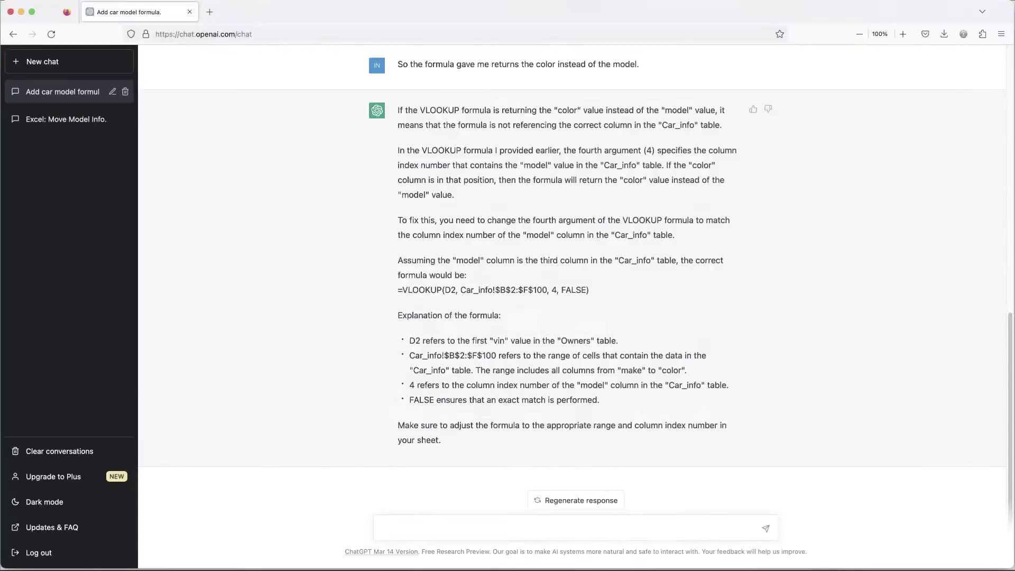
- In ChatGPT, send the follow-up message "I have 946 lines of data in Car_info tab."
left_click(447, 524)
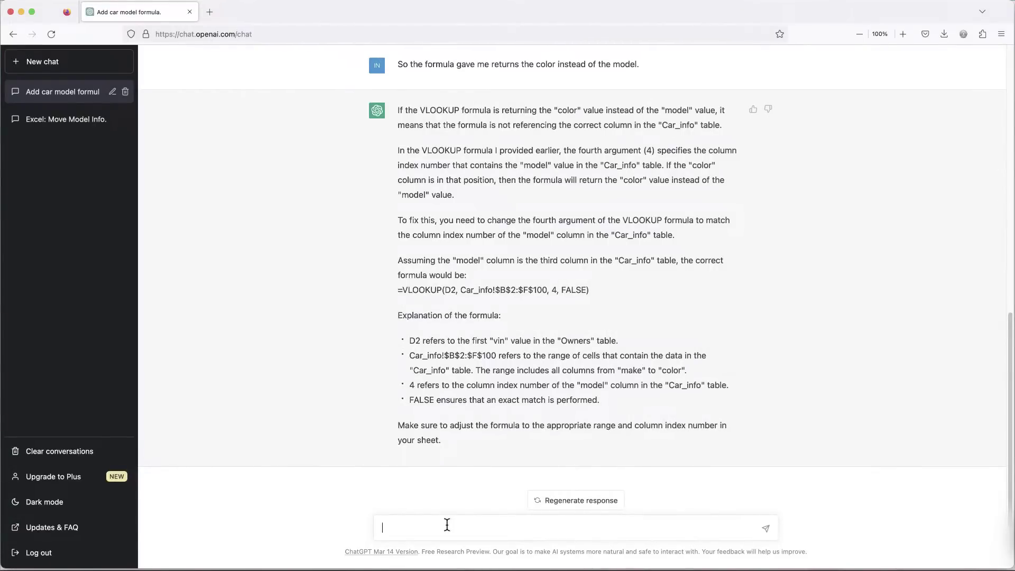
type("I have 980 and")
key("BackSpace")
key("BackSpace")
key("BackSpace")
key("BackSpace")
key("BackSpace")
key("BackSpace")
type("40")
type(" lines of data")
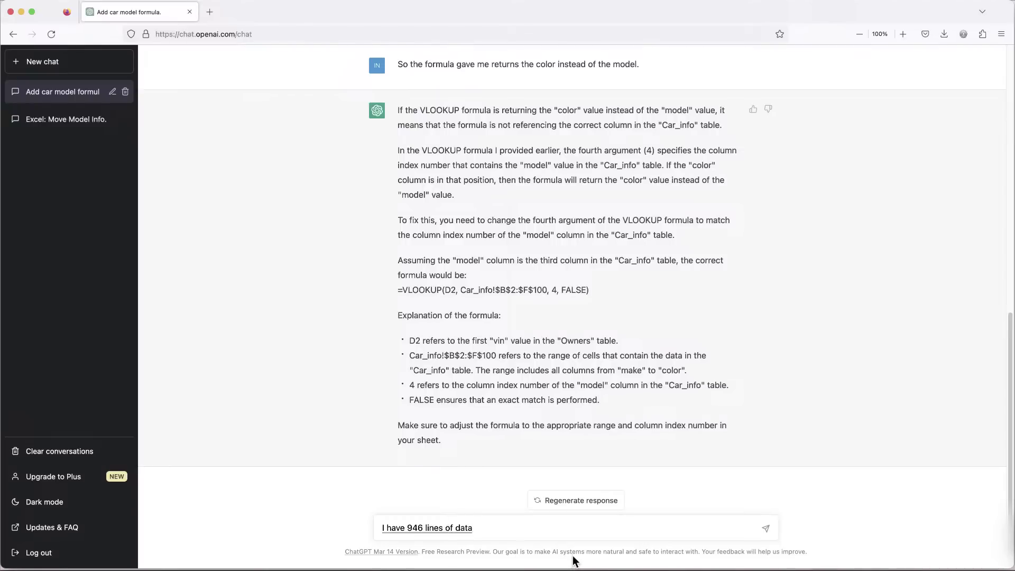
type(" in Car_info tab.")
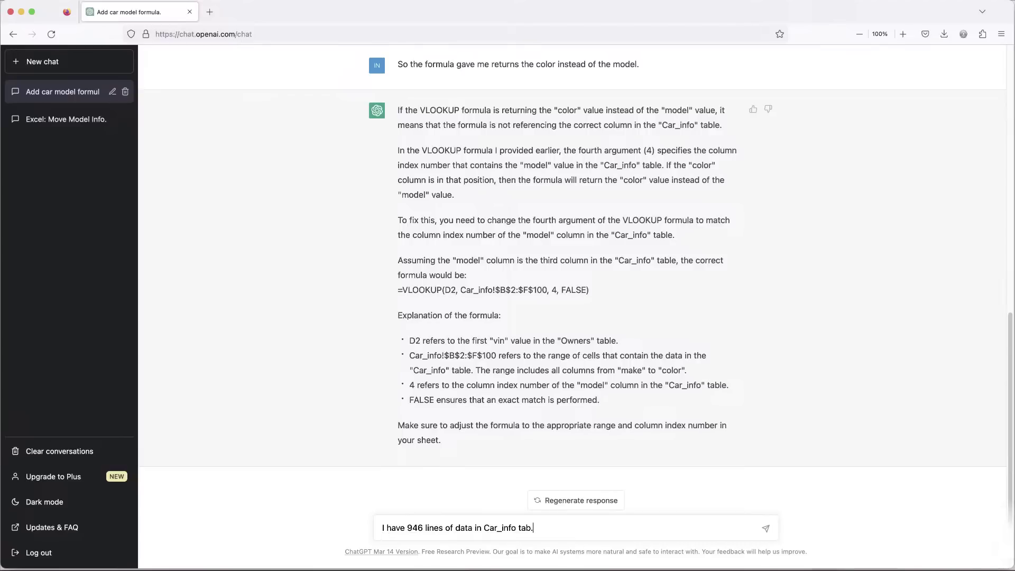
left_click(768, 530)
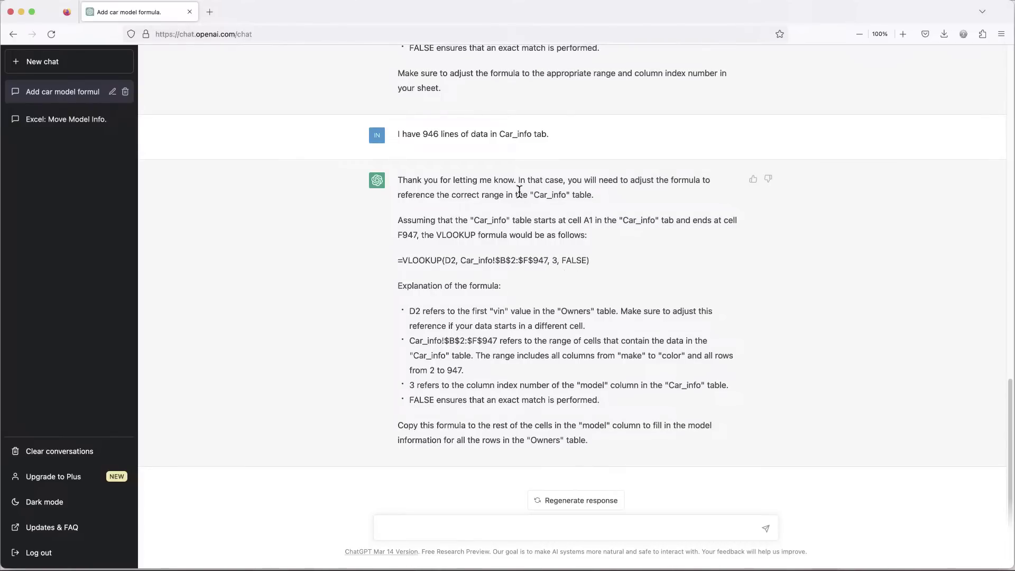
- Copy the corrected formula =VLOOKUP(D2, Car_info!$B$2:$F$947, 3, FALSE) from the latest ChatGPT reply
scroll(524, 196, "up", 2)
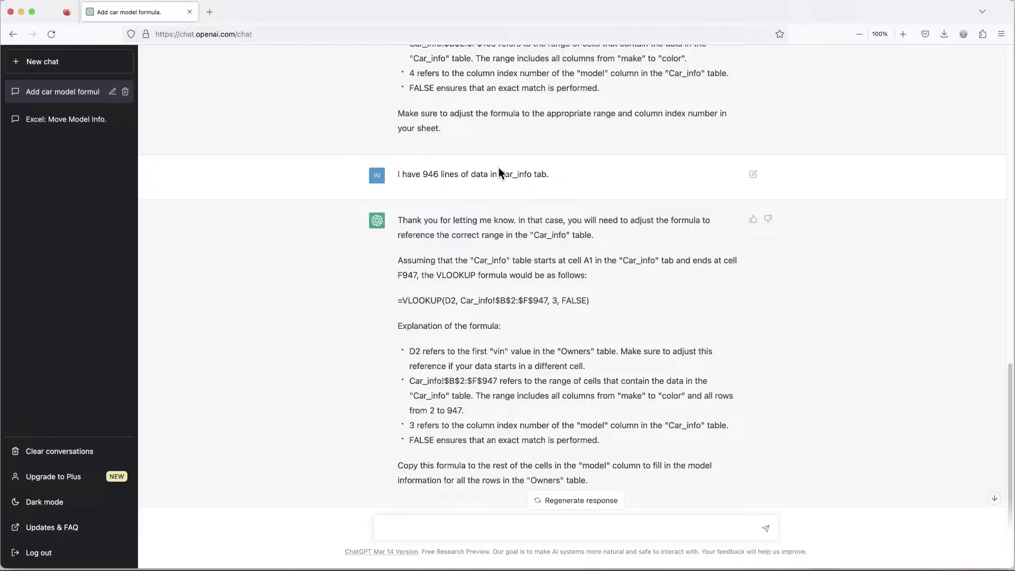
scroll(568, 284, "down", 1)
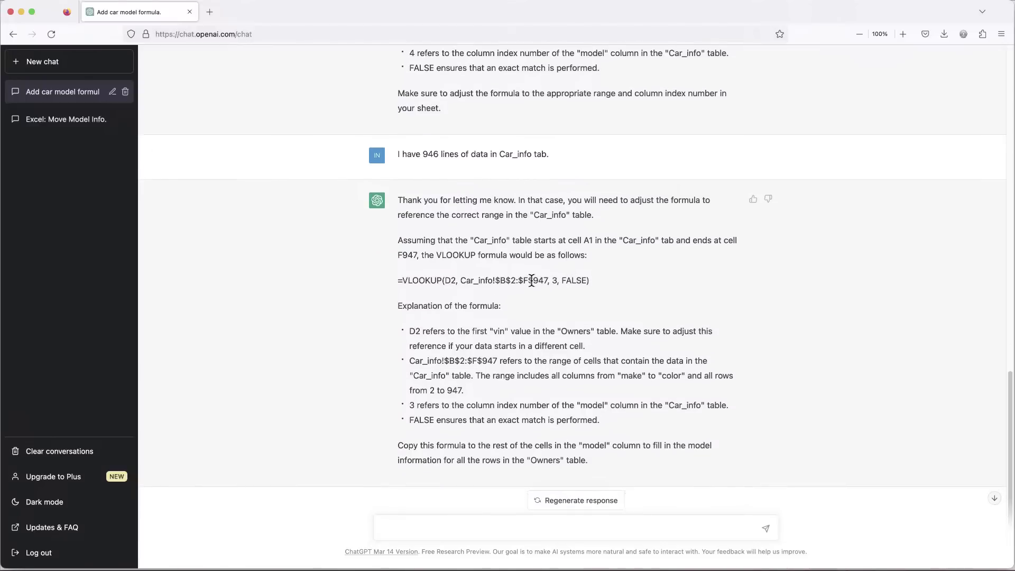
left_click_drag(531, 281, 553, 281)
left_click_drag(601, 280, 398, 286)
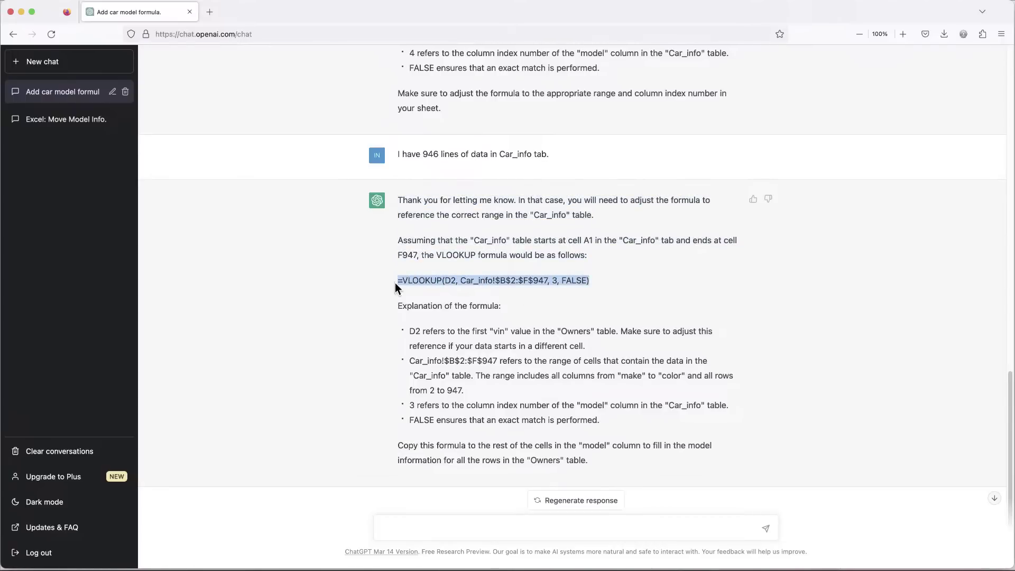
right_click(407, 283)
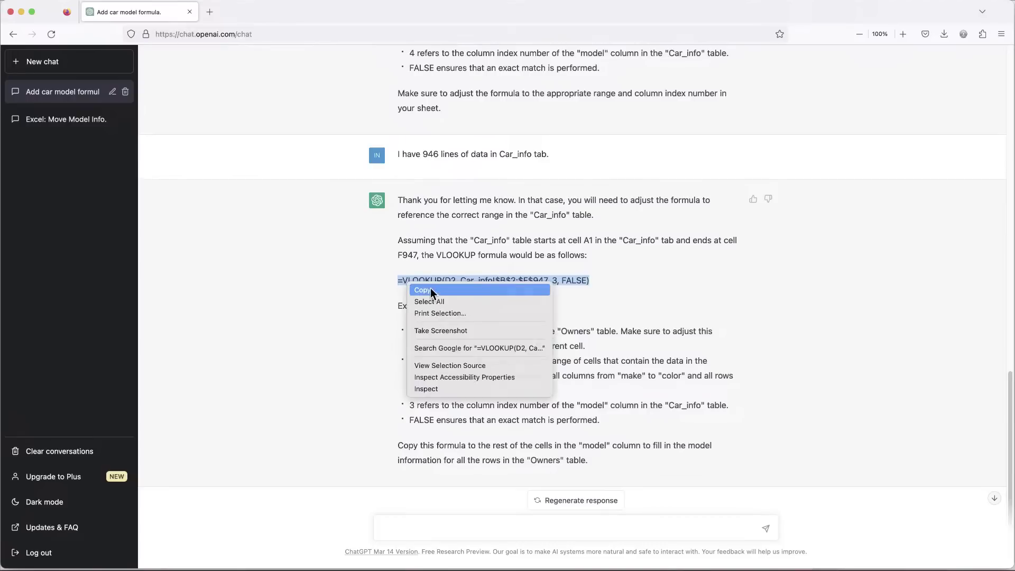
left_click(430, 290)
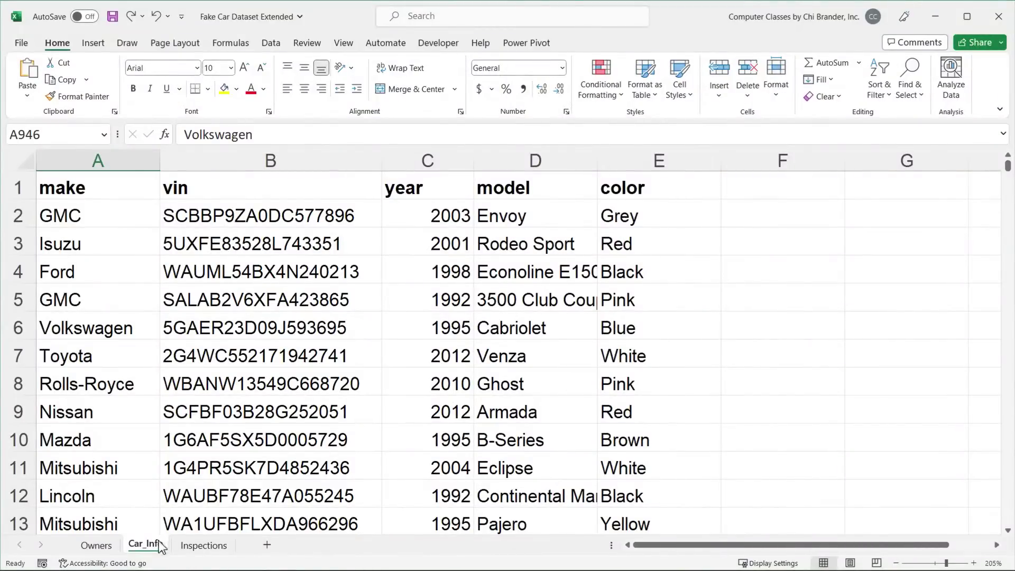
- In Excel, replace the formula in Owners cell E2 with the copied =VLOOKUP(D2, Car_Info!$B$2:$F$947, 3, FALSE)
left_click(98, 546)
double_click(651, 206)
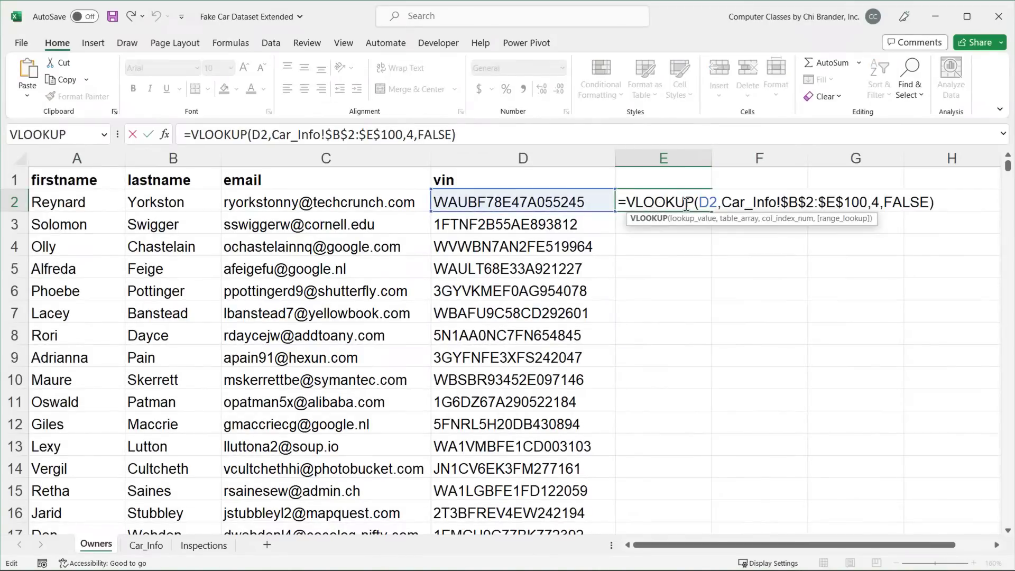
key("ctrl+a")
key("Delete")
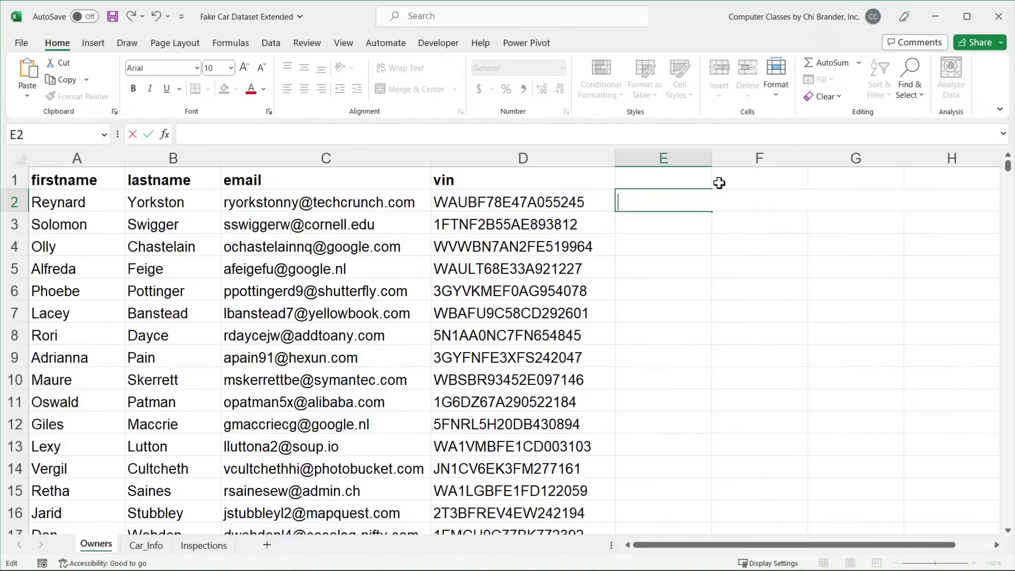
key("ctrl+v")
key("Return")
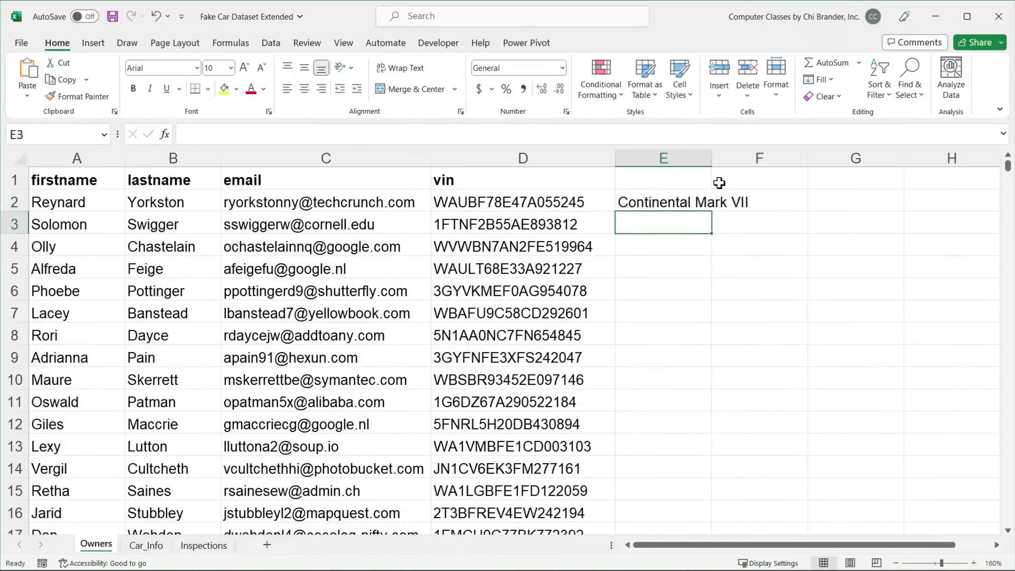
- Fill the E2 lookup formula down column E of Owners and widen the column to check the returned models
left_click(714, 203)
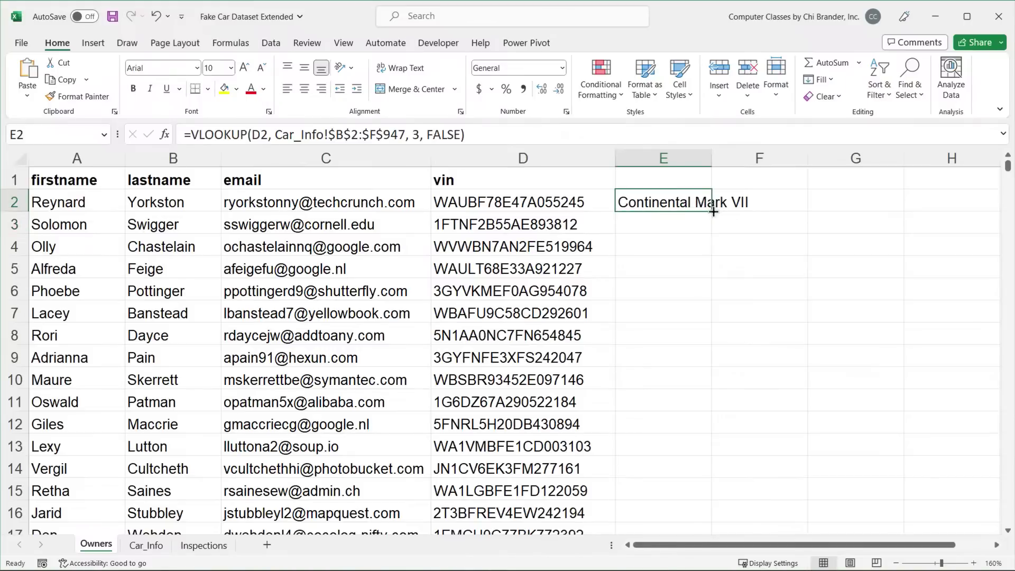
double_click(712, 210)
left_click_drag(711, 157, 833, 158)
scroll(714, 253, "down", 6)
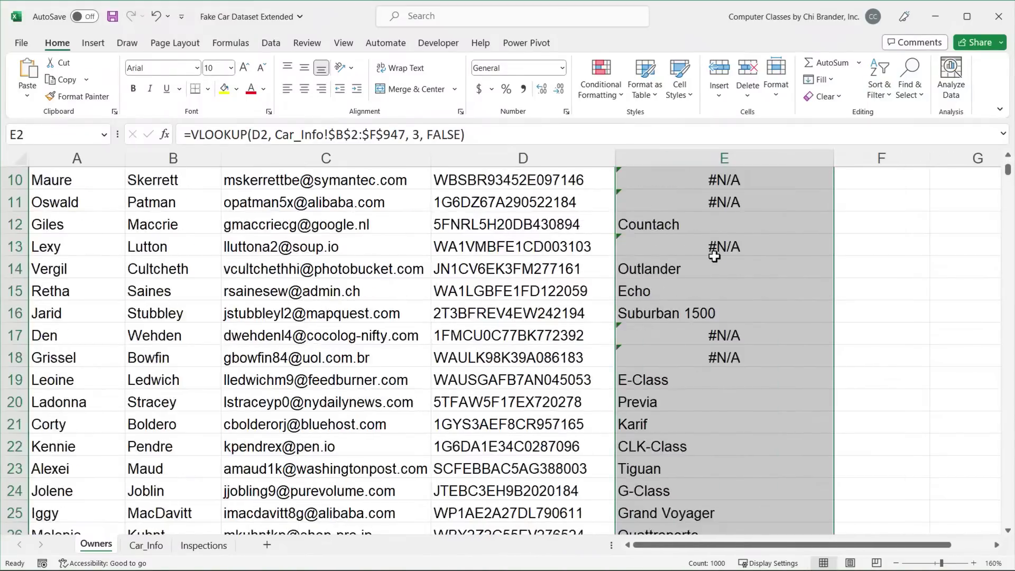
scroll(716, 252, "up", 6)
- Examine the arguments of the VLOOKUP formula in Owners cell E2 without changing it
double_click(692, 208)
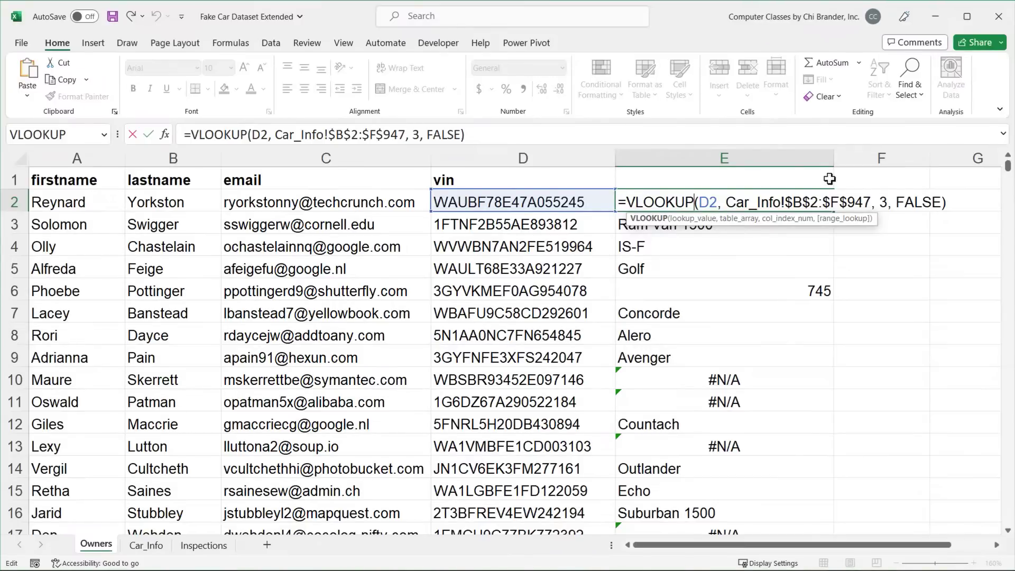
key("Return")
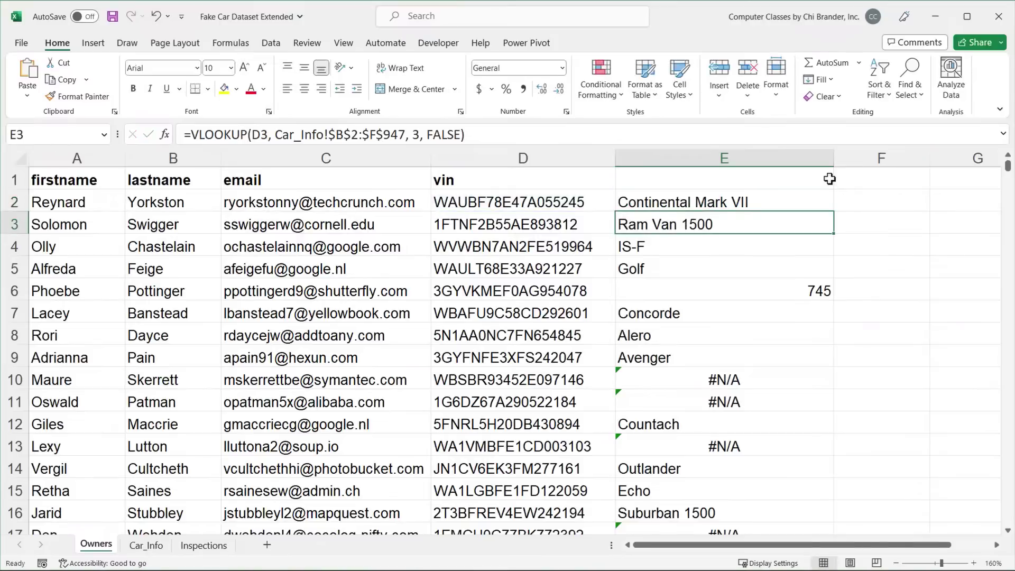
double_click(817, 202)
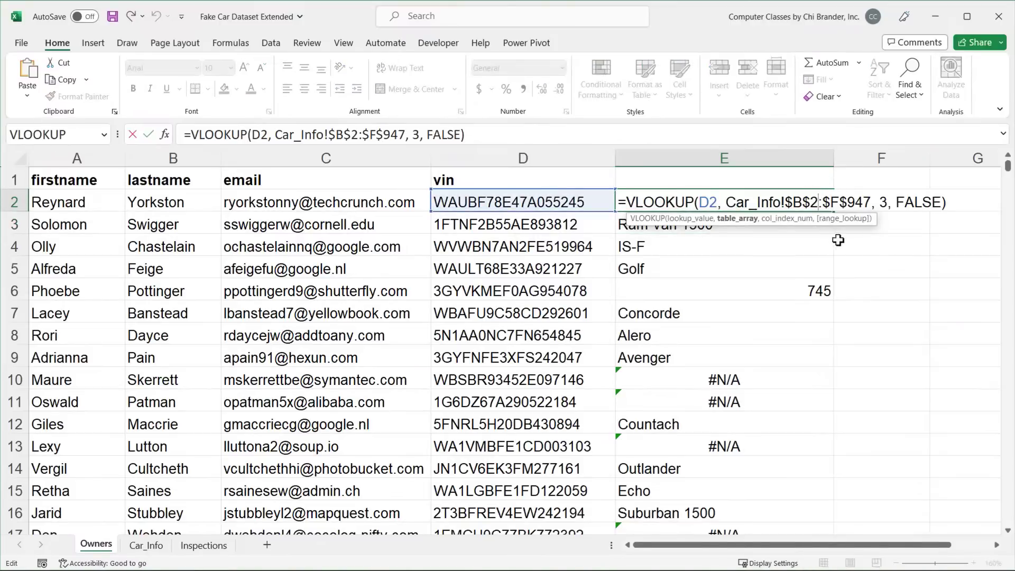
left_click_drag(949, 206, 654, 203)
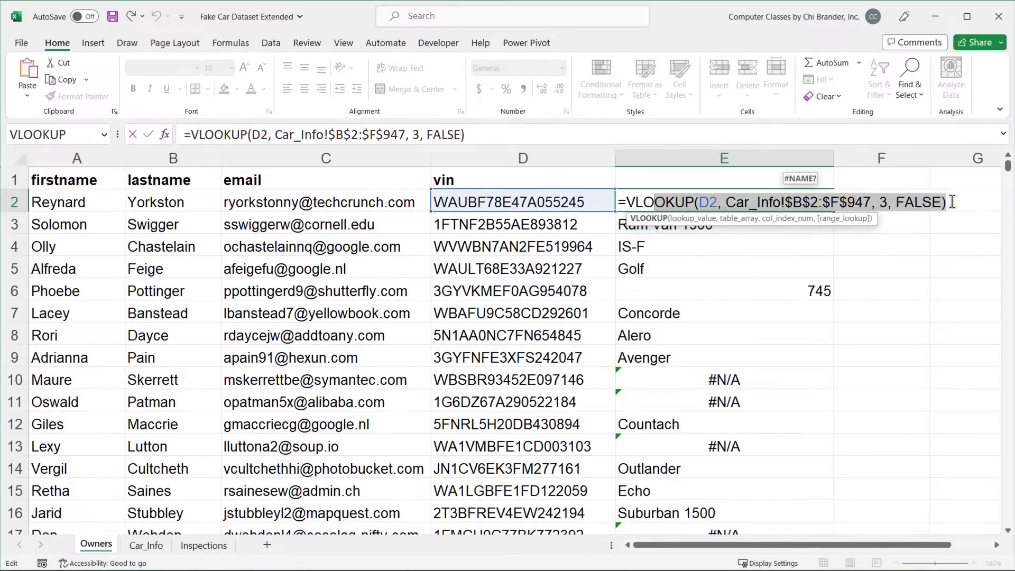
left_click(976, 204)
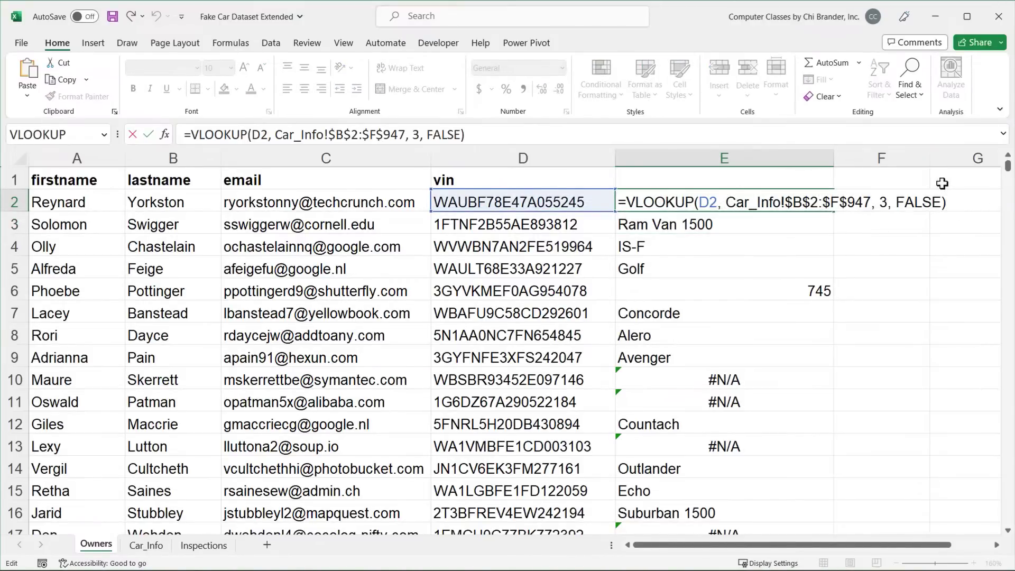
key("ctrl+Return")
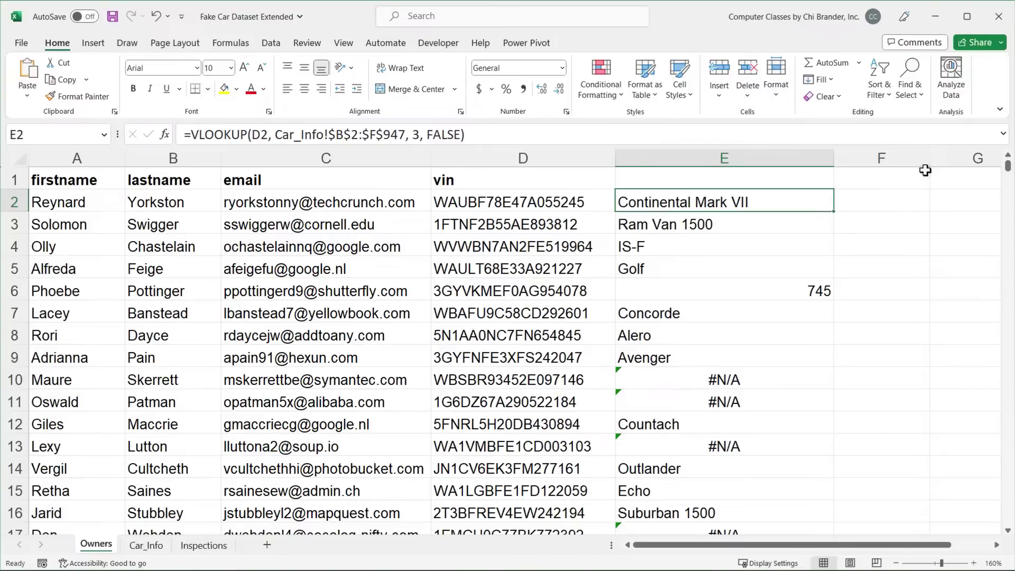
- Delete the lookup column E from the Owners sheet and widen the empty column E beside vin
left_click(789, 156)
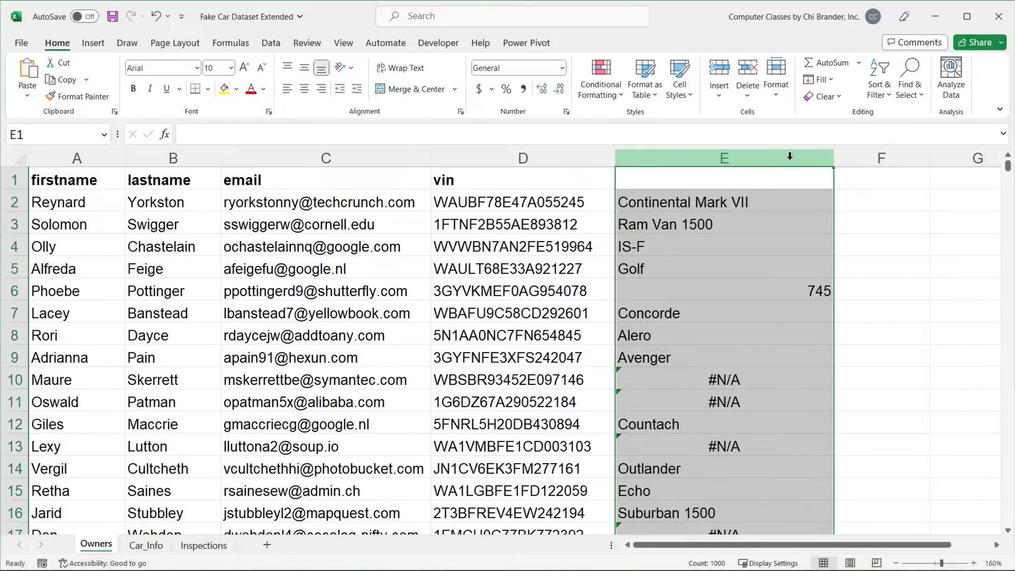
right_click(789, 156)
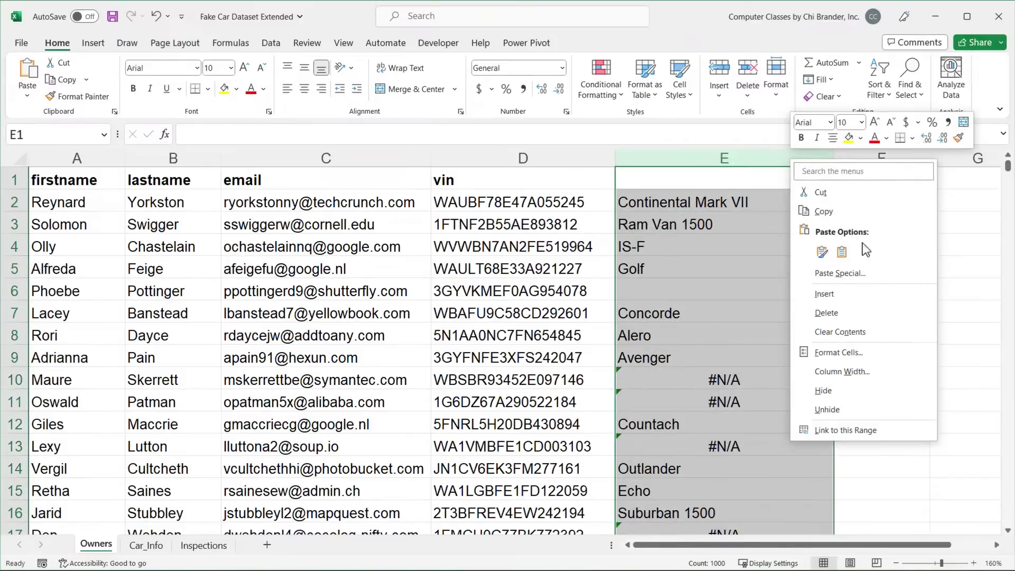
left_click(851, 313)
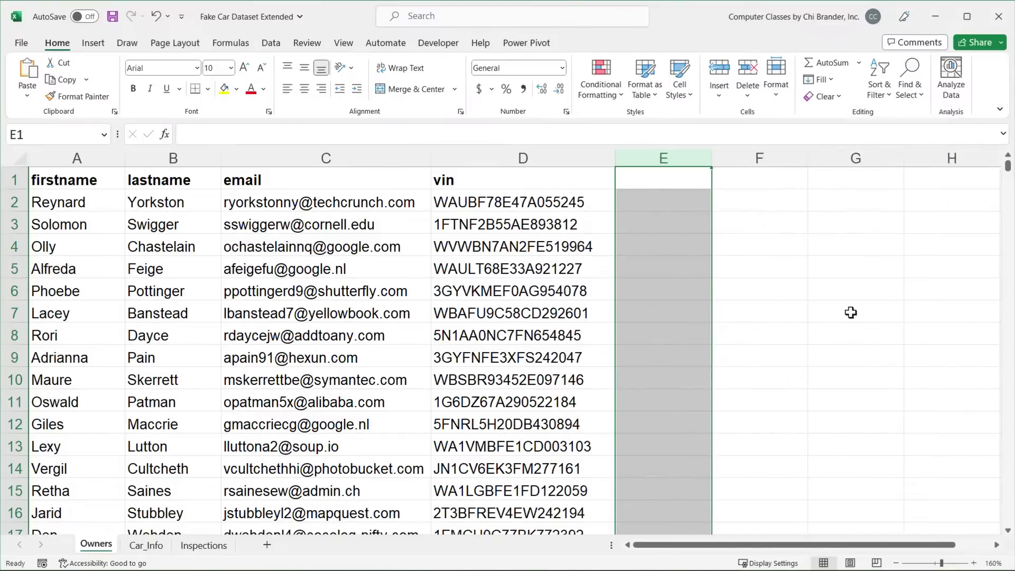
left_click(664, 209)
left_click_drag(709, 162, 761, 161)
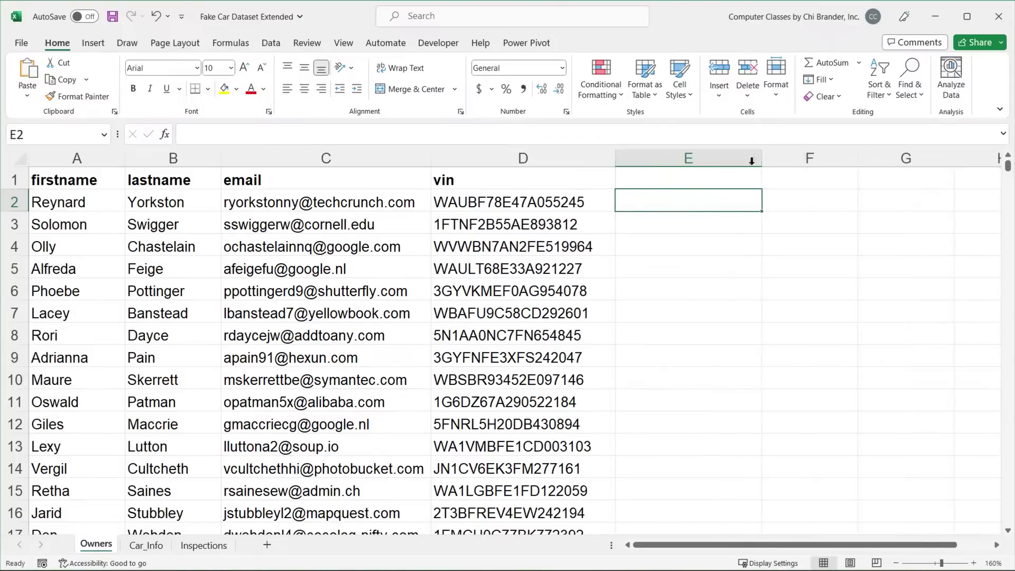
- On the Car_Info sheet, move the vin column after the color column by cutting it and inserting it at column F
left_click(145, 546)
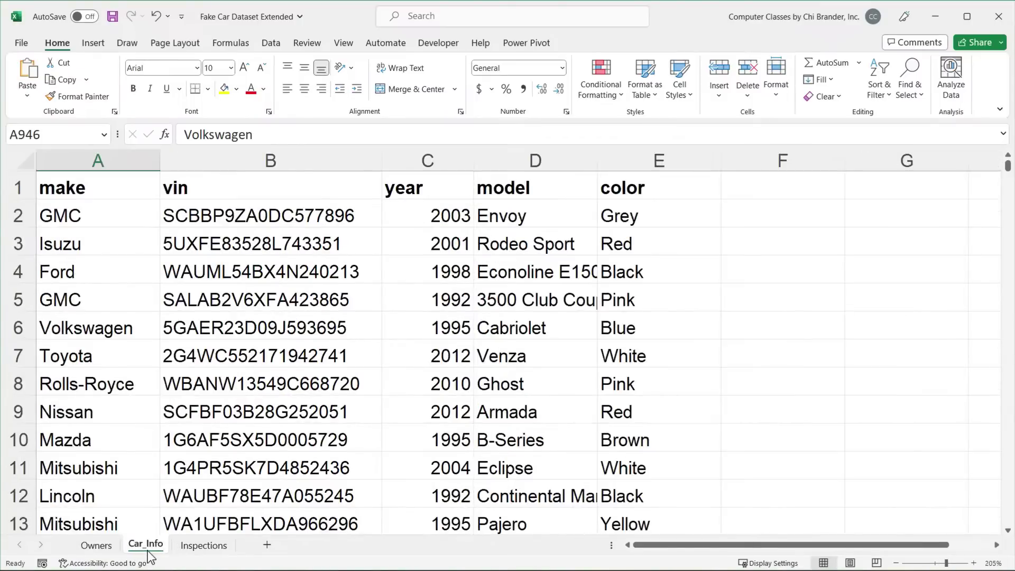
left_click(269, 159)
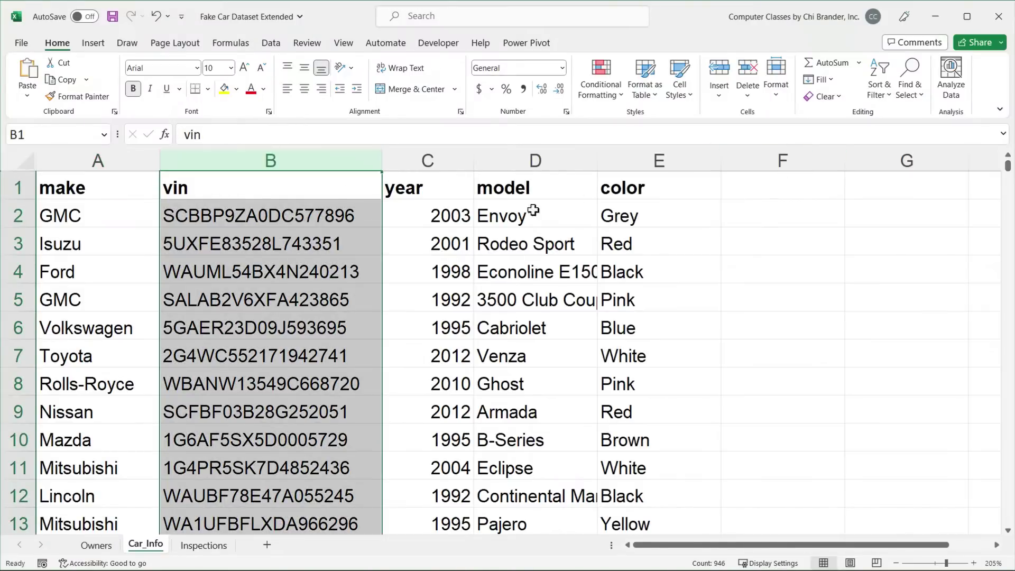
right_click(320, 160)
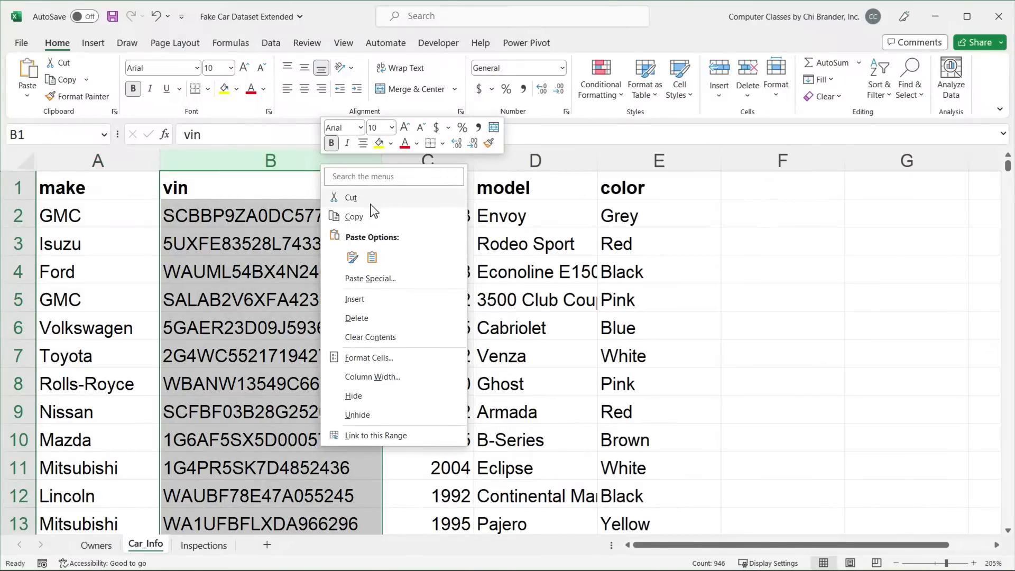
left_click(372, 202)
right_click(785, 160)
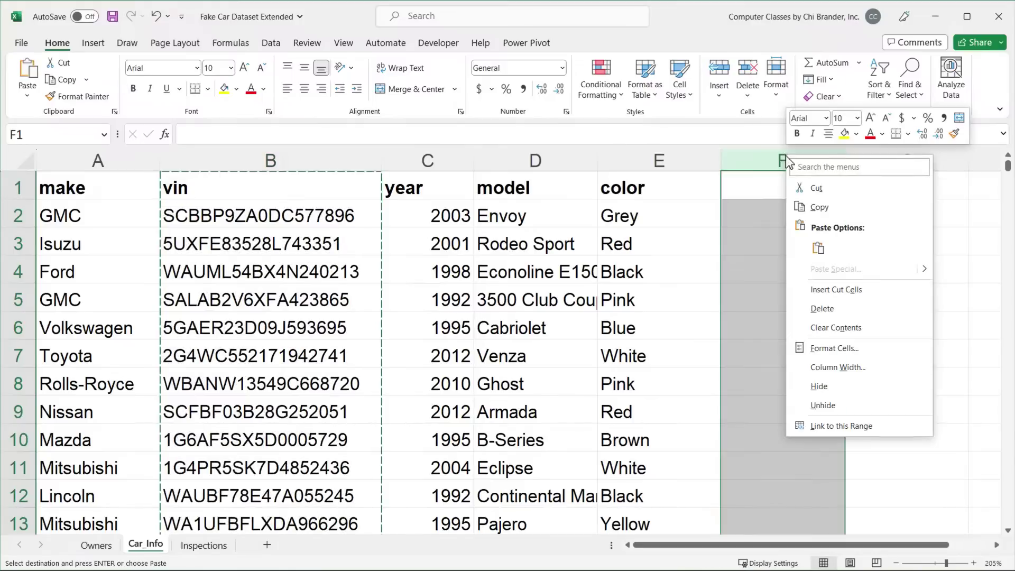
left_click(835, 292)
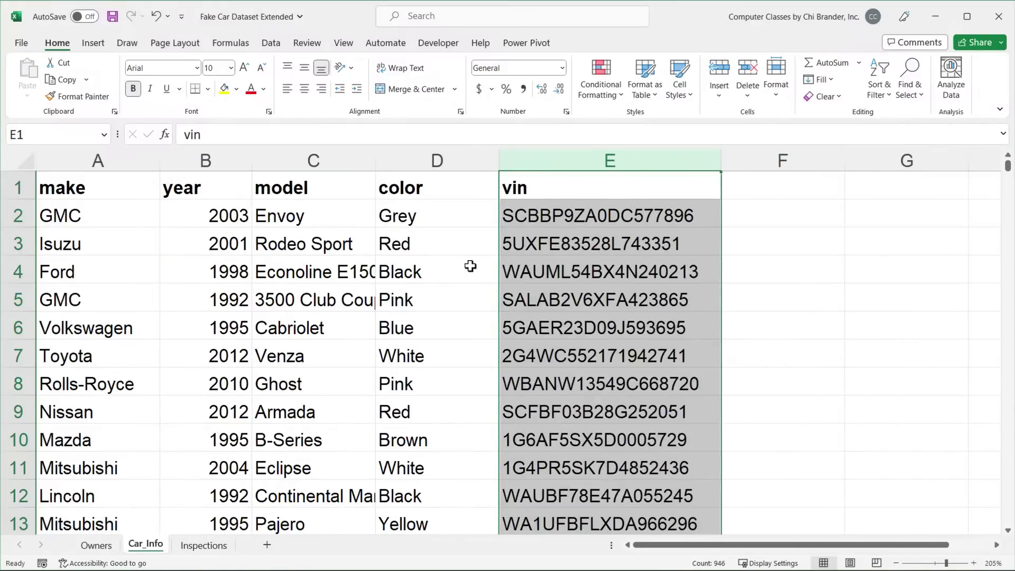
- Examine the rearranged column headers on Car_Info and compare them with the Owners sheet layout
left_click(117, 193)
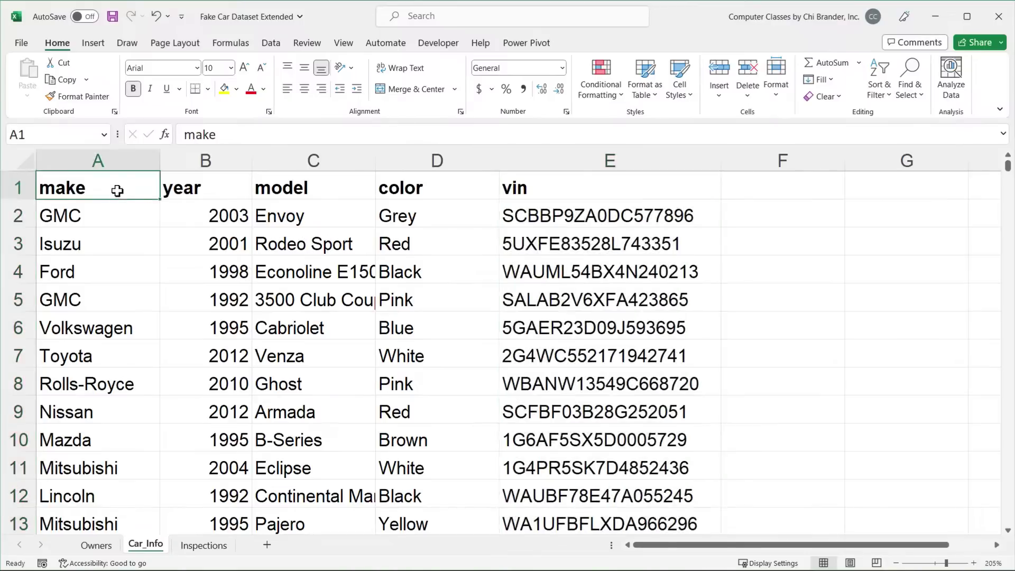
scroll(183, 249, "up", 1, "ctrl")
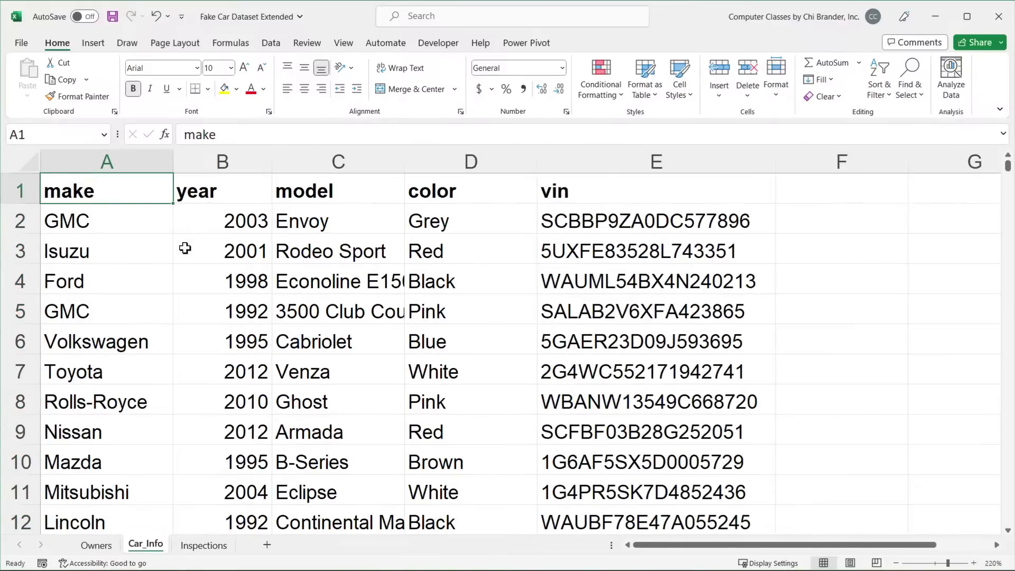
scroll(185, 248, "down", 1)
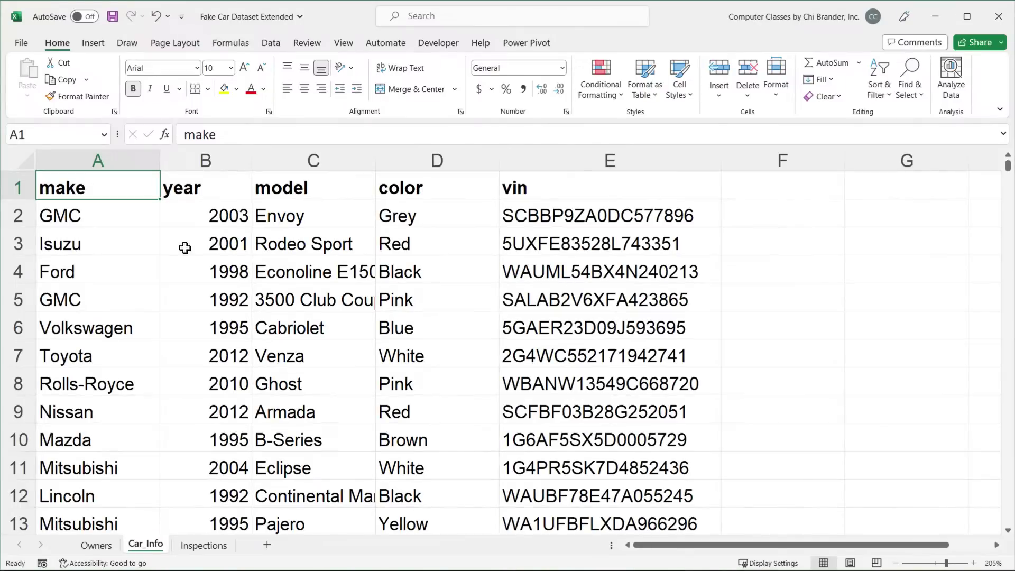
left_click(811, 210)
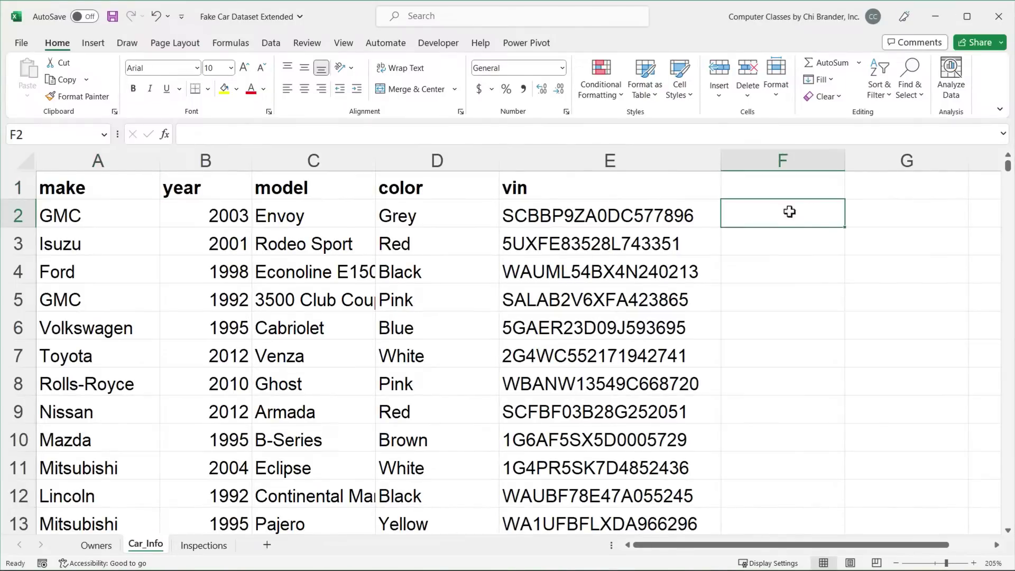
left_click(108, 192)
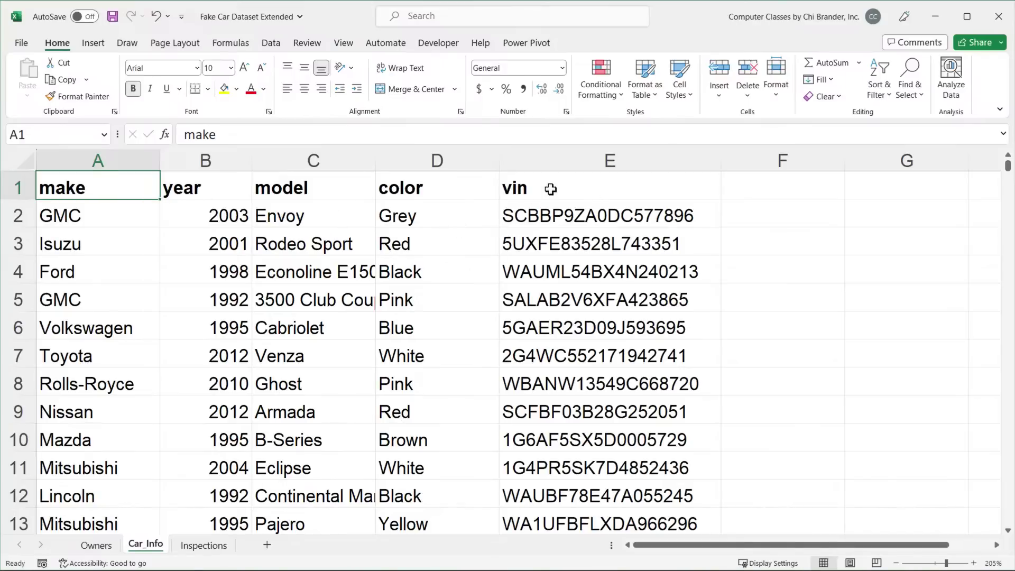
left_click_drag(547, 188, 81, 186)
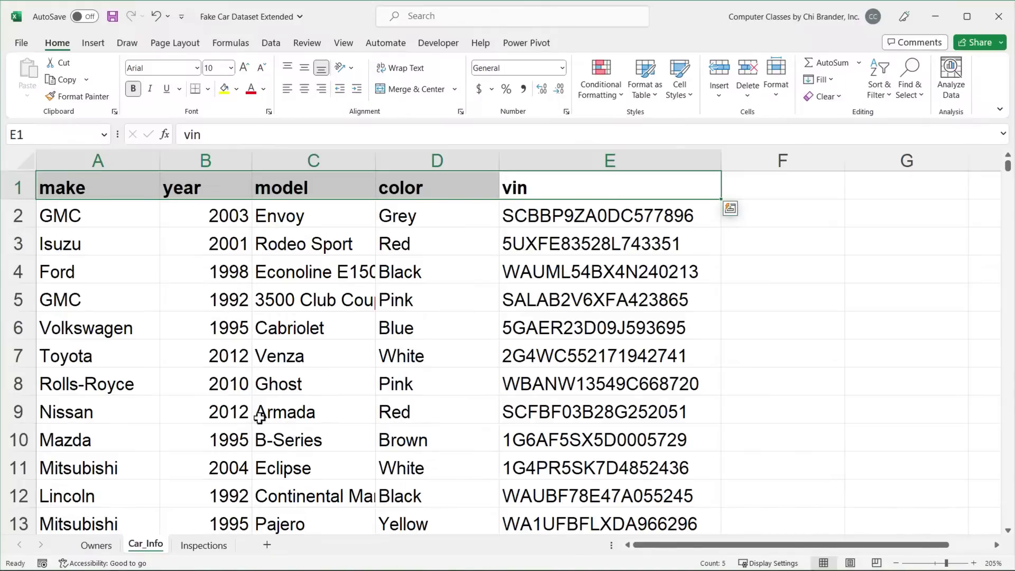
left_click(98, 546)
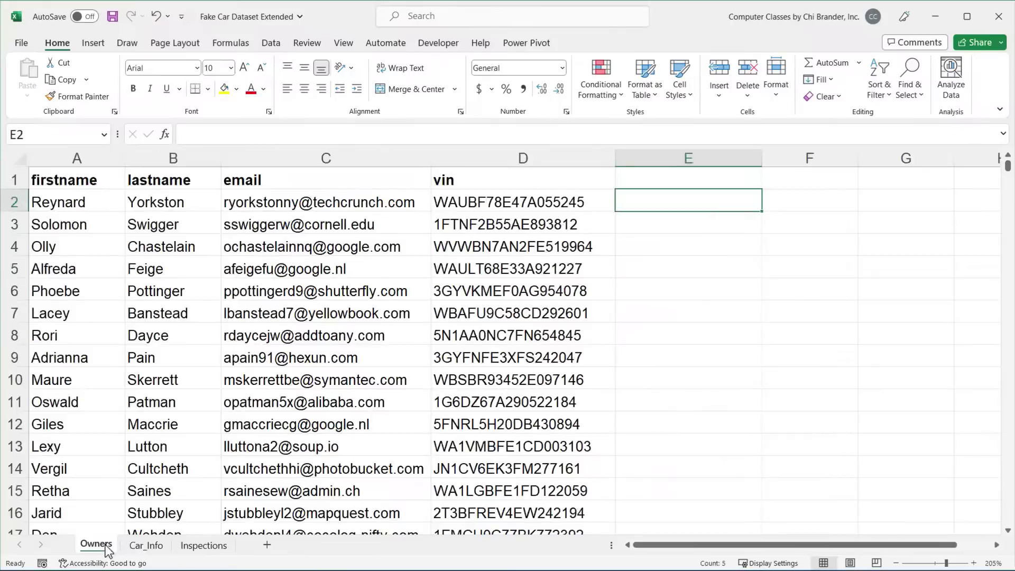
left_click(141, 544)
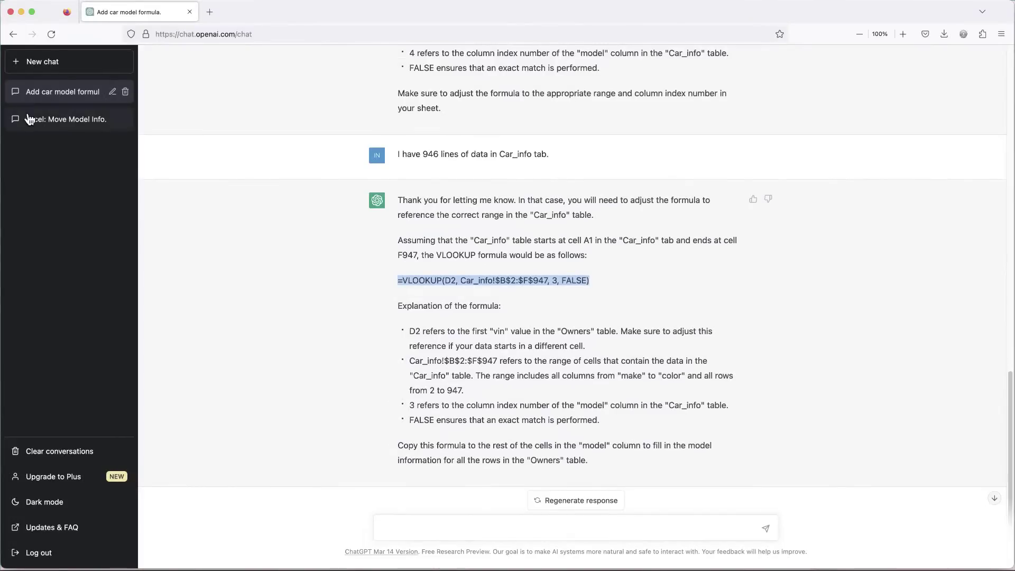
- In ChatGPT, copy the original question about the Owners and Car_info tables from the "Add car model formula." conversation
left_click(56, 63)
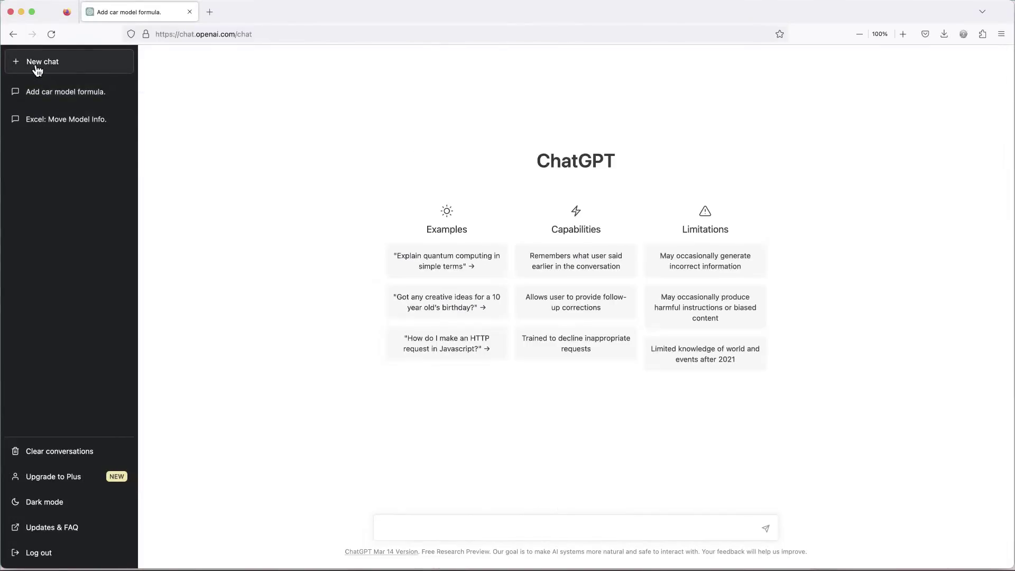
left_click(56, 97)
scroll(437, 167, "up", 15)
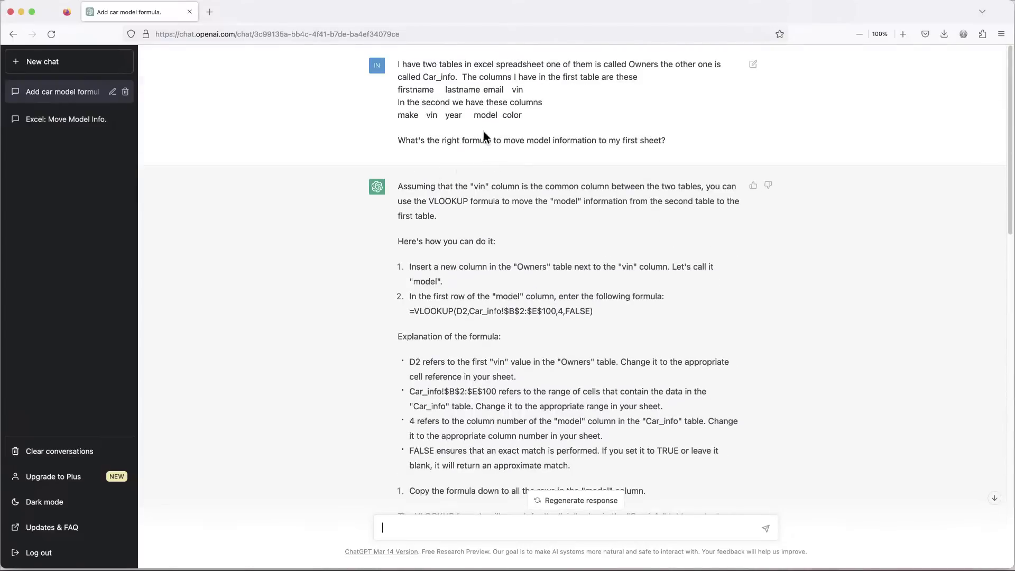
left_click_drag(669, 139, 389, 74)
right_click(429, 66)
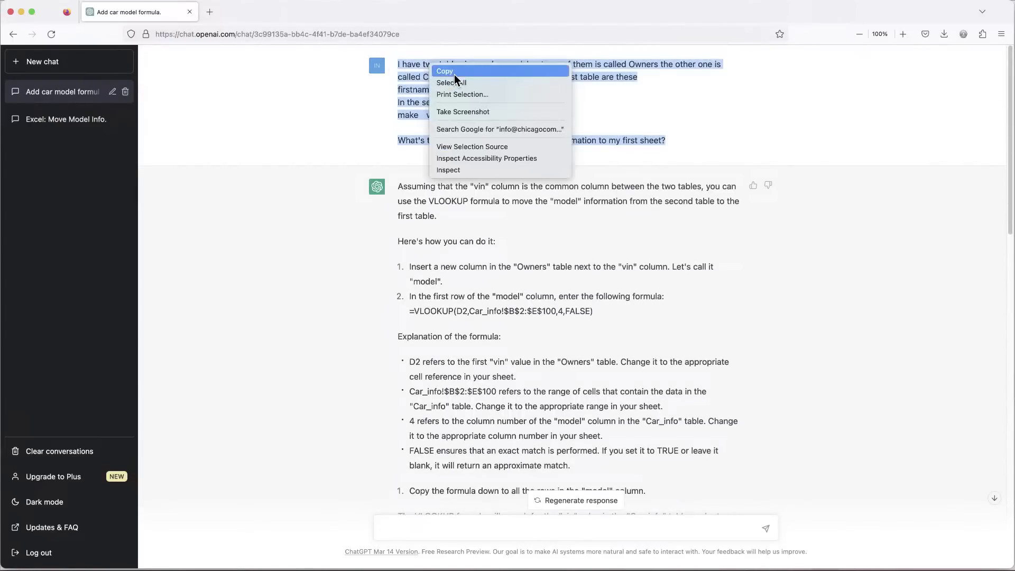
left_click(453, 73)
- Start a new chat, paste the copied question into the message box and select its line of Car_info column names
left_click(56, 63)
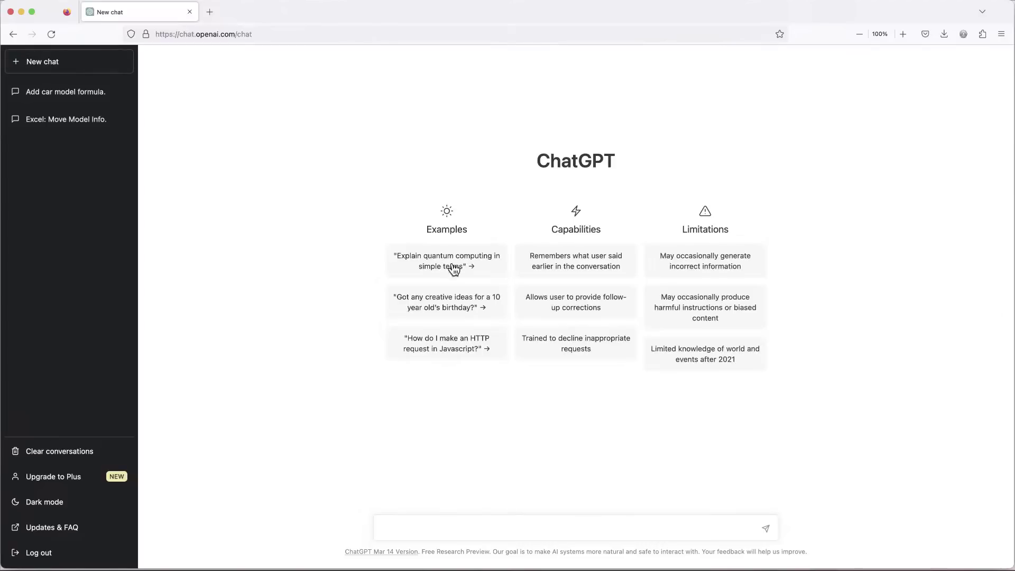
left_click(478, 524)
key("super+v")
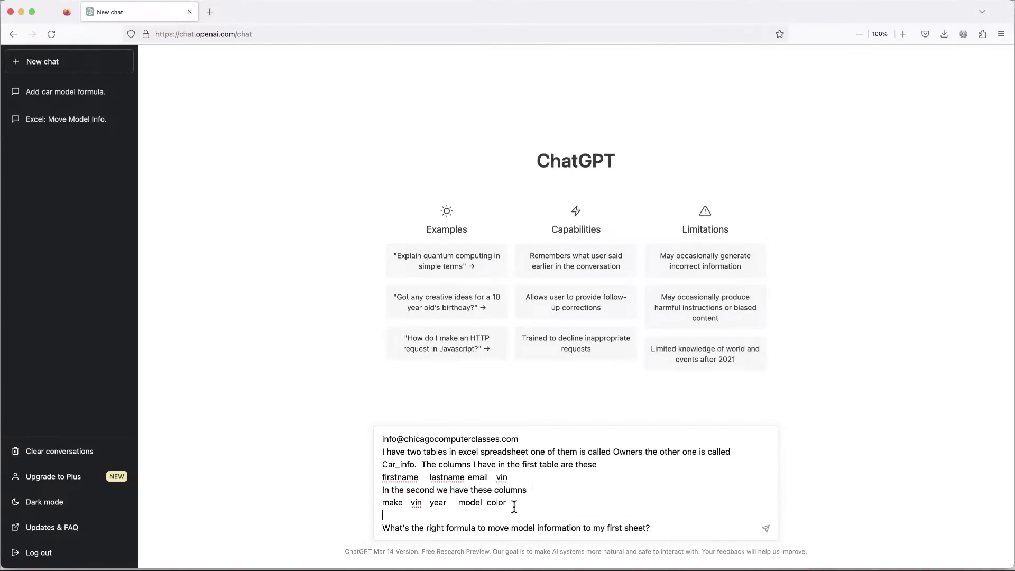
left_click_drag(510, 504, 381, 504)
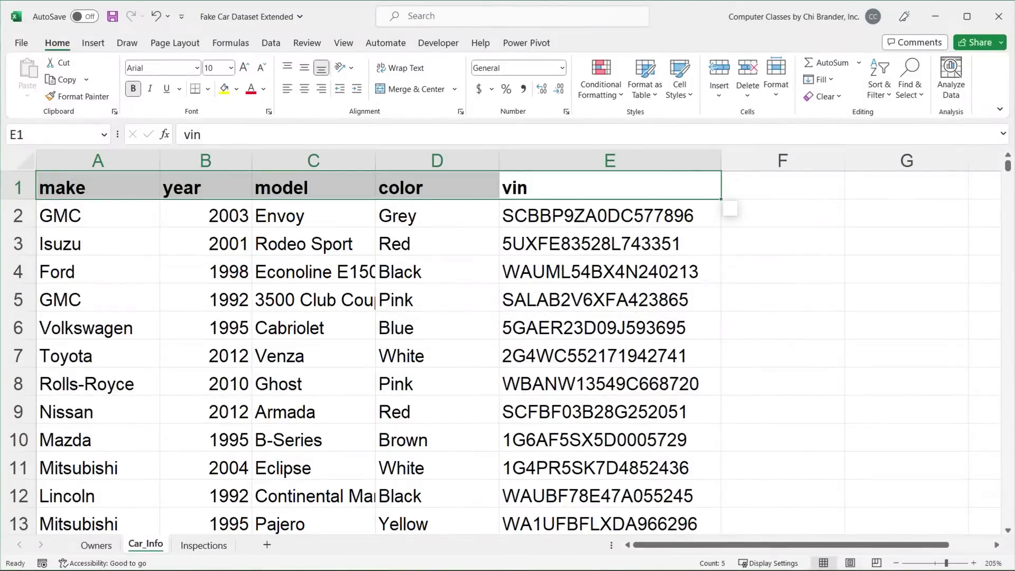
- Switch to Excel and copy the header cells A1:E1, from make to vin, on the Car_Info sheet
left_click(203, 546)
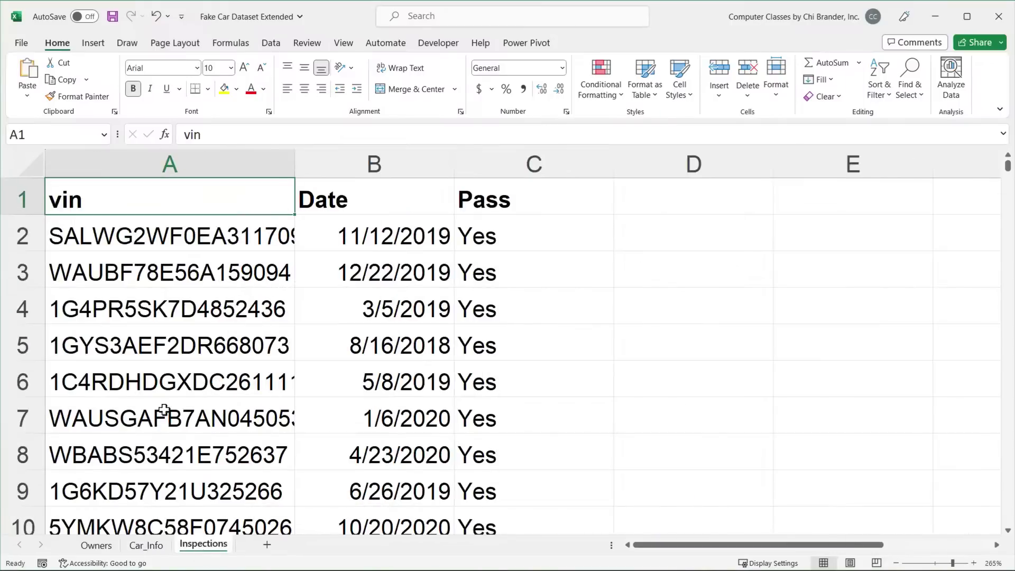
left_click(96, 545)
left_click(146, 545)
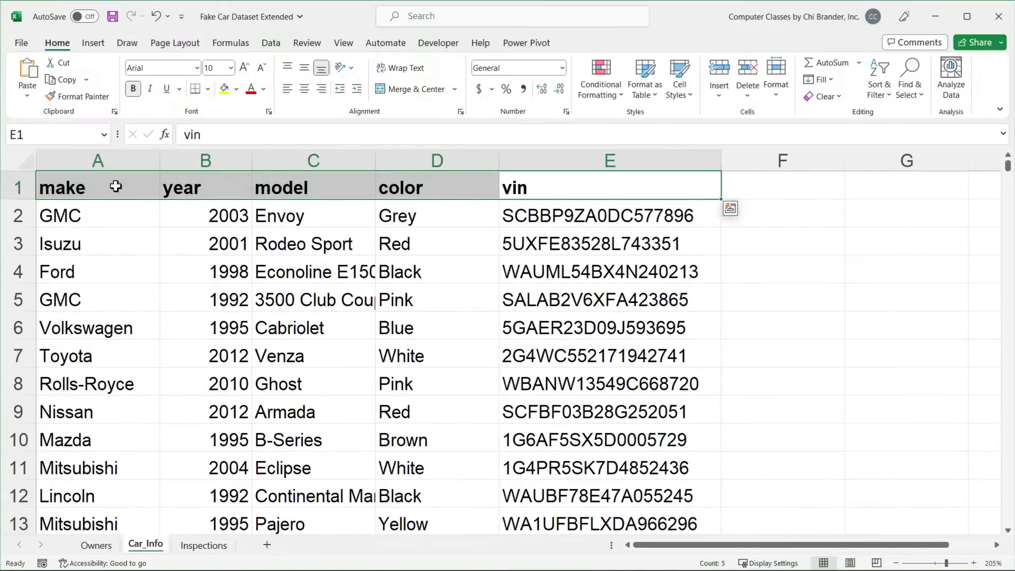
left_click_drag(118, 186, 508, 181)
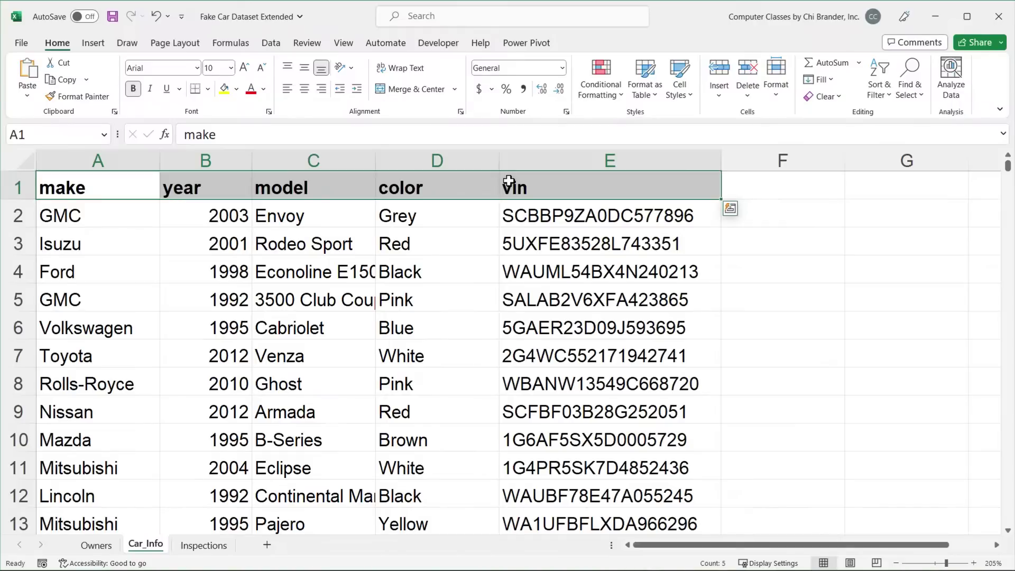
key("ctrl+c")
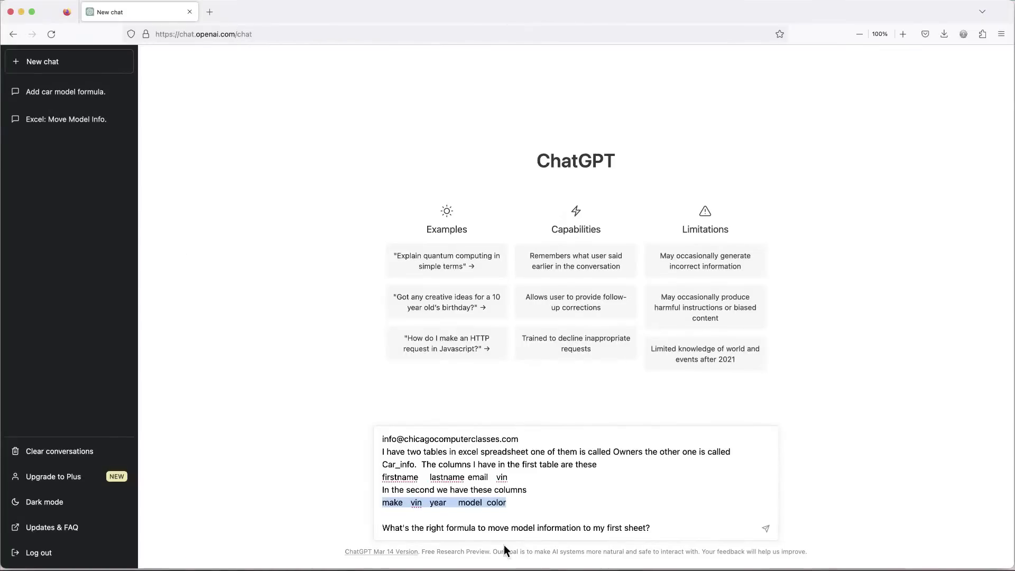
- In the ChatGPT message, replace the second table's column list with the copied headers and remove the extra blank line
left_click_drag(528, 500, 365, 500)
key("ctrl+v")
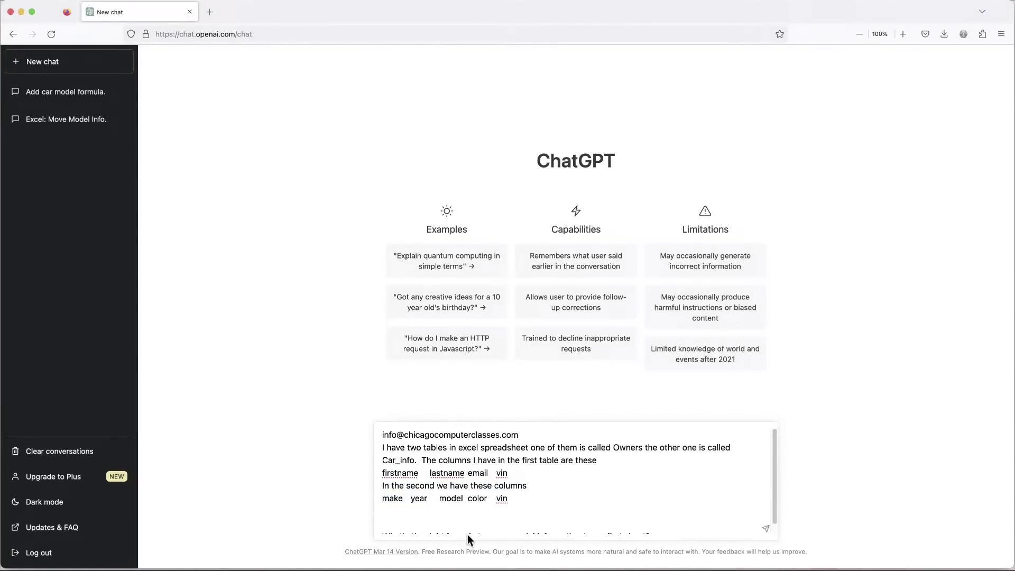
key("BackSpace")
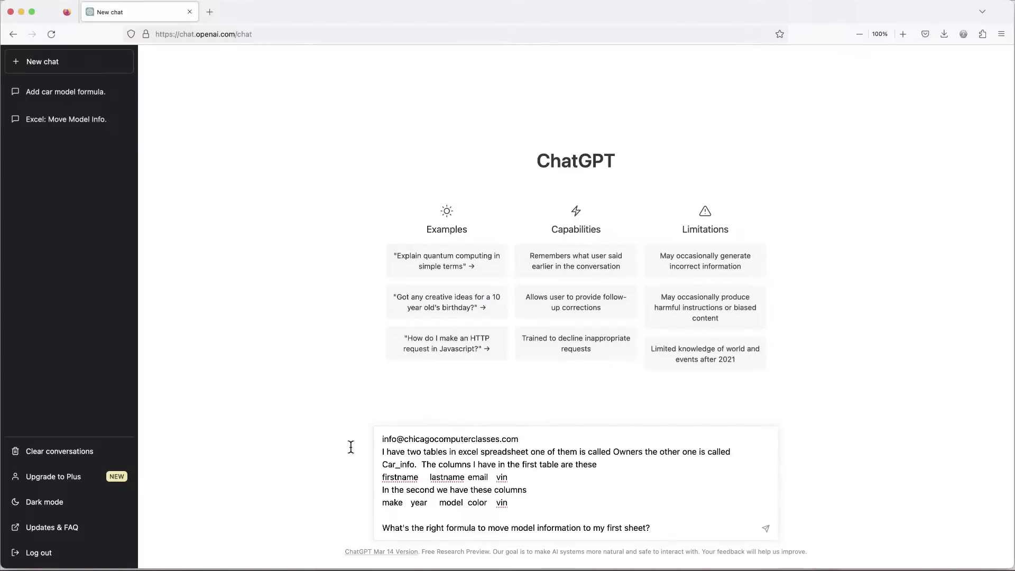
- Delete the e-mail address line and its empty line from the start of the message, and send the question
triple_click(424, 433)
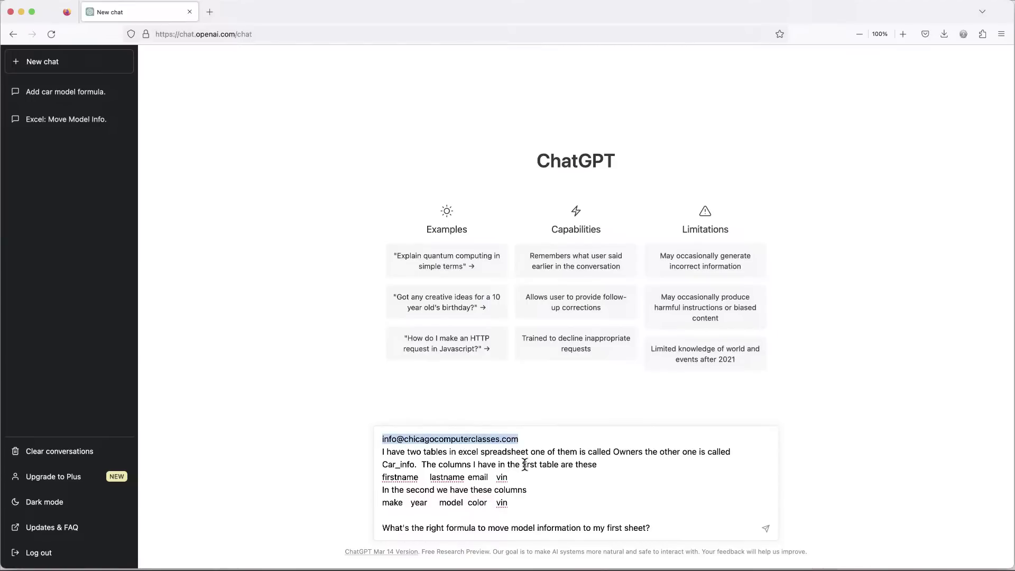
key("BackSpace")
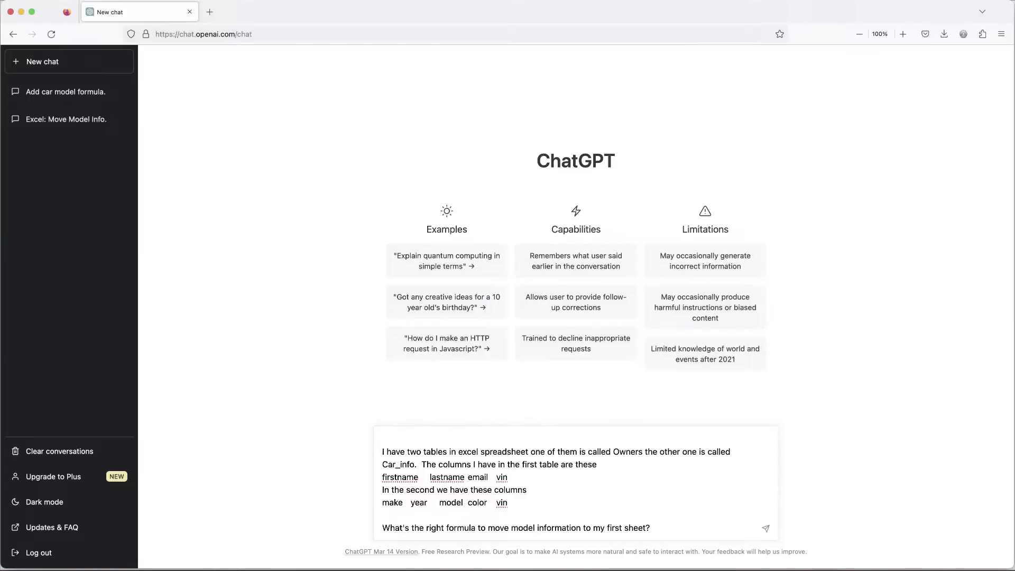
key("Delete")
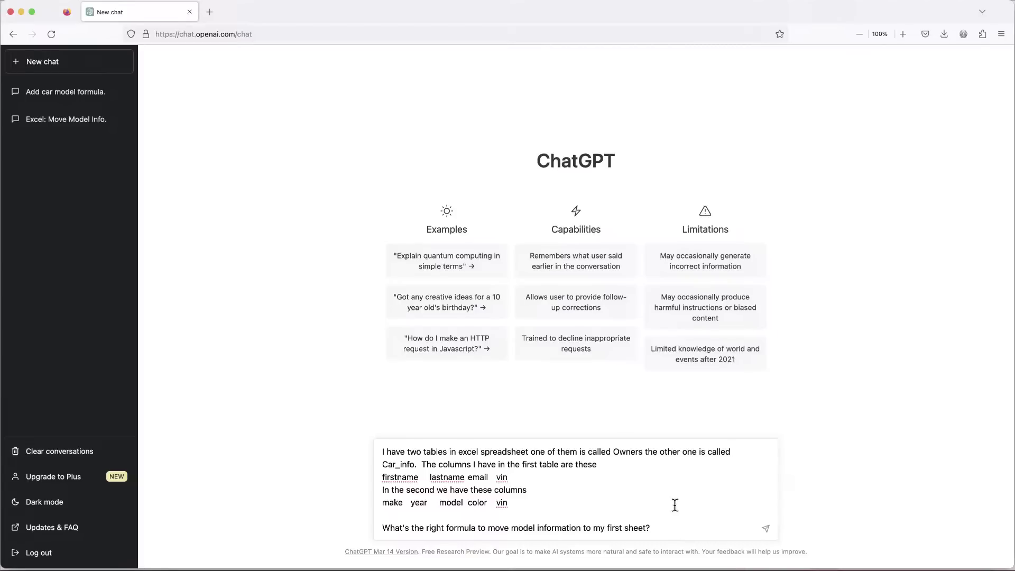
left_click(675, 529)
left_click(765, 529)
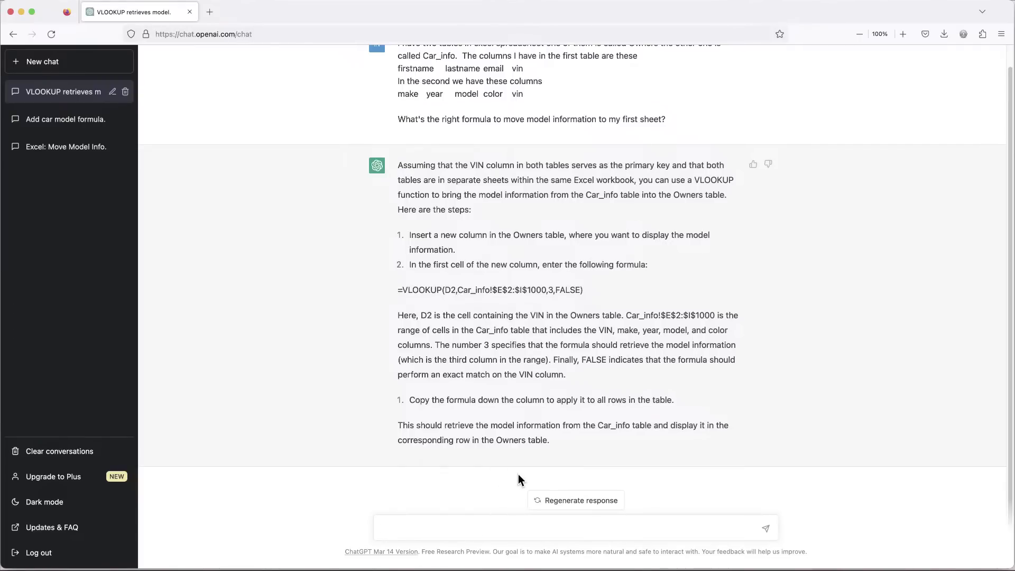
- Send ChatGPT the follow-up "This formula doesn't work. Any alternatives?"
type("This formula doesn't work. Any")
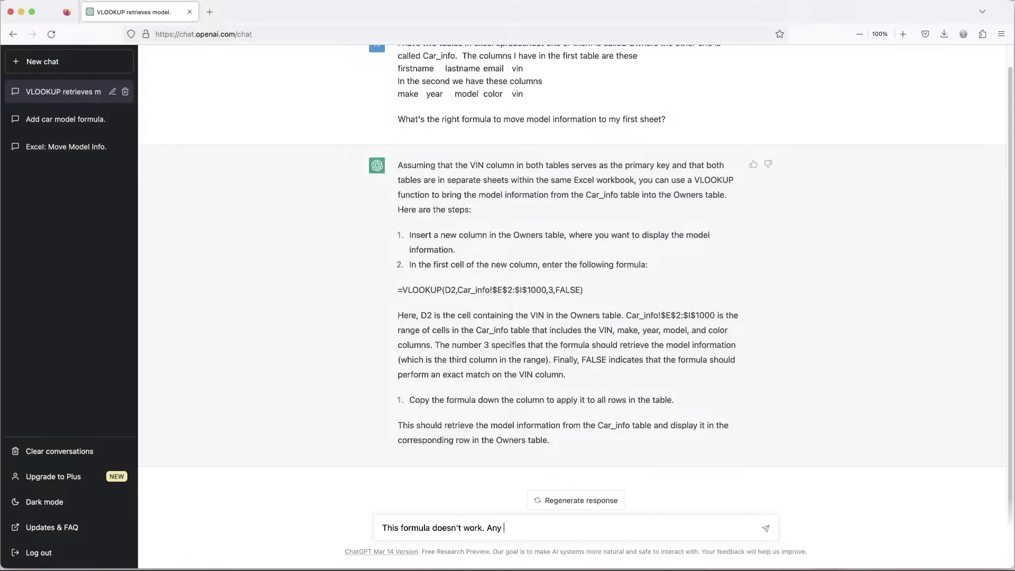
type("alternatives?")
left_click(765, 528)
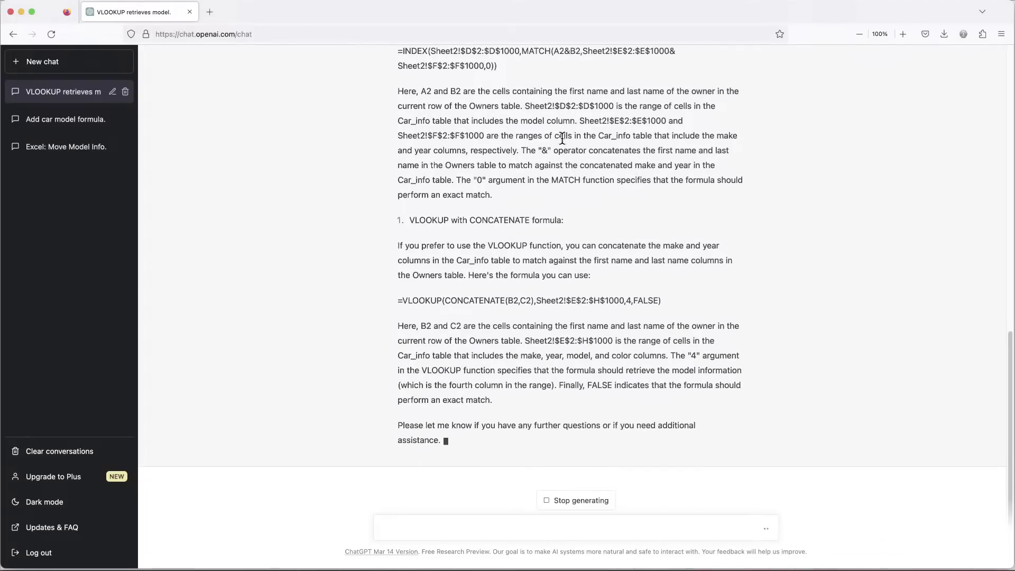
- Examine the suggested INDEX-MATCH and VLOOKUP with CONCATENATE formulas, checking their sheet names and cell ranges
scroll(561, 317, "up", 5)
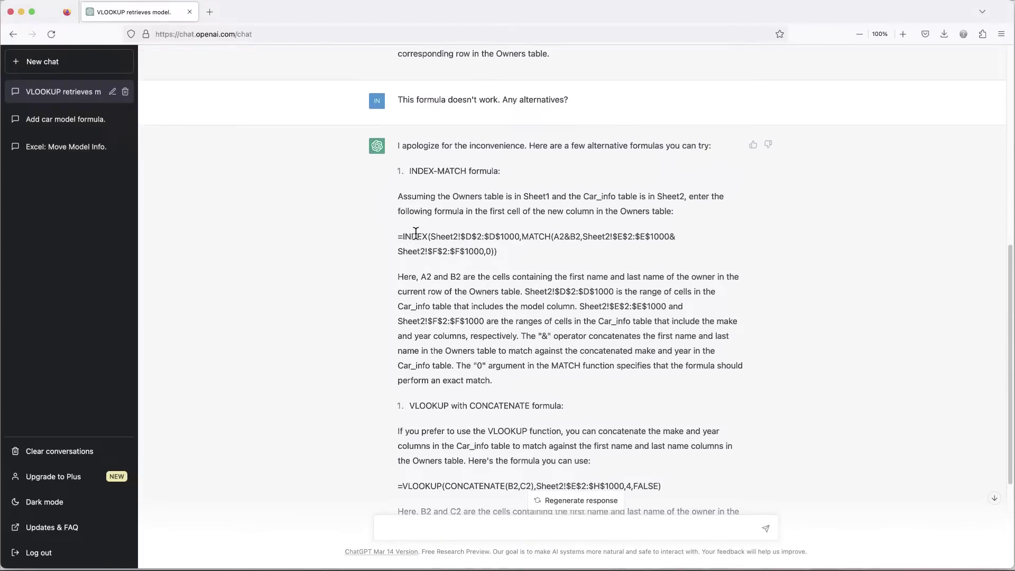
double_click(414, 238)
scroll(606, 260, "down", 5)
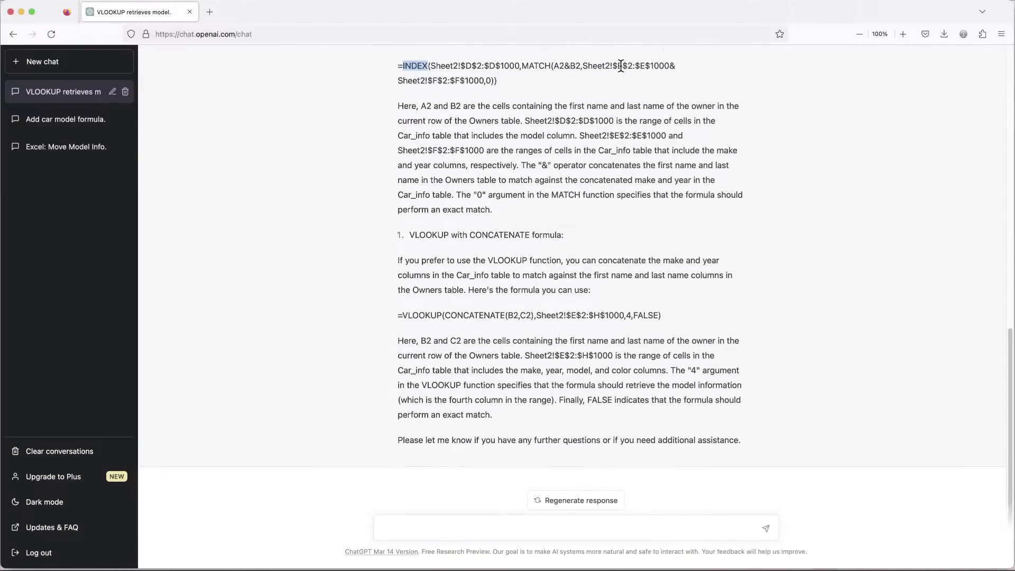
left_click_drag(617, 65, 670, 66)
left_click_drag(426, 80, 481, 81)
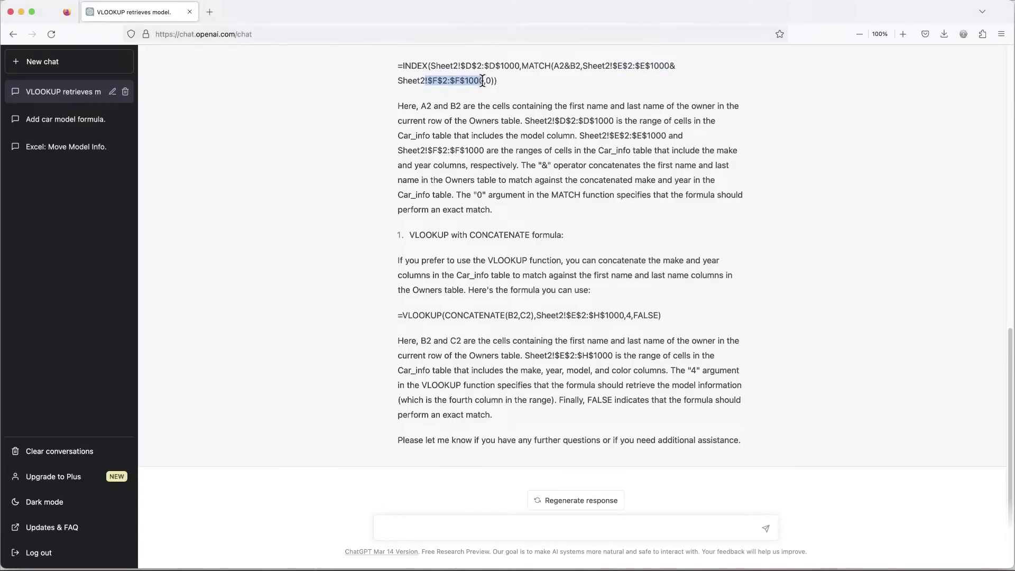
left_click_drag(480, 81, 484, 80)
left_click(497, 527)
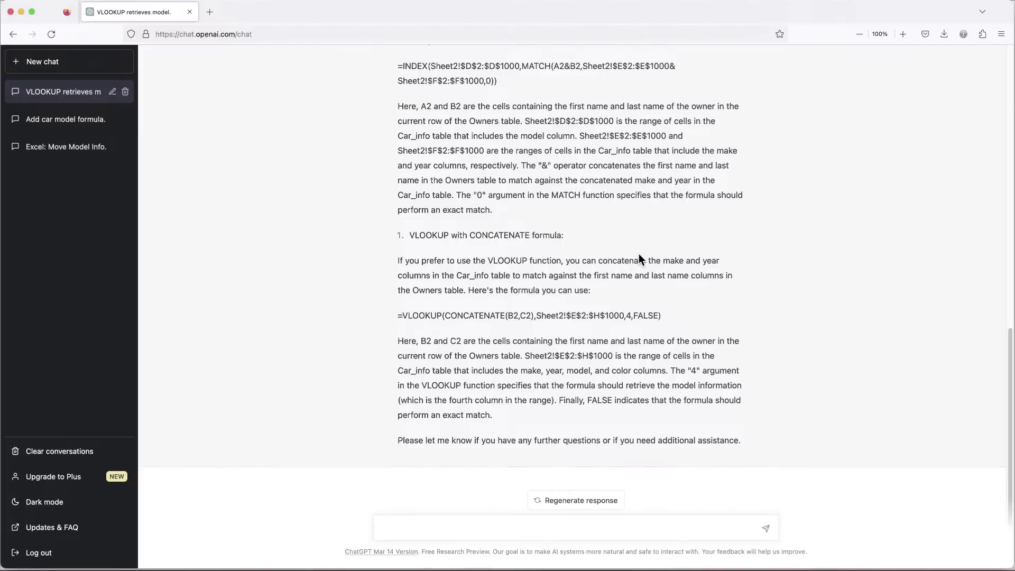
scroll(638, 254, "up", 4)
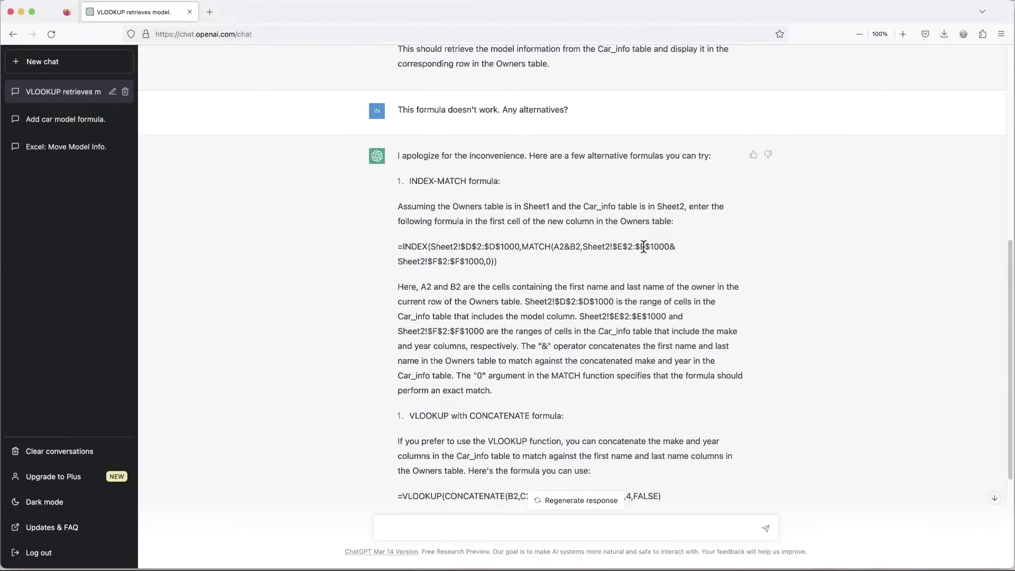
scroll(646, 252, "down", 4)
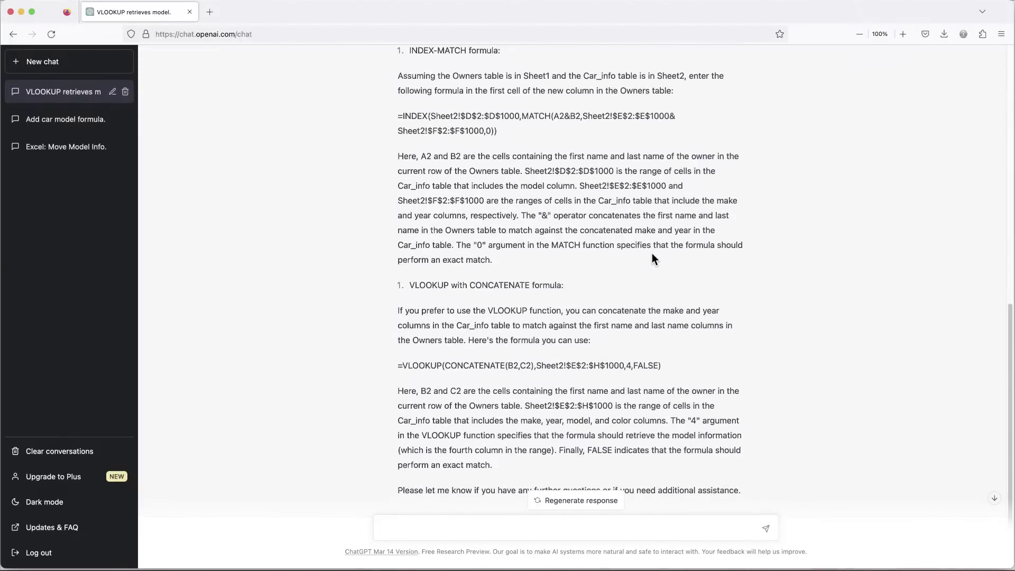
scroll(628, 341, "up", 3)
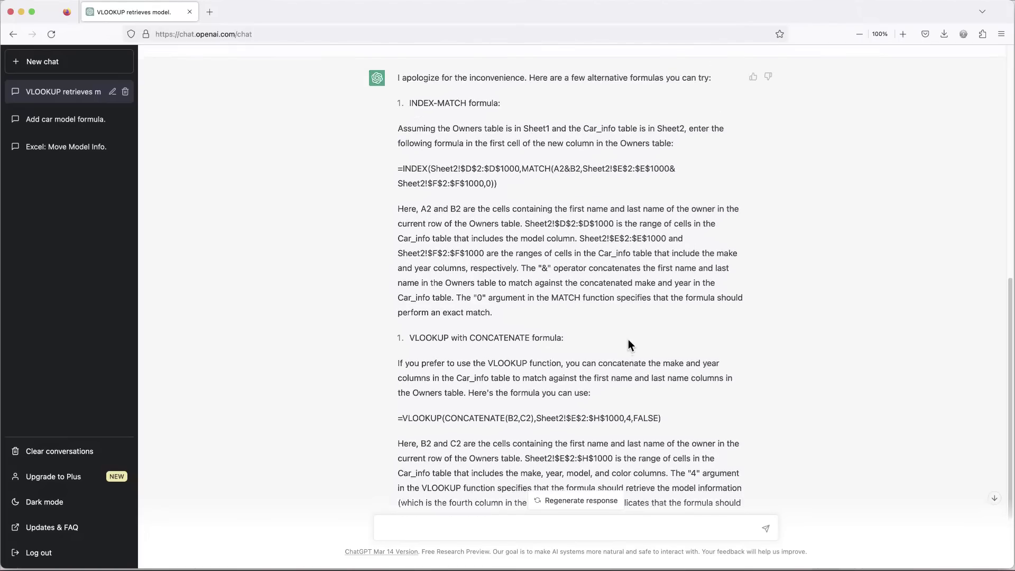
scroll(634, 335, "down", 3)
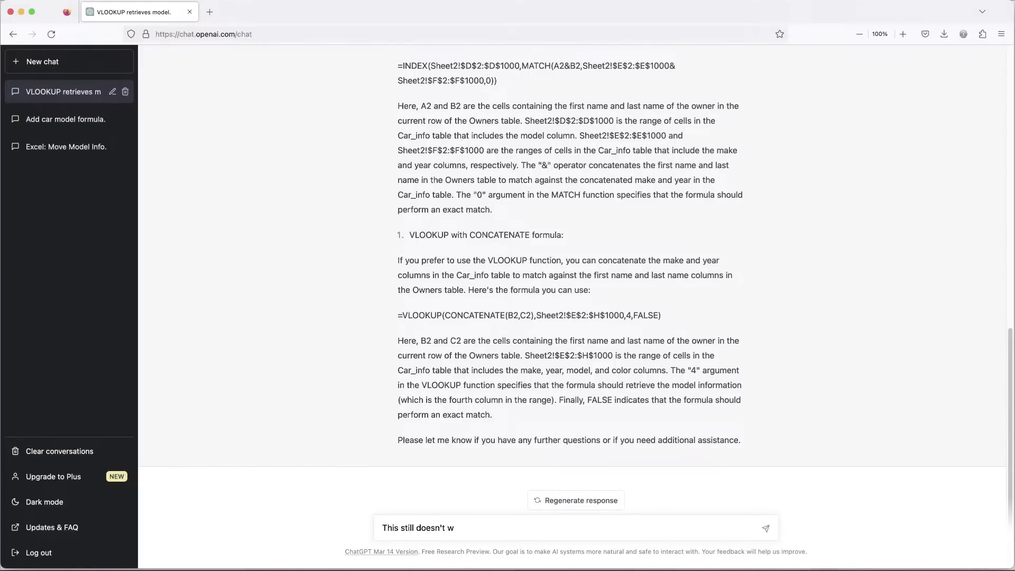
- Send "This still doesn't work. Can you try again? Sheet names are also incorrect." and stop the response before it finishes generating
type("k")
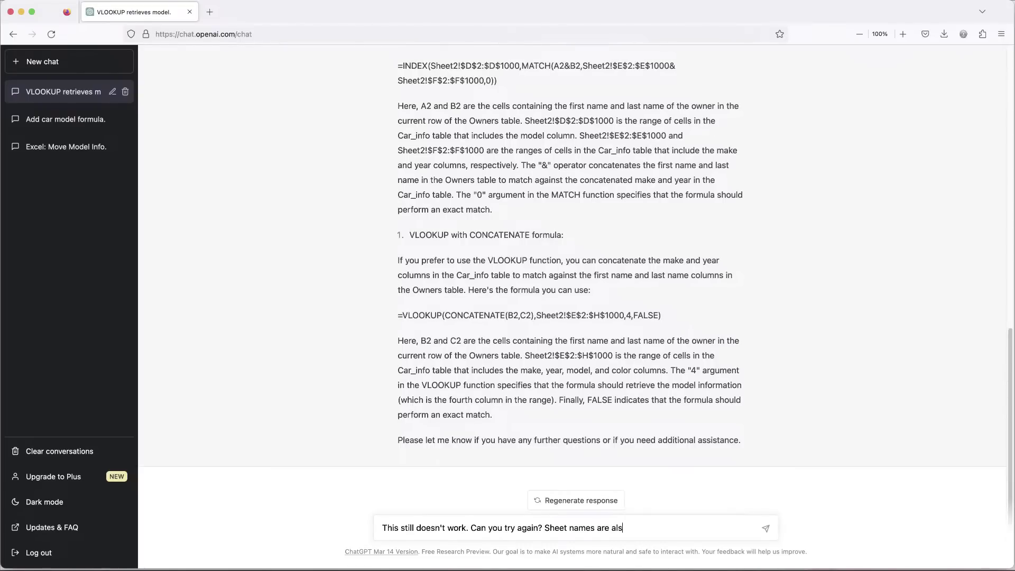
type("ncorrect.")
left_click(766, 526)
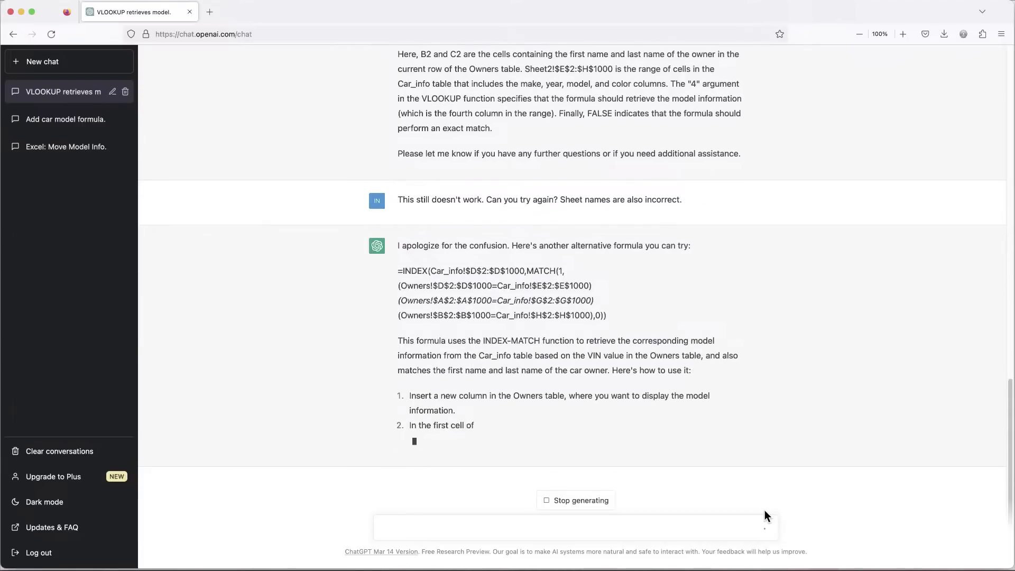
left_click(592, 502)
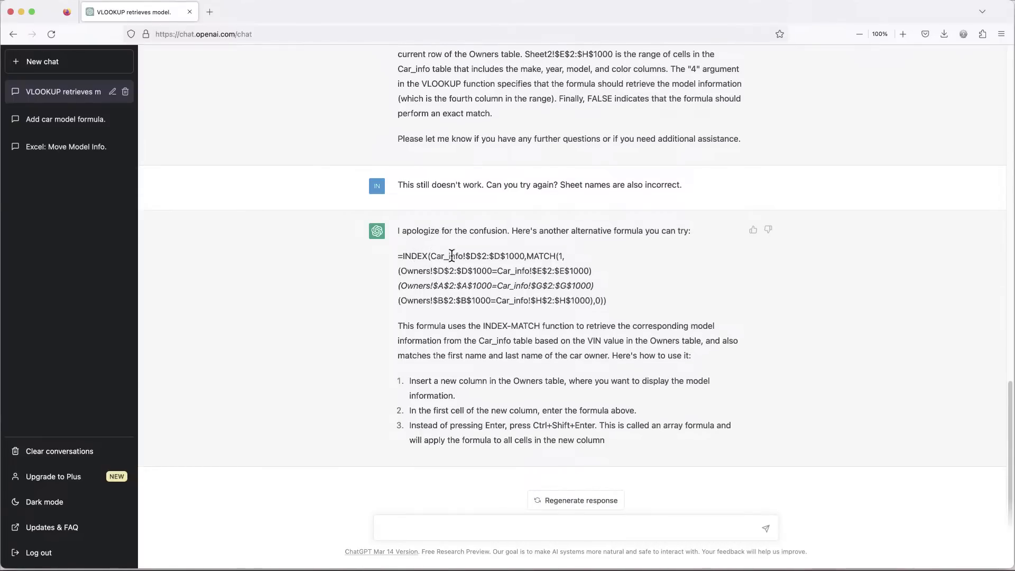
- Check the ranges in the new INDEX-MATCH formula and send the reply "I've heard you can do this with XLOOKUP."
left_click_drag(463, 257, 523, 257)
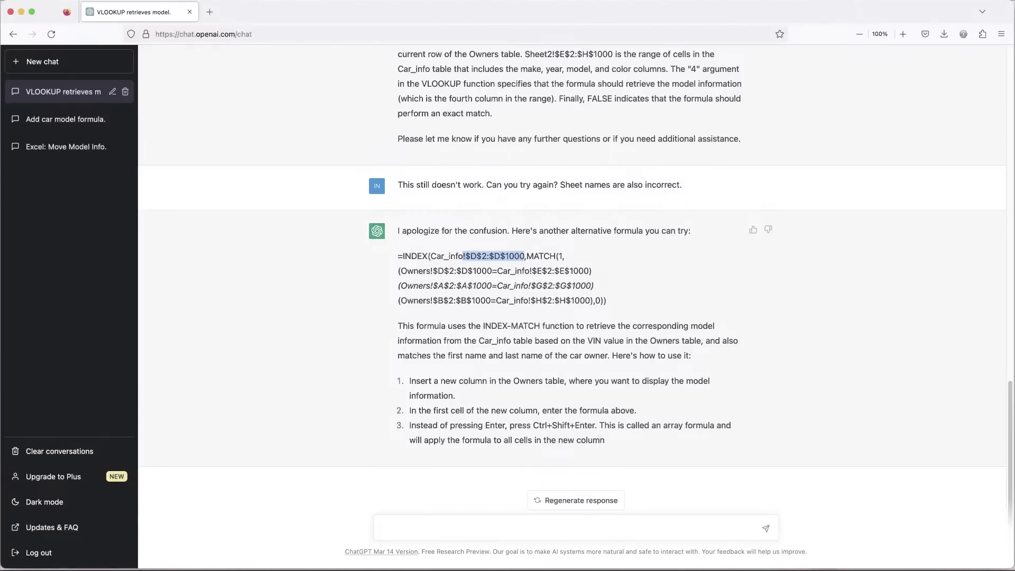
left_click(559, 257)
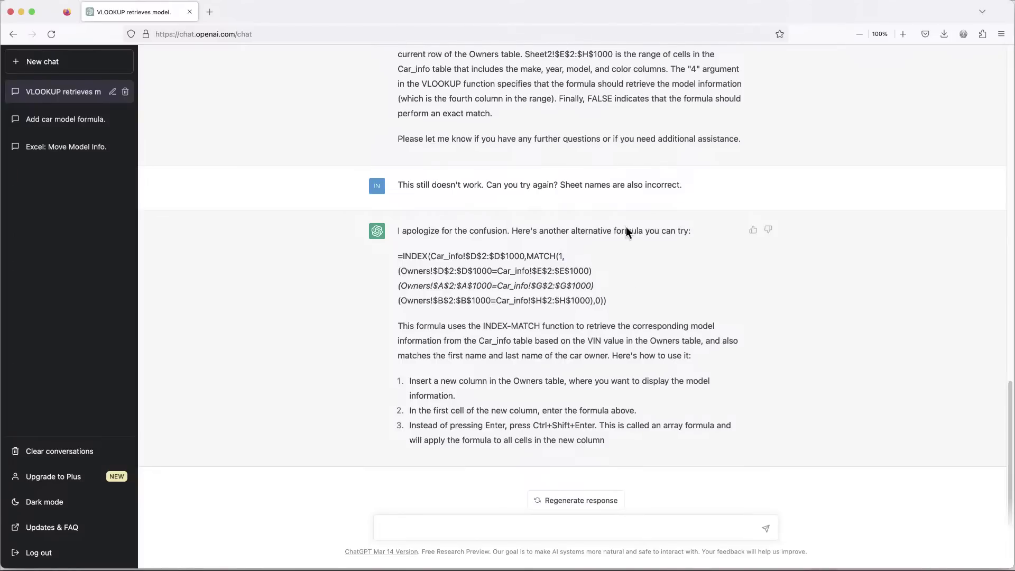
scroll(625, 229, "up", 20)
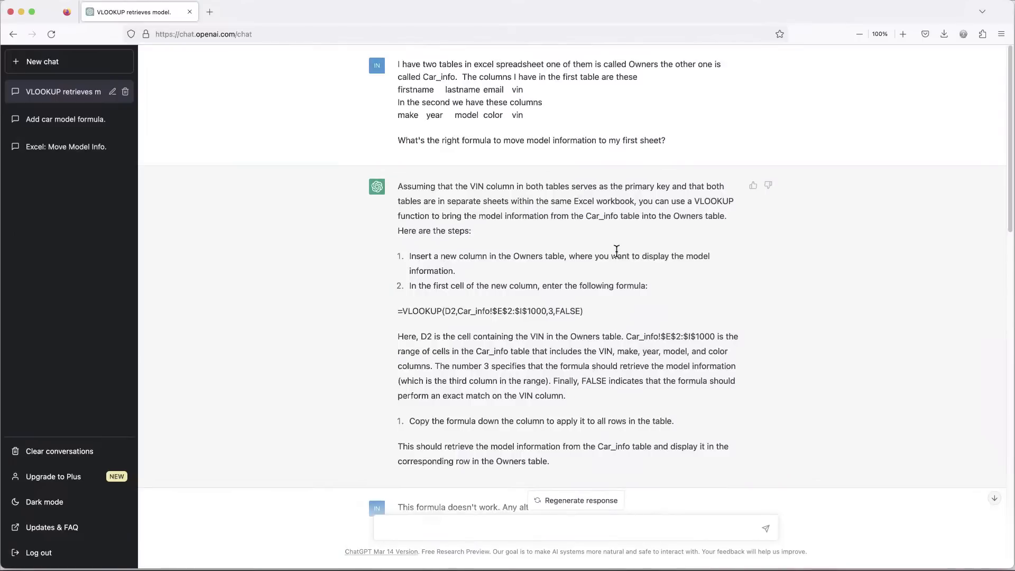
scroll(616, 252, "down", 20)
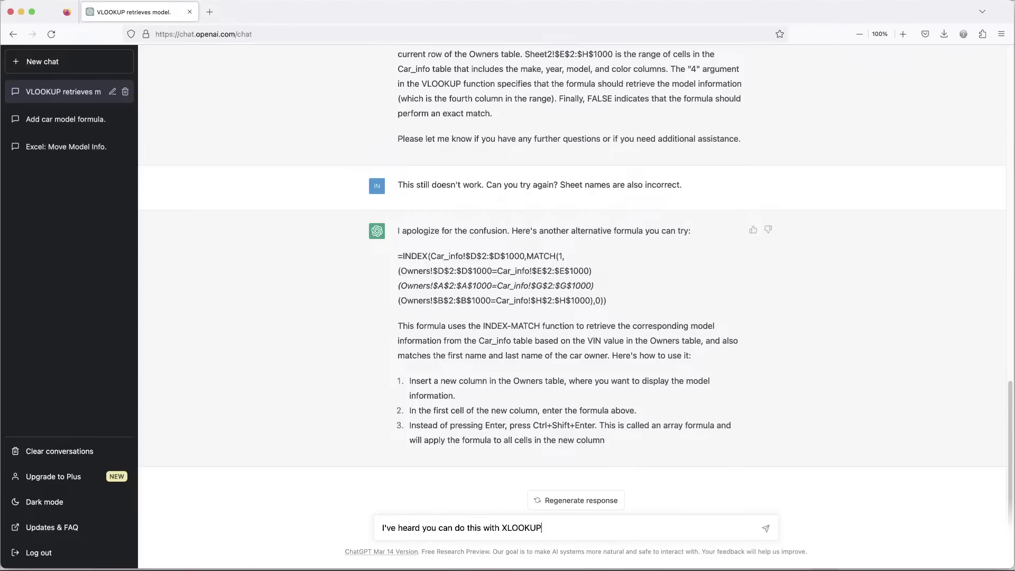
type(".")
left_click(766, 528)
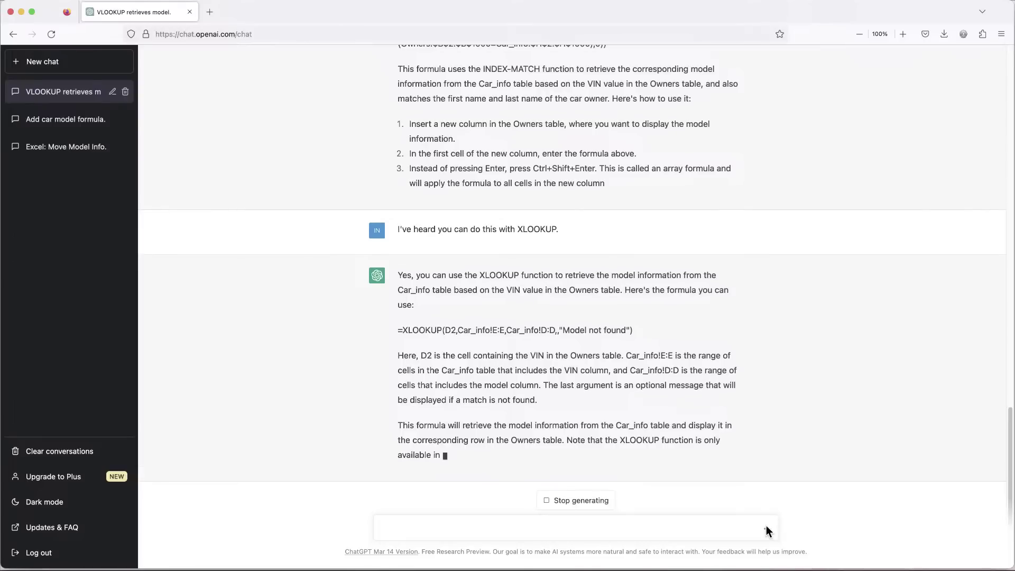
- Copy the formula =XLOOKUP(D2,Car_info!E:E,Car_info!D:D,,"Model not found") from ChatGPT's latest answer
triple_click(550, 315)
right_click(576, 318)
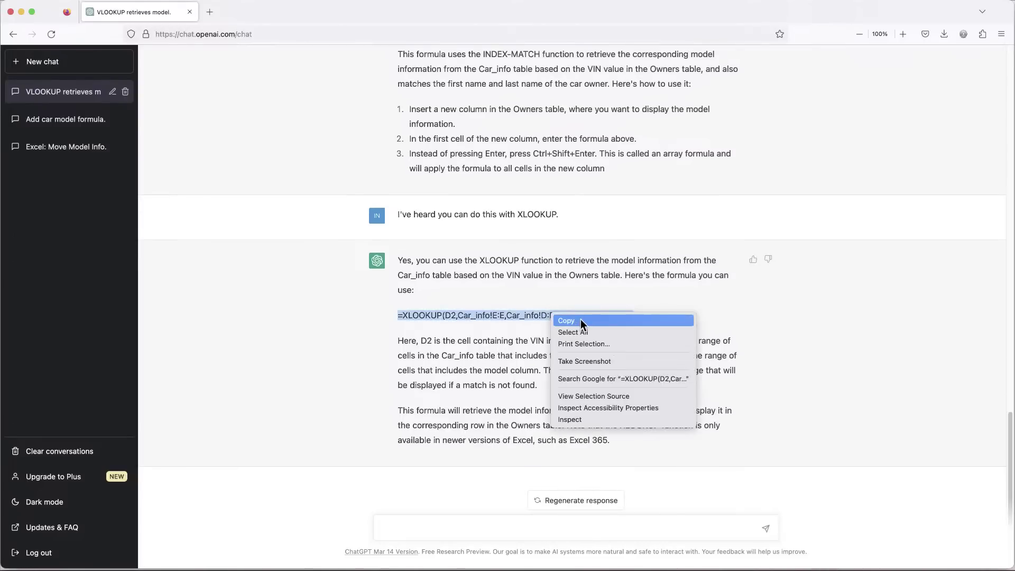
left_click(581, 323)
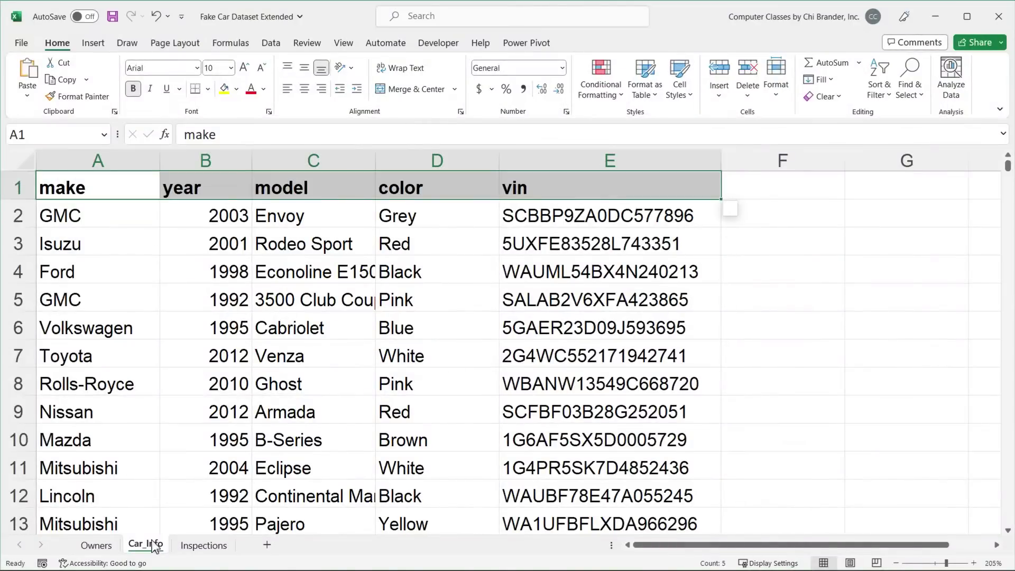
- Switch to Excel, paste the copied XLOOKUP formula into cell E2 of the Owners sheet and enter it
left_click(101, 545)
double_click(636, 196)
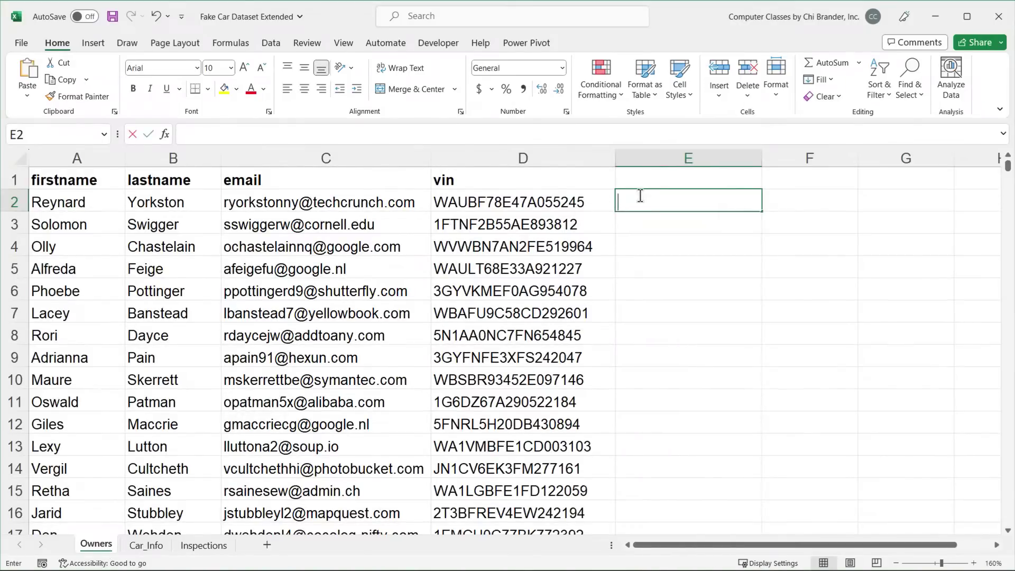
right_click(640, 195)
left_click(671, 265)
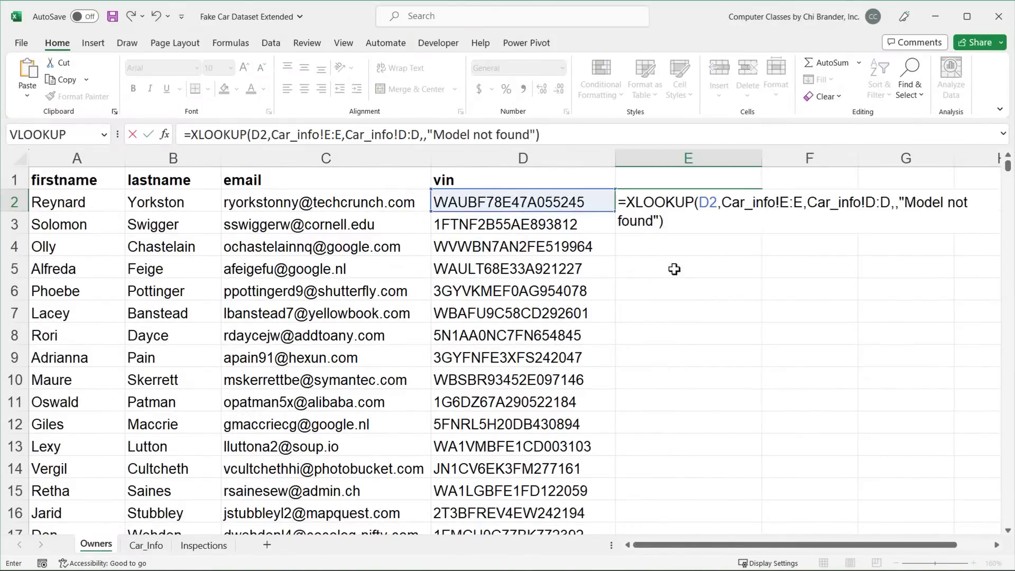
key("Return")
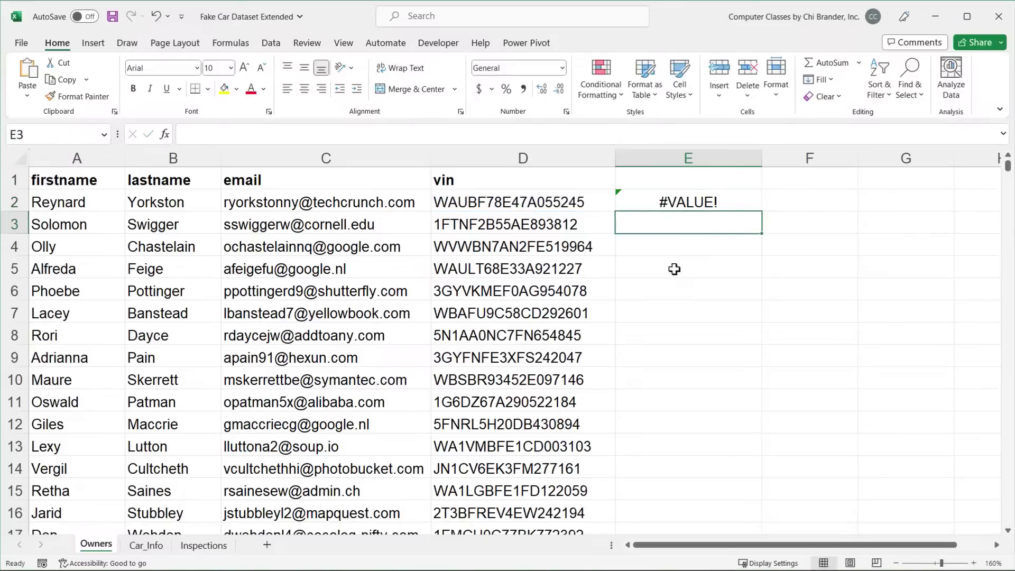
- Inspect the lookup and return ranges of the XLOOKUP formula in E2 and leave the cell without editing it
left_click(745, 201)
double_click(746, 202)
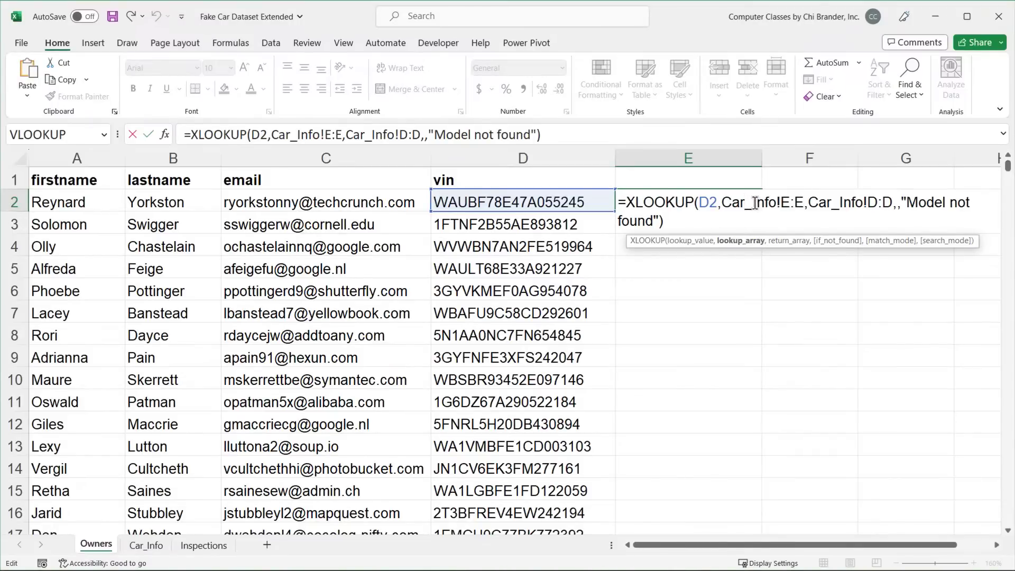
left_click_drag(753, 201, 891, 200)
key("Escape")
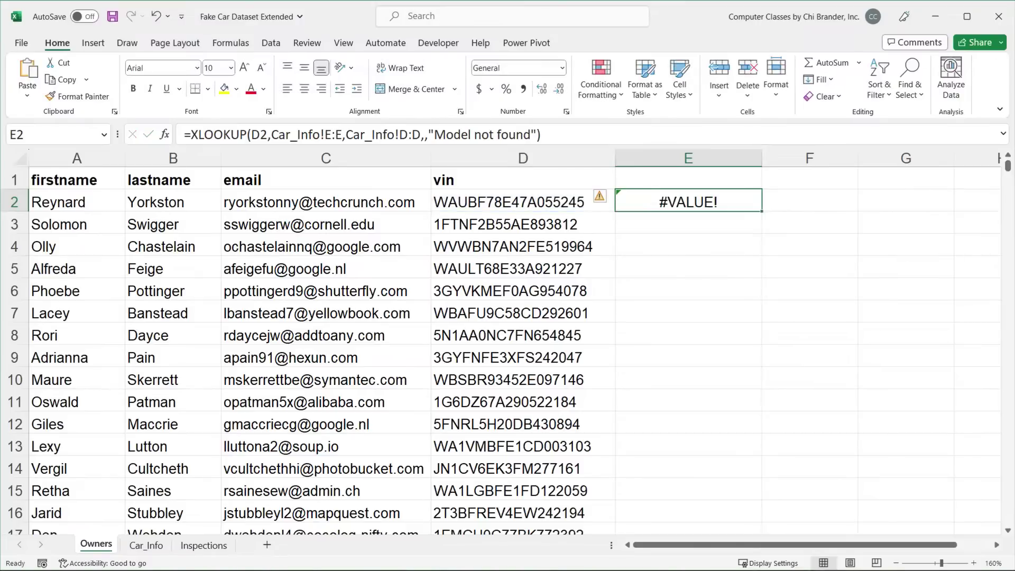
- Check on the Car_Info sheet which columns hold the vin and the model, and return to the Owners sheet
left_click(146, 545)
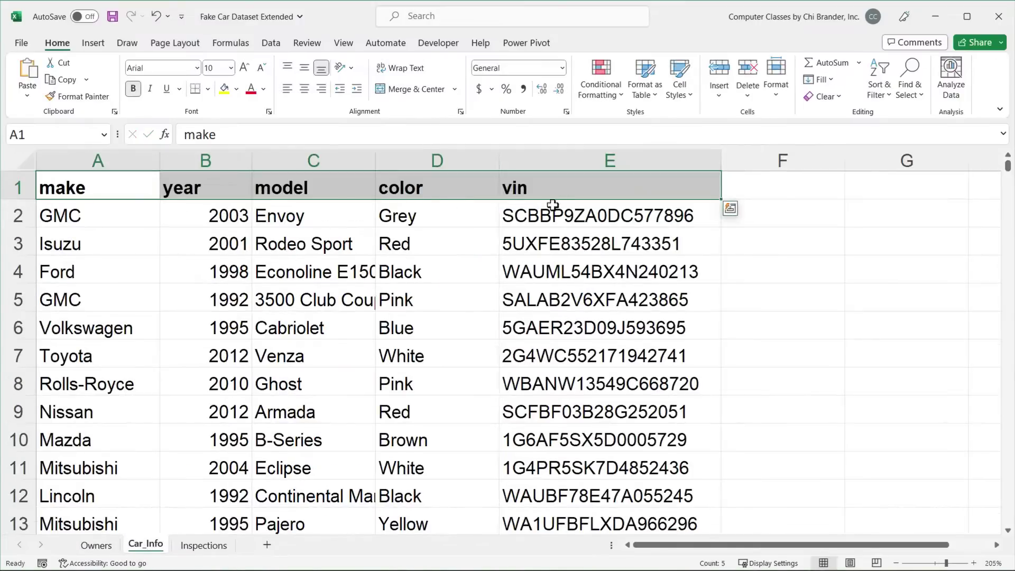
left_click(589, 161)
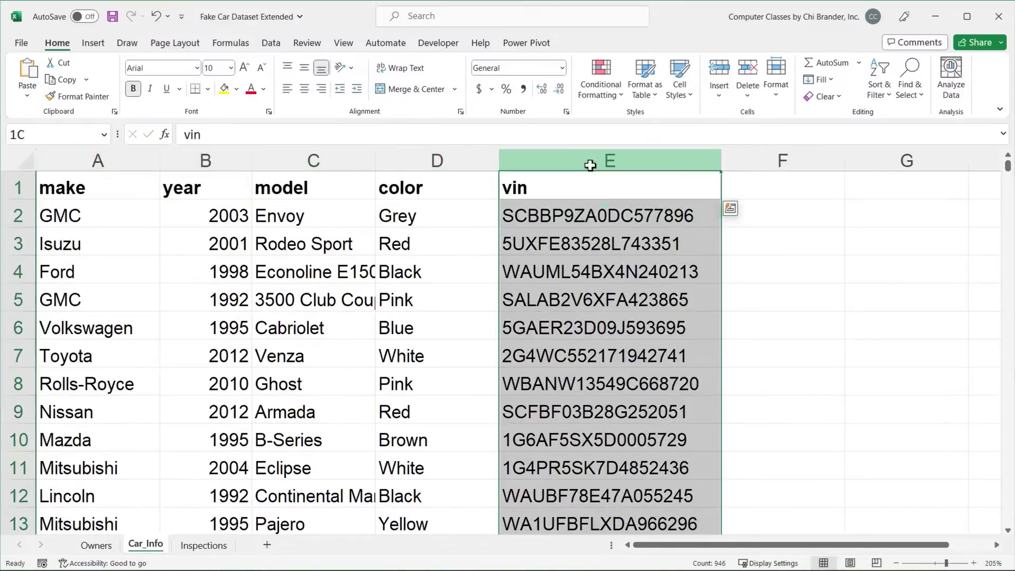
left_click(324, 159)
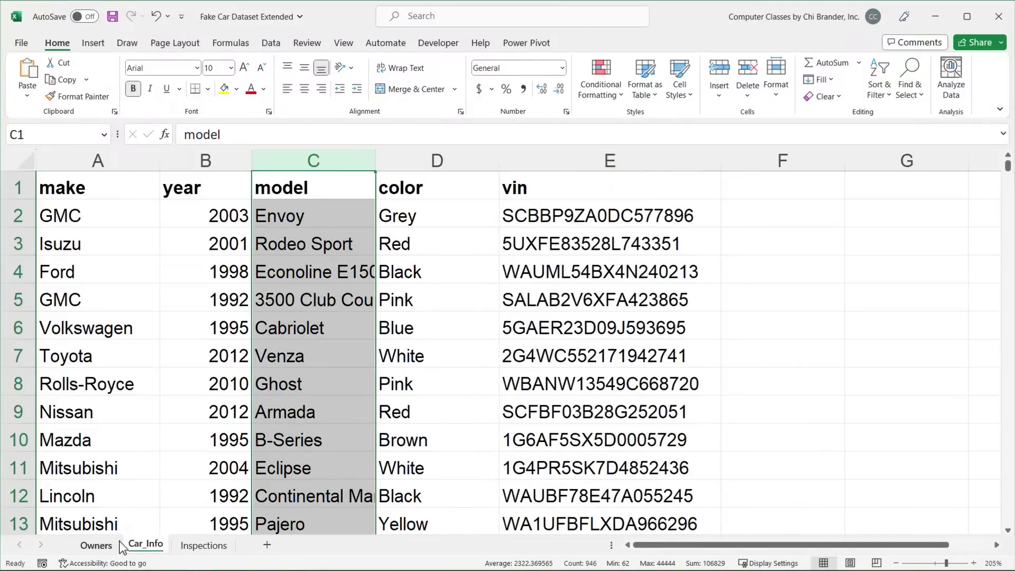
left_click(105, 549)
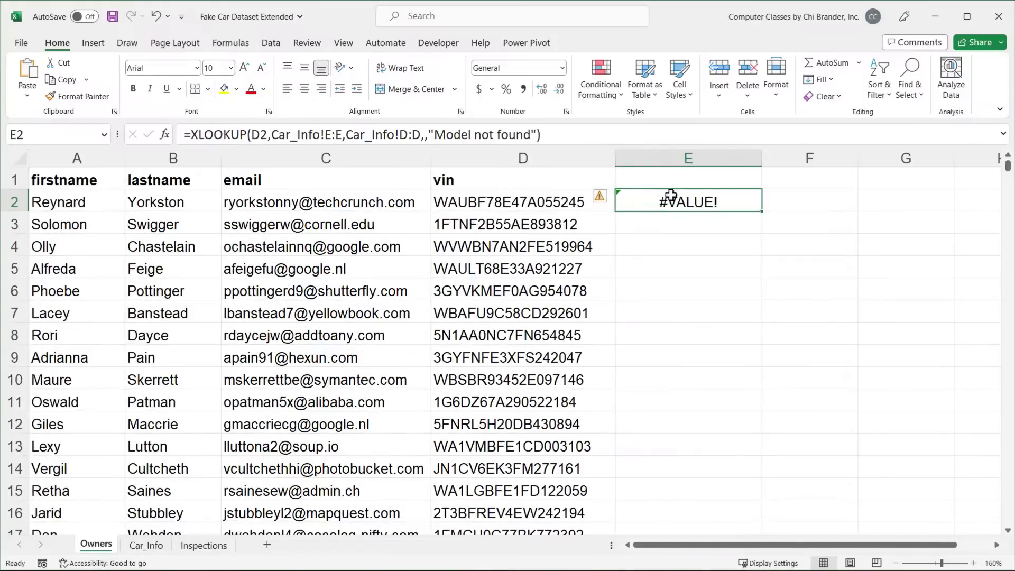
- Delete the extra comma before "Model not found" in the XLOOKUP formula in E2 and enter the corrected formula
double_click(672, 197)
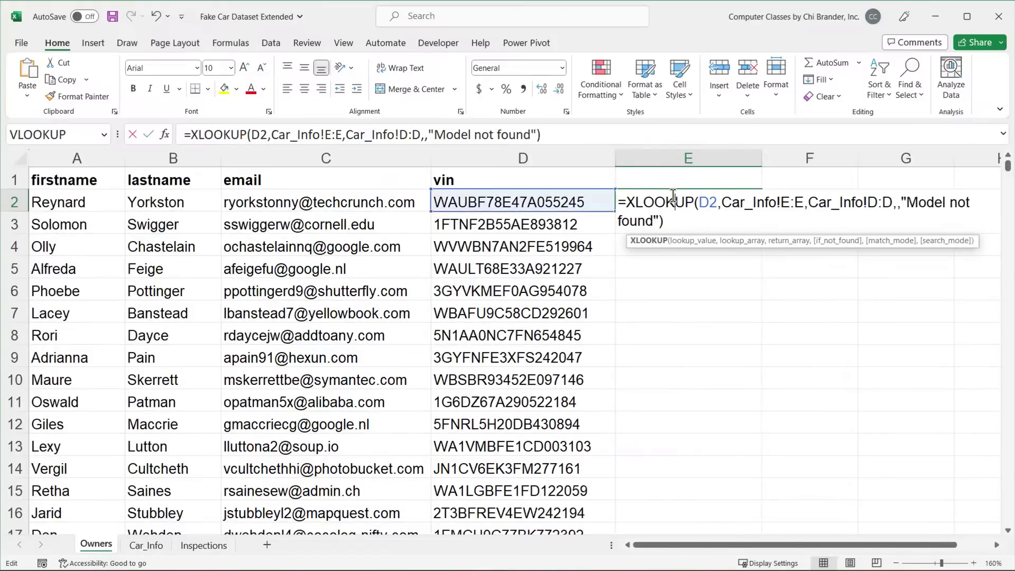
left_click(897, 204)
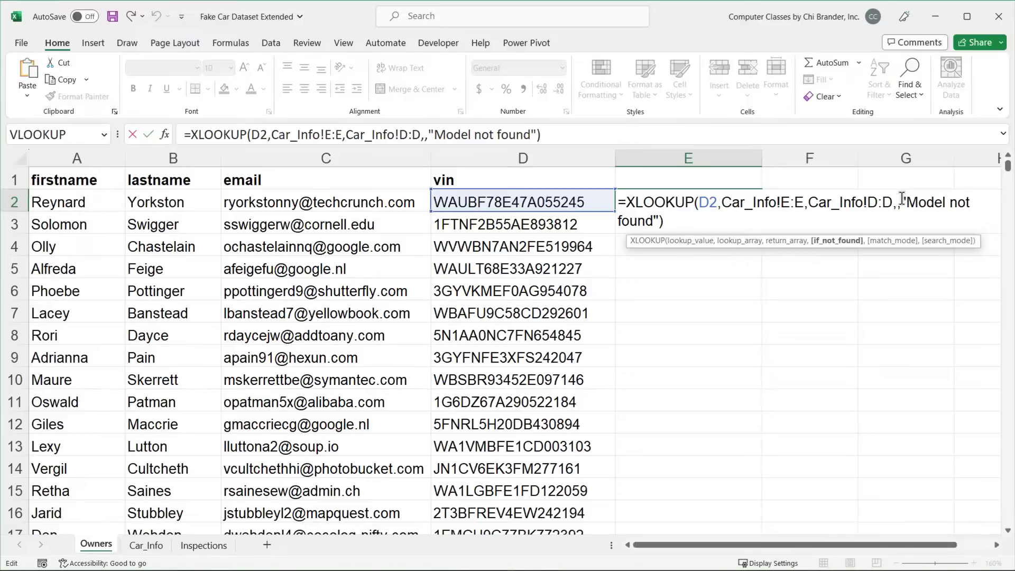
left_click_drag(901, 202, 661, 222)
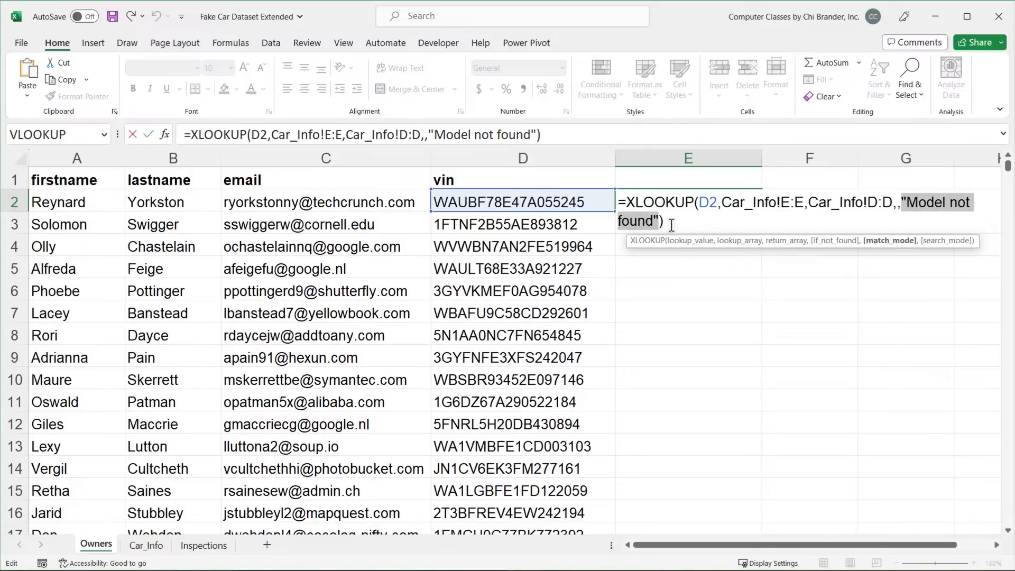
left_click(899, 203)
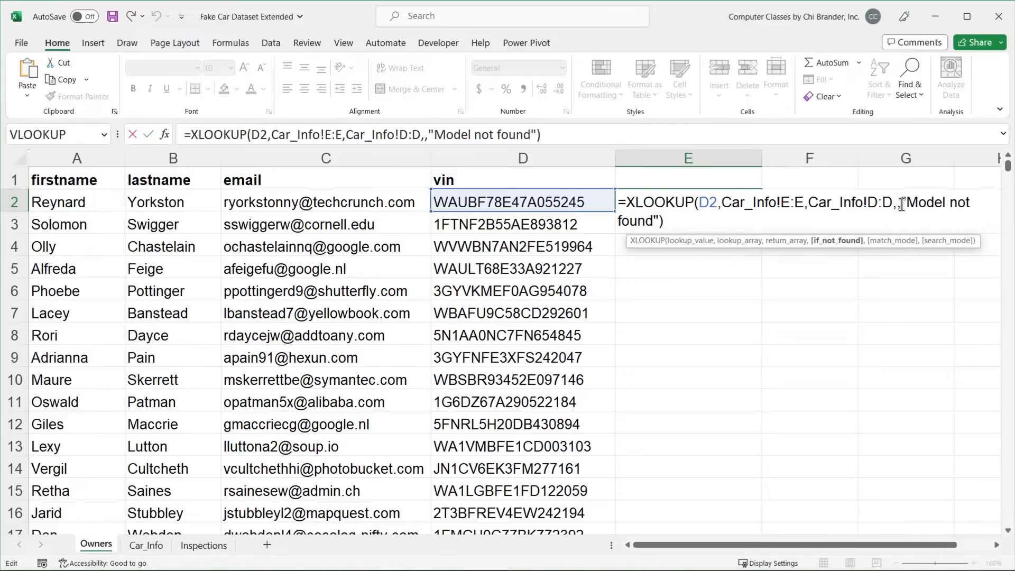
left_click_drag(905, 203, 905, 213)
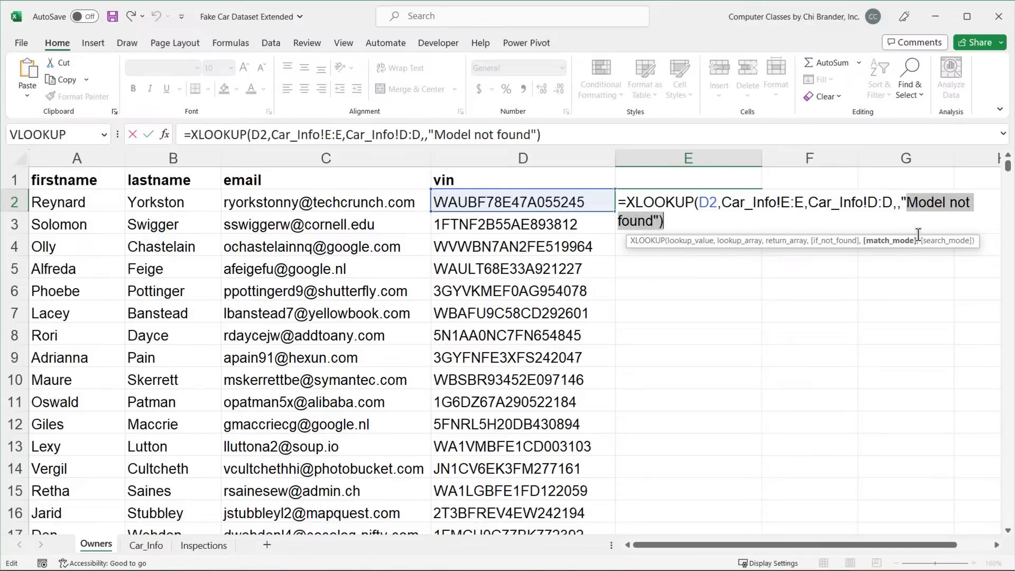
left_click(905, 211)
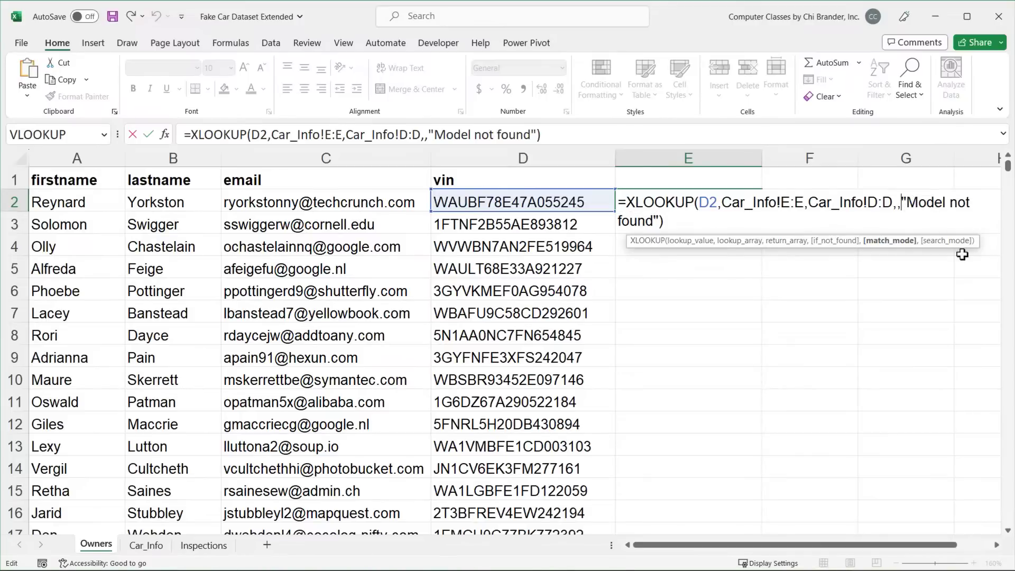
key("BackSpace")
key("Return")
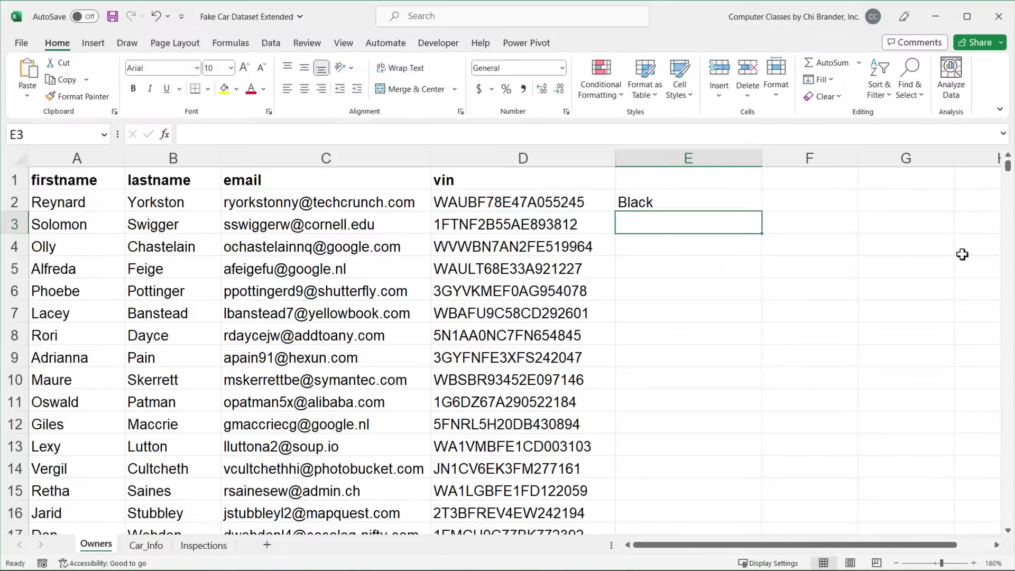
- Fill the XLOOKUP formula from E2 down column E and undo the fill
left_click(744, 200)
double_click(757, 211)
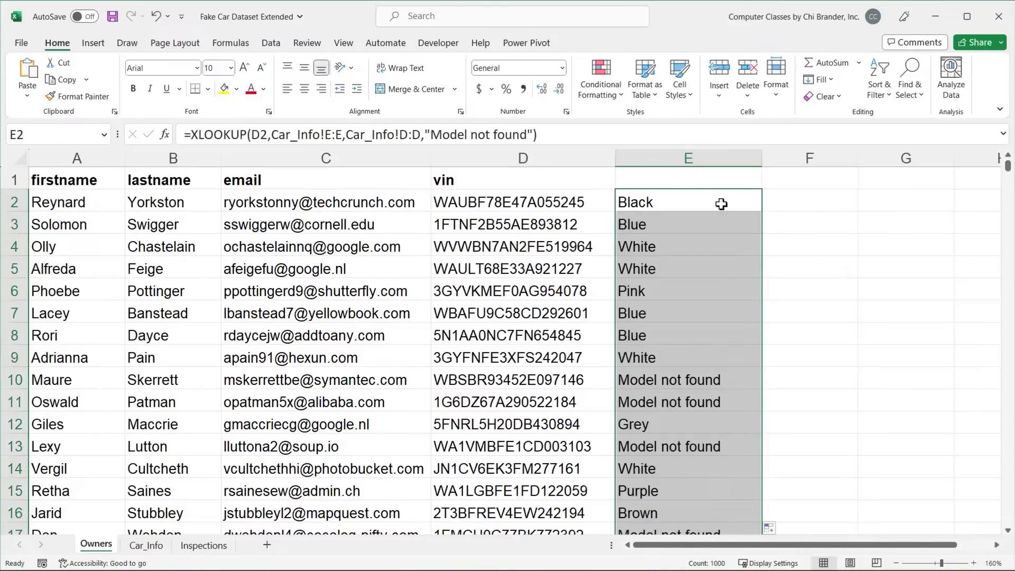
key("ctrl+z")
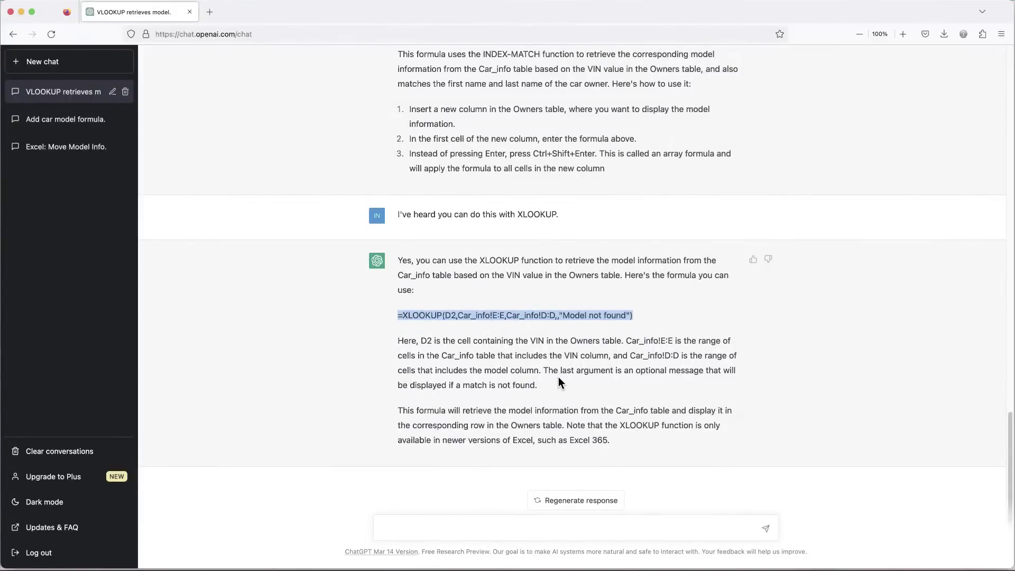
- Switch to ChatGPT and send the message "This formula gave me an error"
left_click(559, 374)
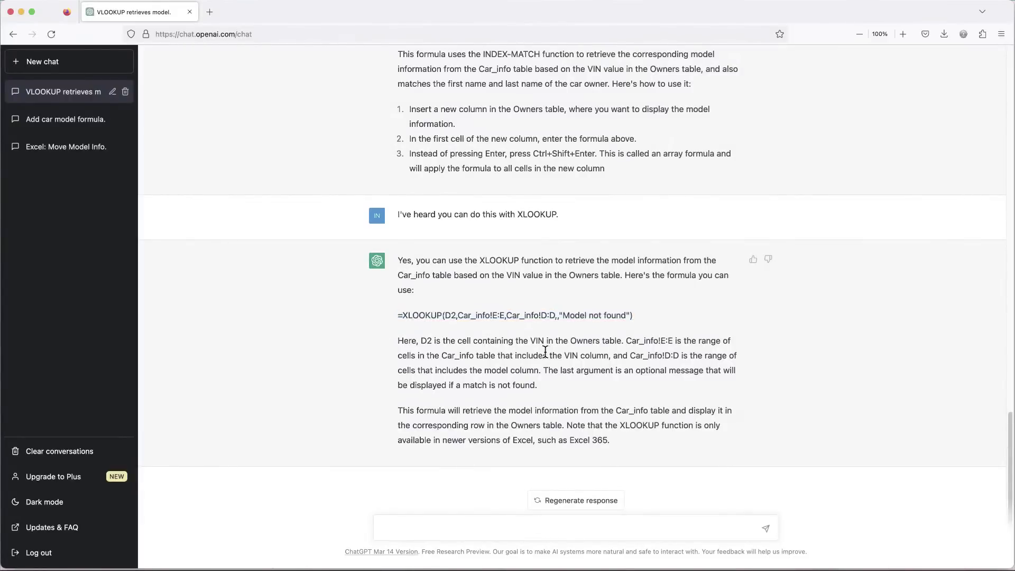
left_click(482, 524)
type("This formula")
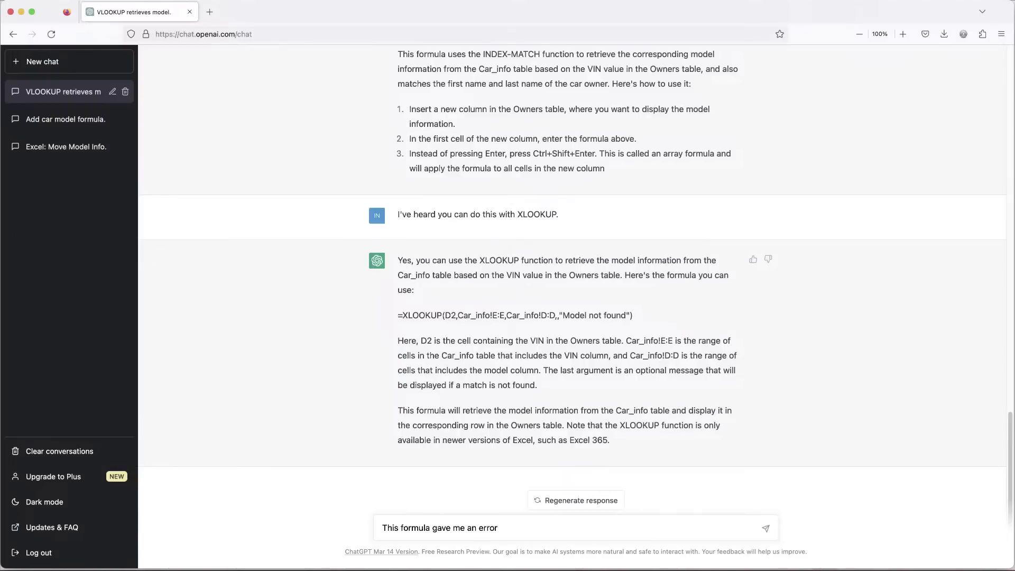
type(" gave me an error")
left_click(767, 526)
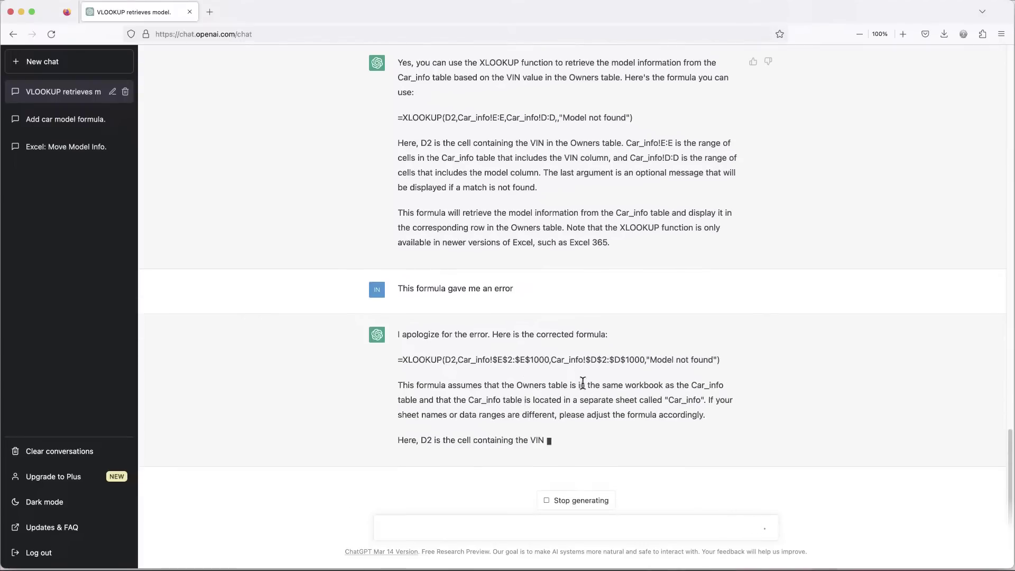
- Stop the reply and copy its formula =XLOOKUP(D2,Car_info!$E$2:$E$1000,Car_info!$D$2:$D$1000,"Model not found")
left_click(588, 505)
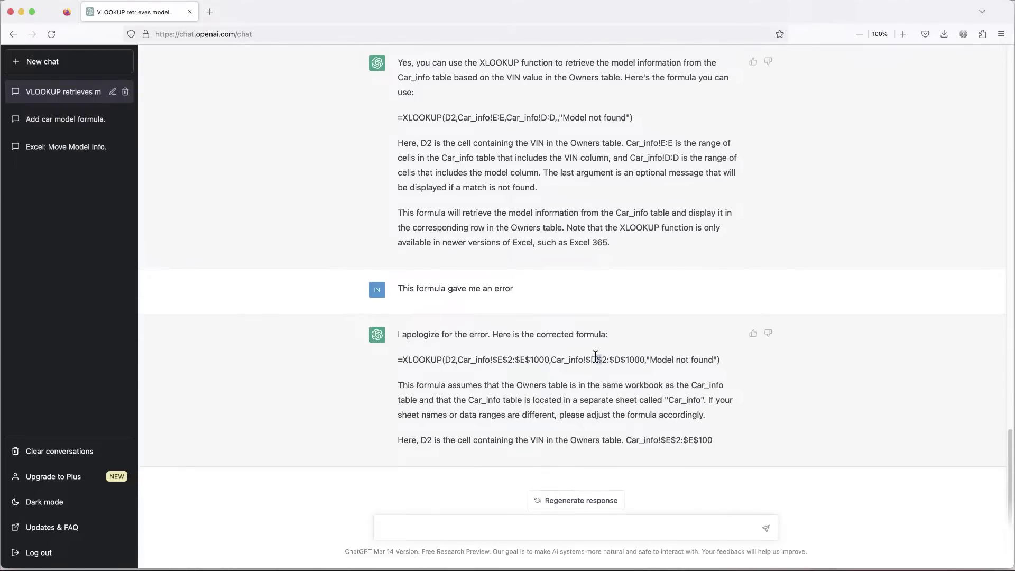
triple_click(595, 356)
right_click(595, 357)
left_click(620, 366)
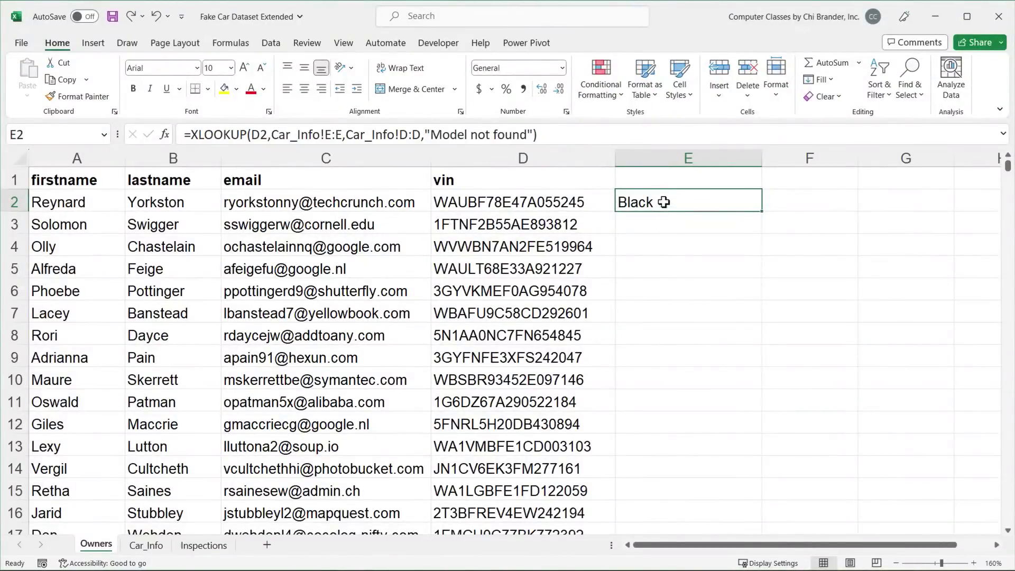
- Switch to Excel, replace the formula in Owners cell E2 with the copied XLOOKUP formula and fill it down column E
double_click(640, 203)
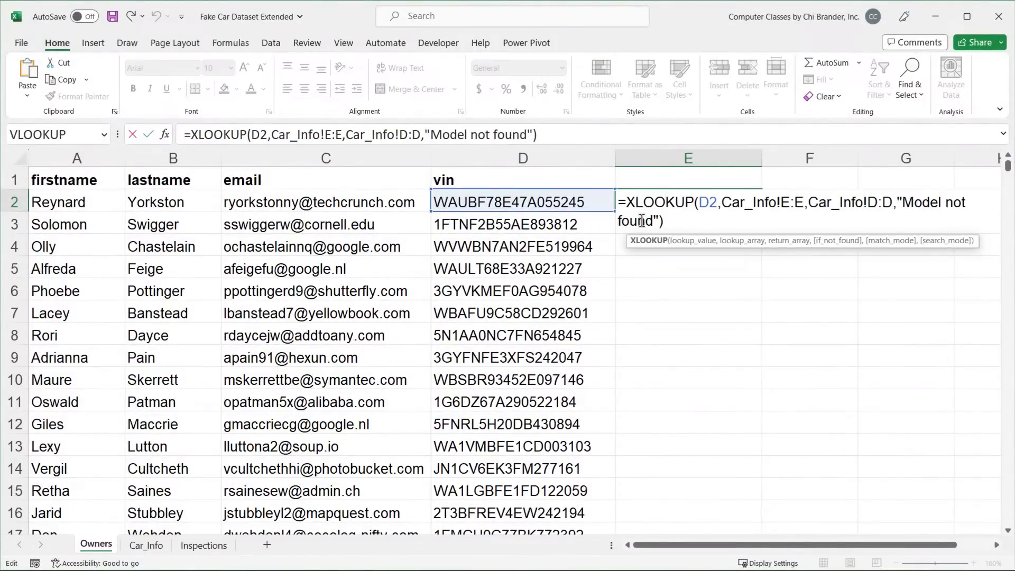
left_click_drag(665, 221, 602, 197)
key("Delete")
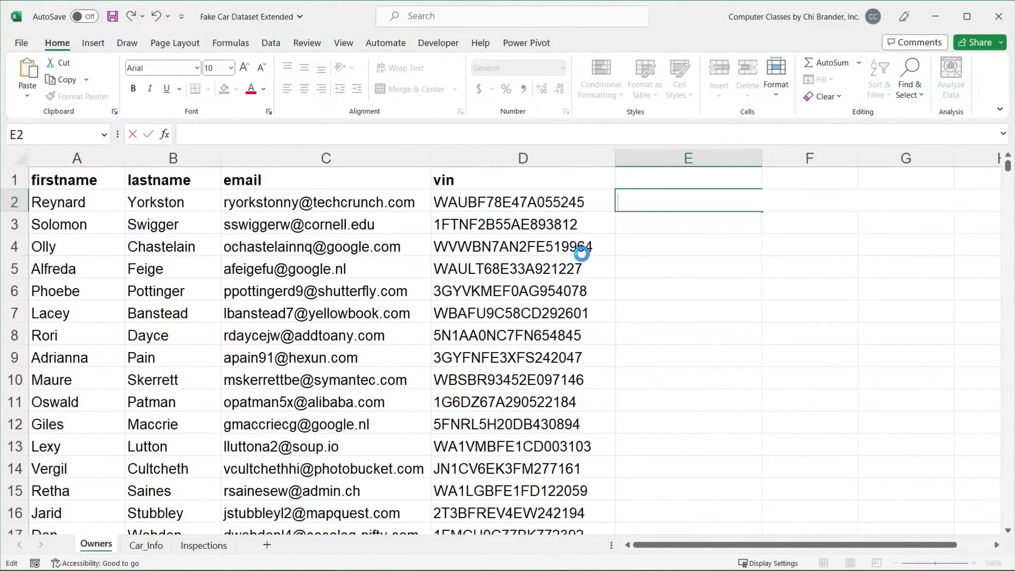
key("ctrl+v")
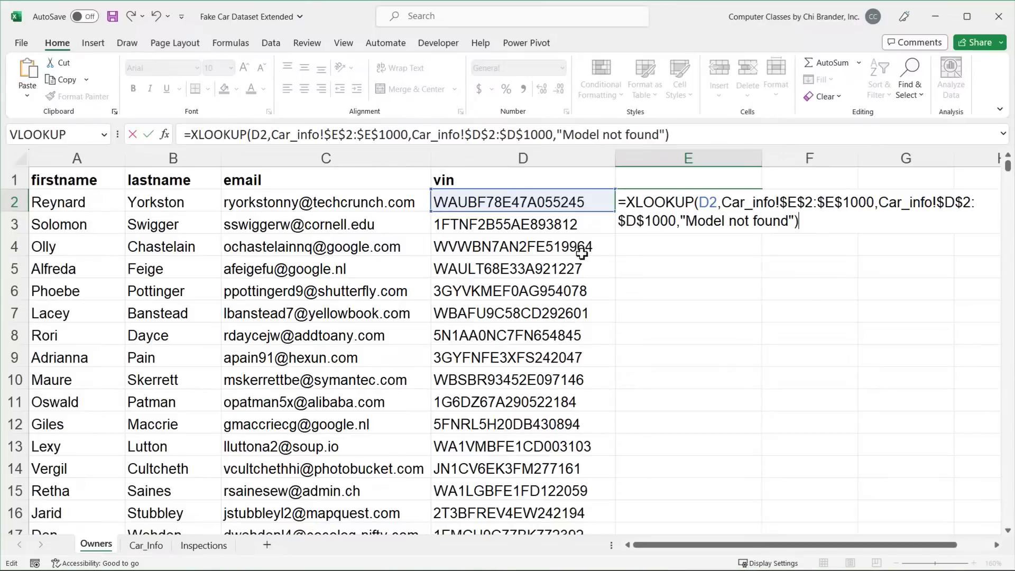
key("Return")
left_click(683, 200)
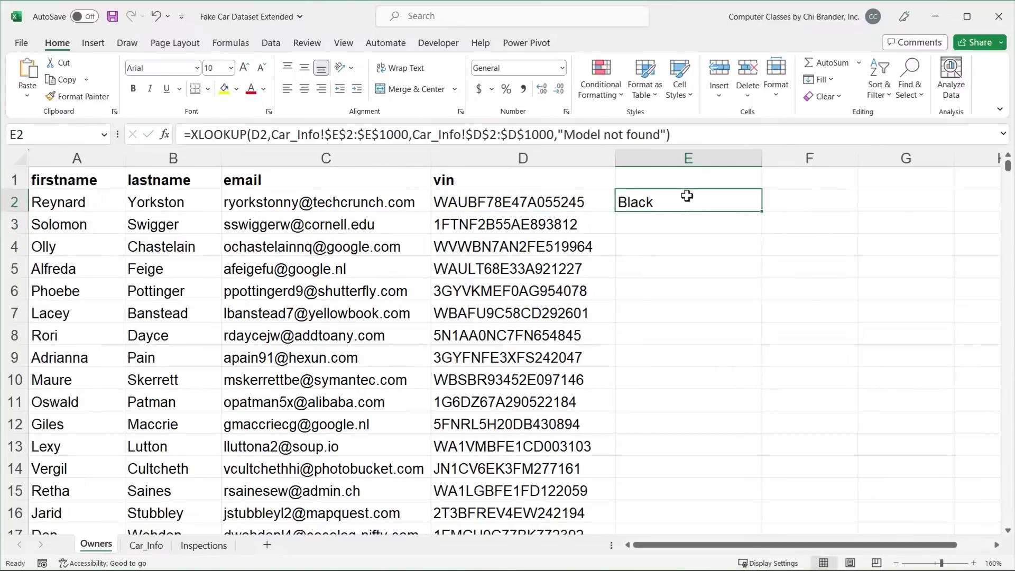
double_click(763, 211)
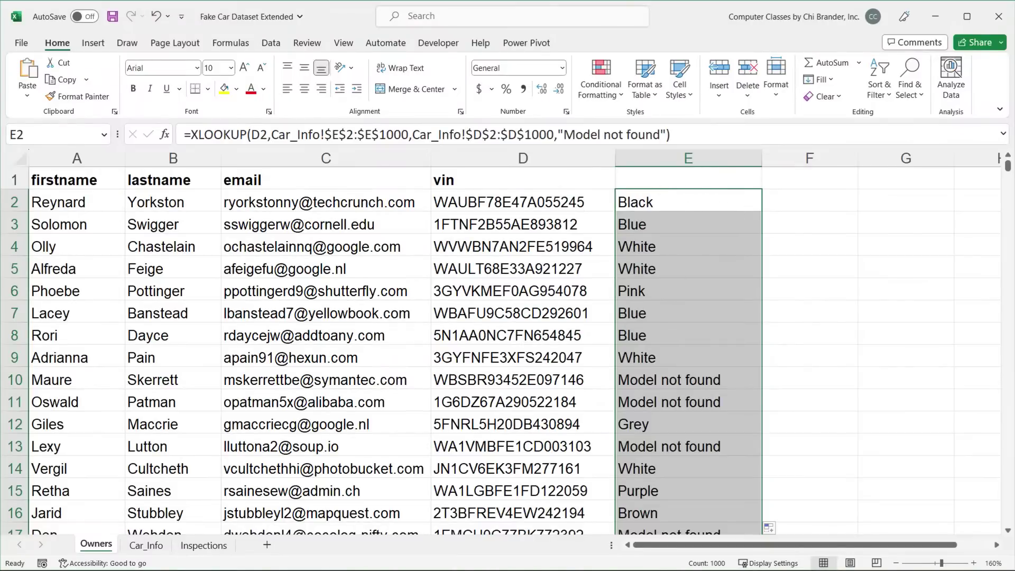
- Look at the Car_Info sheet, switch to ChatGPT and send "This gave me the color but I wanted the model"
left_click(146, 545)
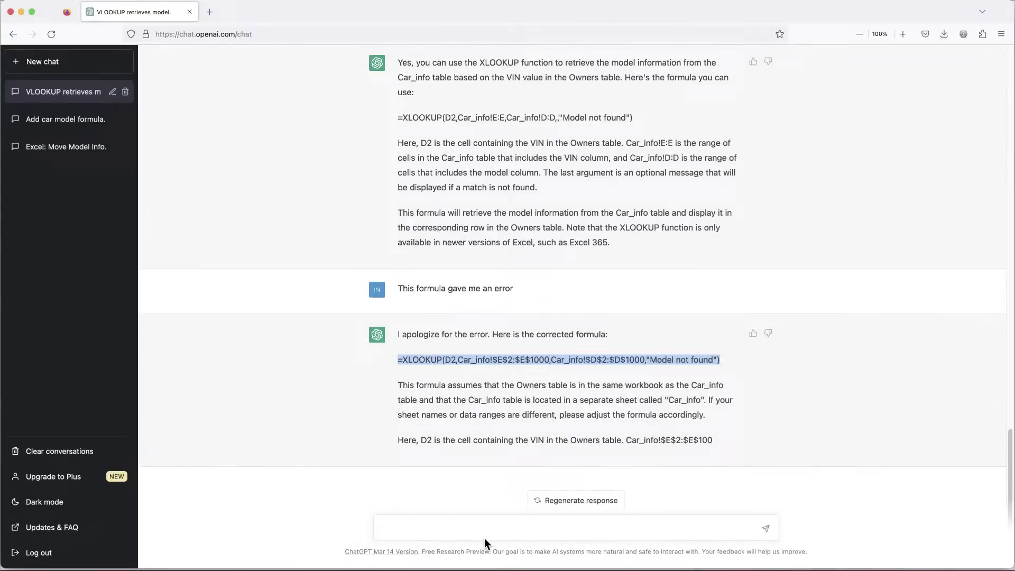
left_click(485, 529)
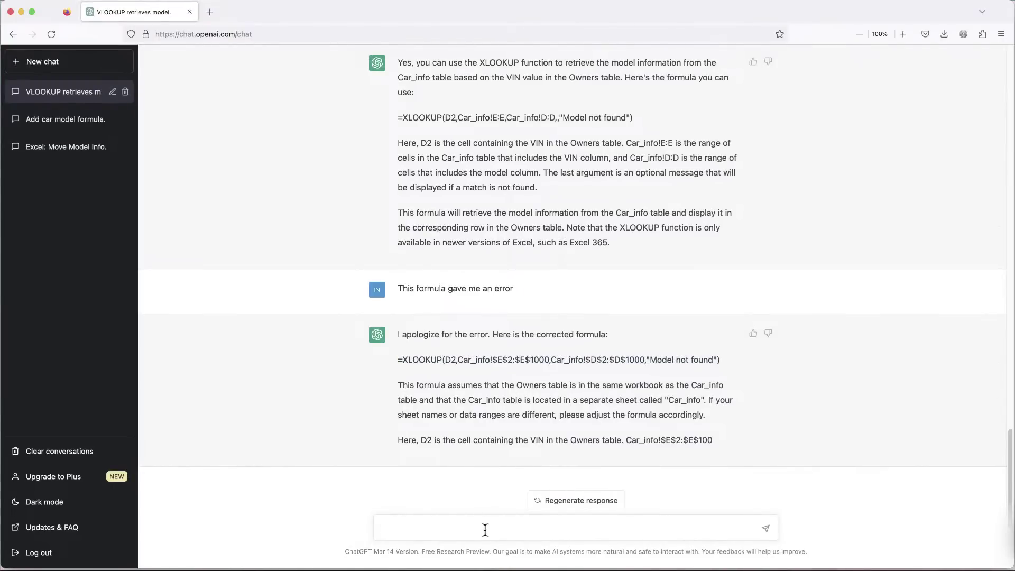
type("This gave me the color")
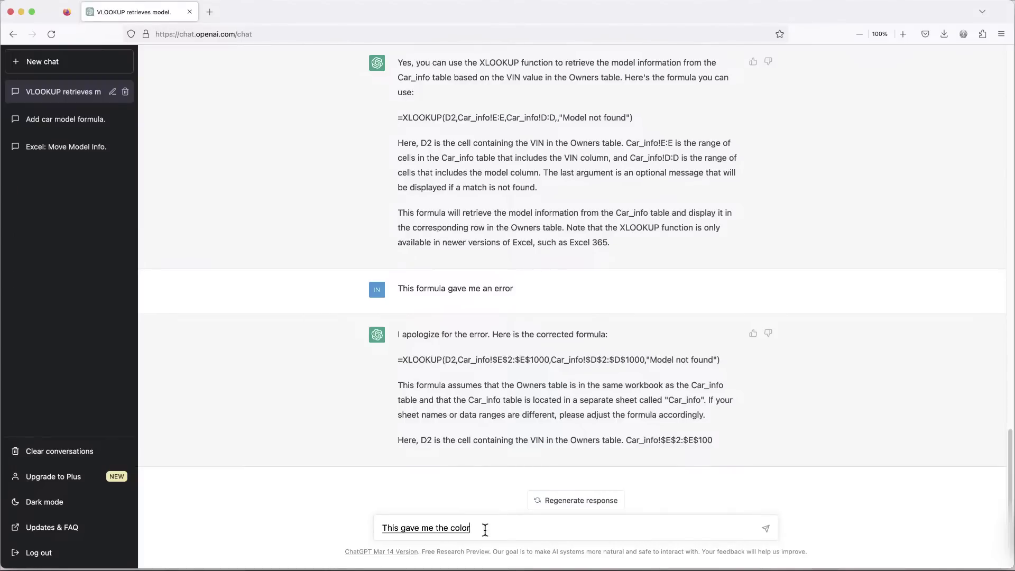
type(" but I wanted to model")
left_click(762, 531)
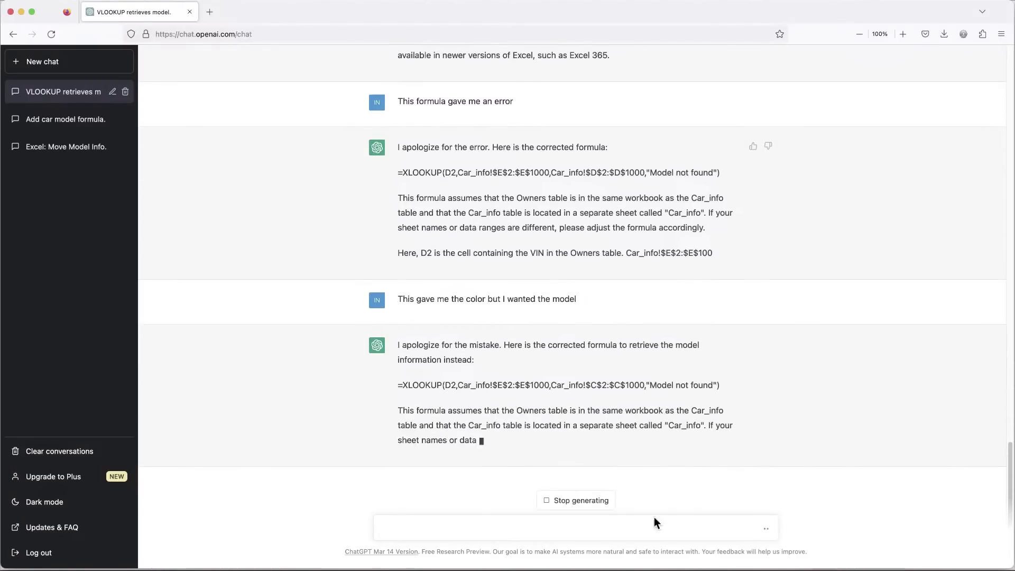
- Stop the reply and copy its formula =XLOOKUP(D2,Car_info!$E$2:$E$1000,Car_info!$C$2:$C$1000,"Model not found")
left_click(574, 508)
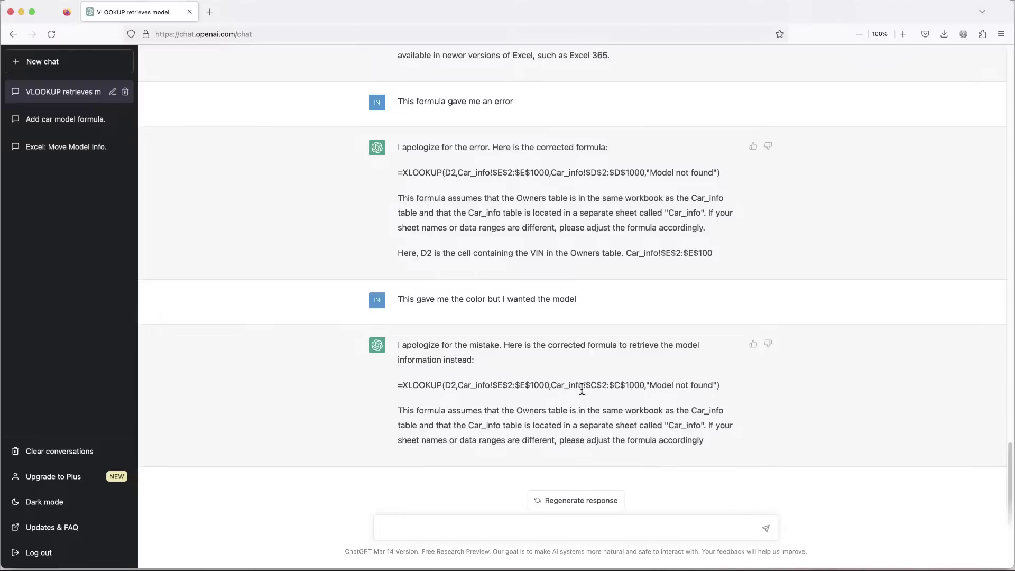
triple_click(581, 389)
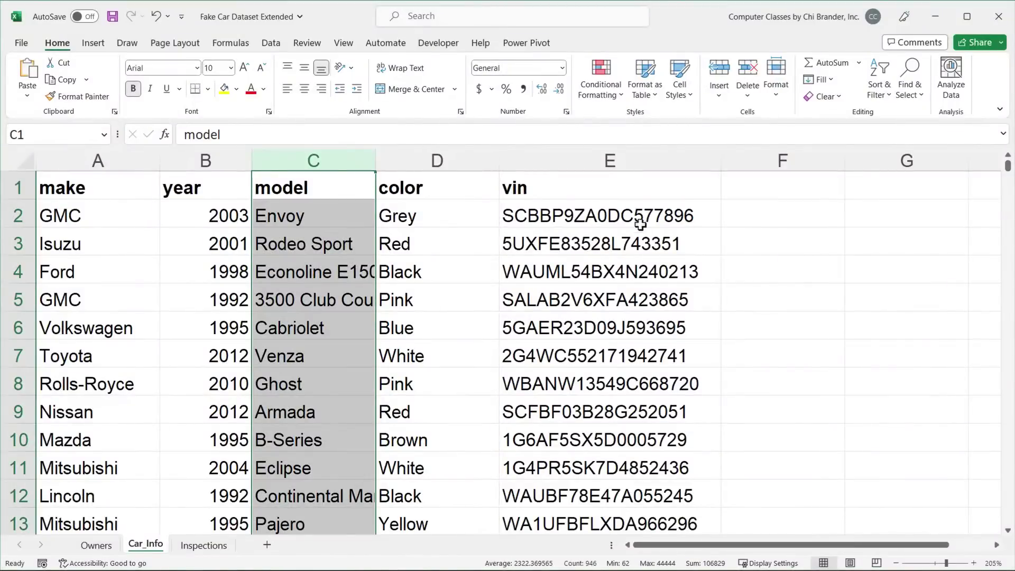
- Switch to Excel, replace the formula in Owners cell E2 with =XLOOKUP(D2,Car_Info!$E$2:$E$1000,Car_Info!$C$2:$C$1000,"Model not found") and fill it down column E
left_click(621, 227)
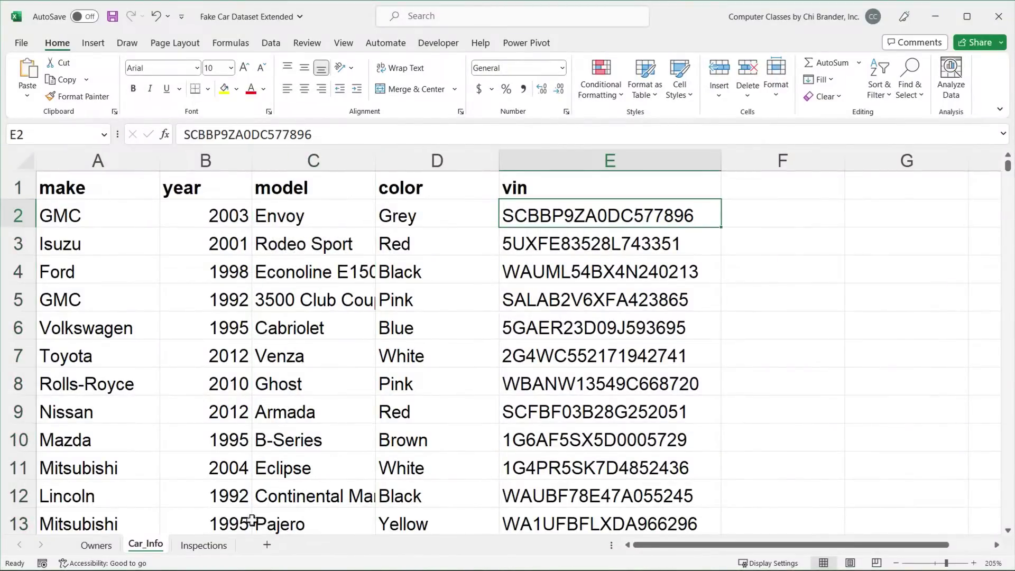
left_click(105, 548)
left_click(674, 201)
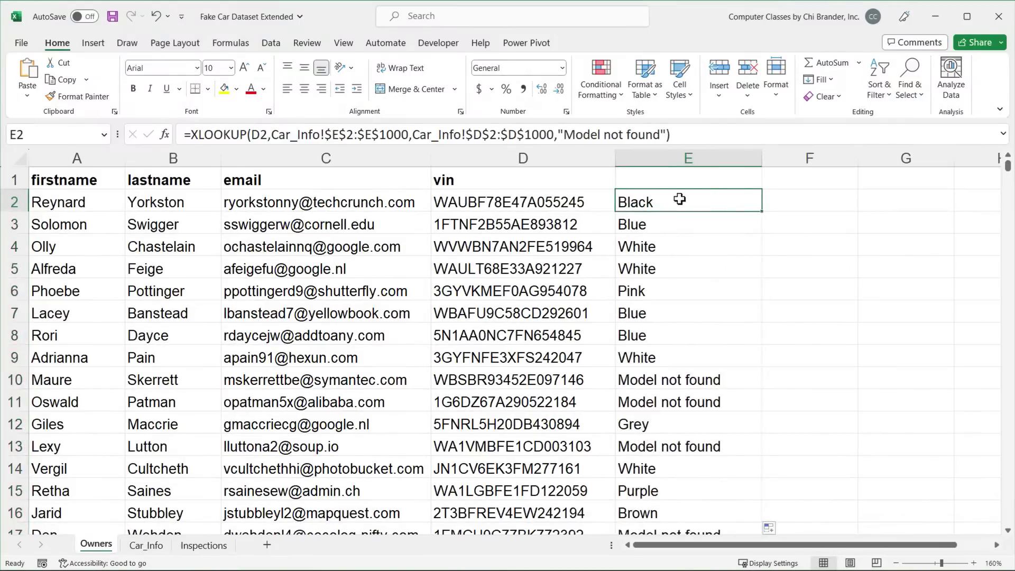
double_click(712, 205)
left_click_drag(827, 222, 600, 172)
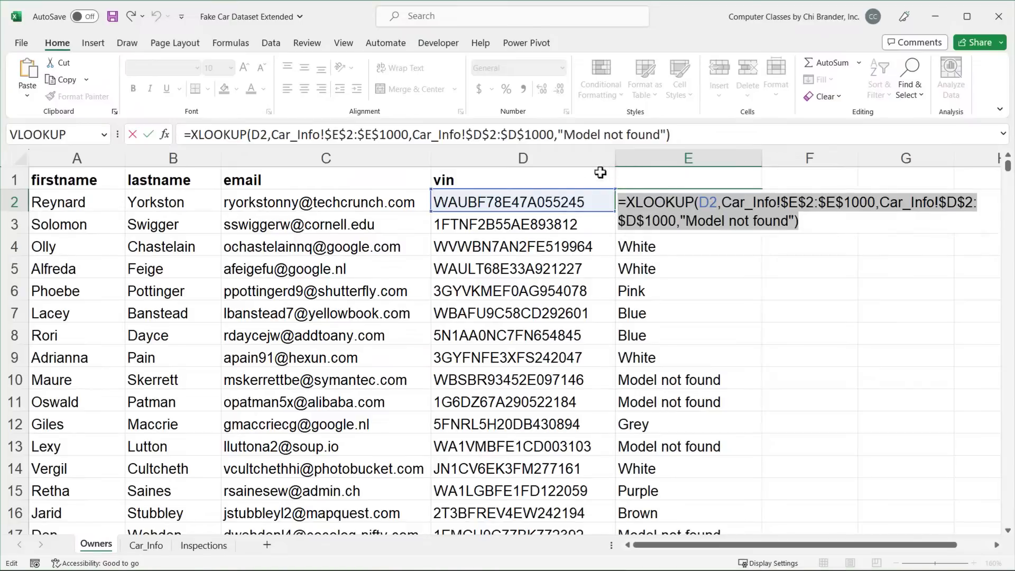
key("Delete")
type("=XLOOKUP(D2,Car_Info!$E$2:$E$1000,Car_Info!$C$2:$C$1000,\"Model not found\")")
key("Return")
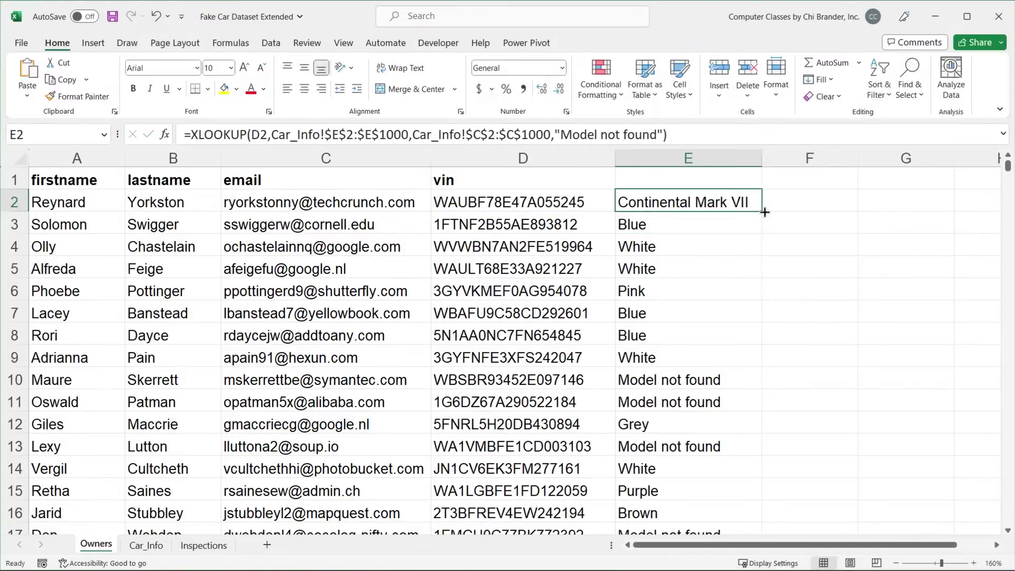
double_click(762, 210)
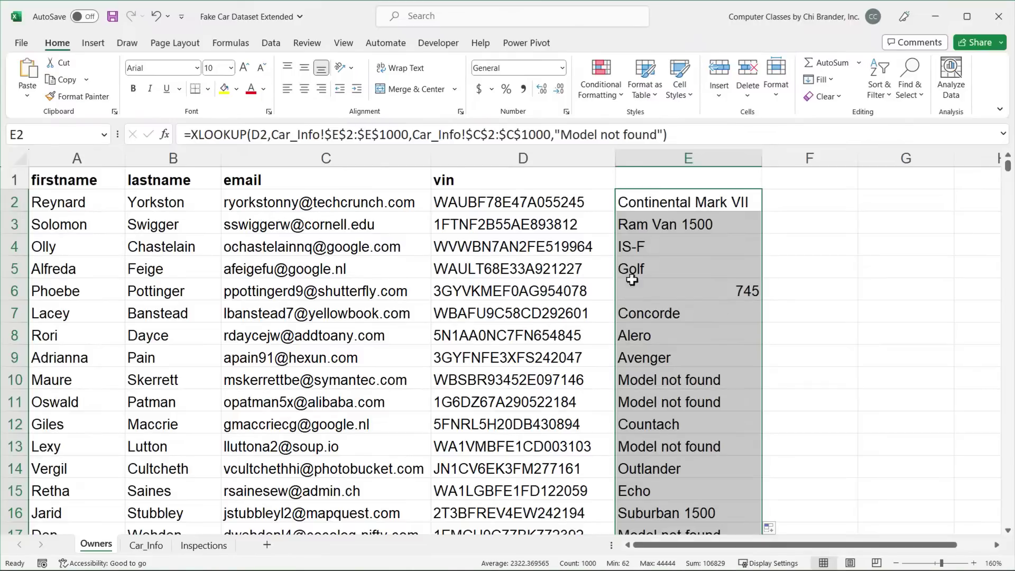
left_click_drag(671, 391, 703, 395)
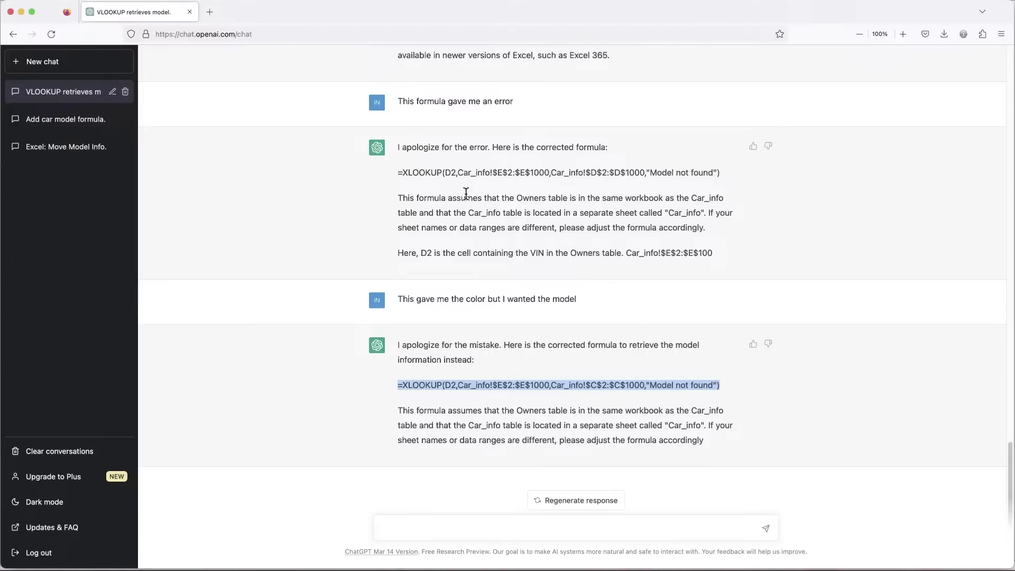
- Review the corrected XLOOKUP formula in the latest ChatGPT reply
double_click(415, 384)
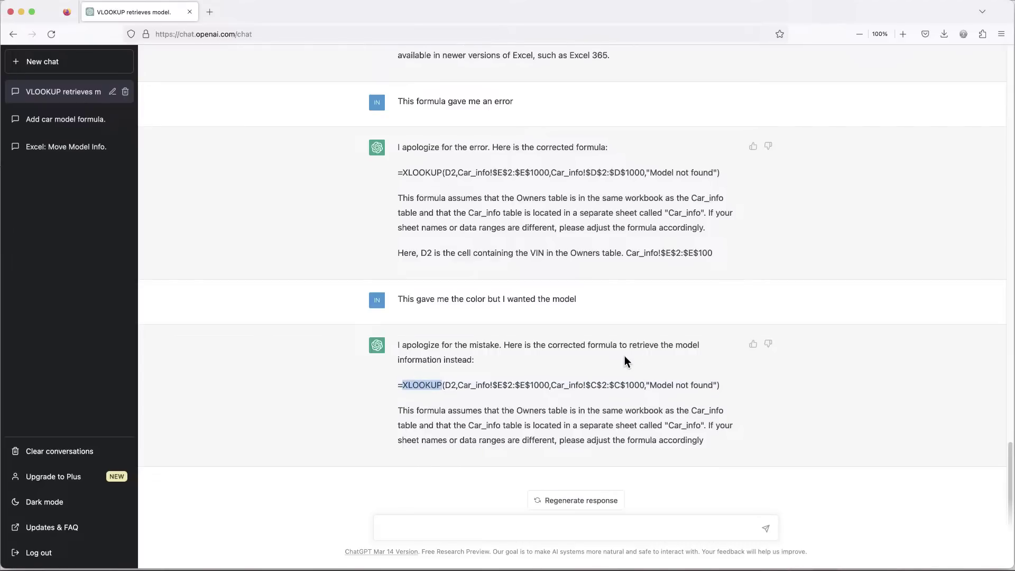
scroll(714, 326, "up", 1)
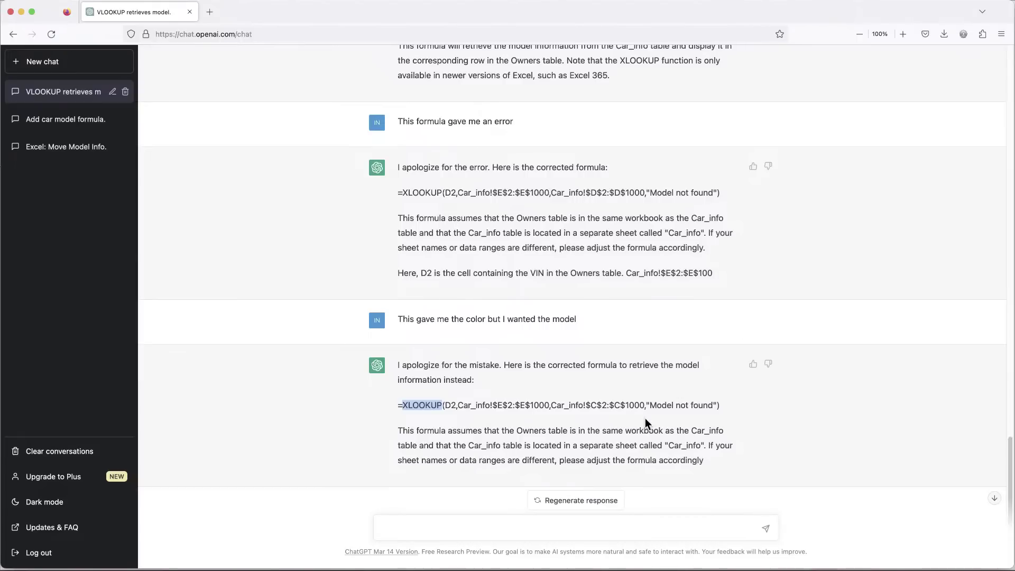
triple_click(425, 407)
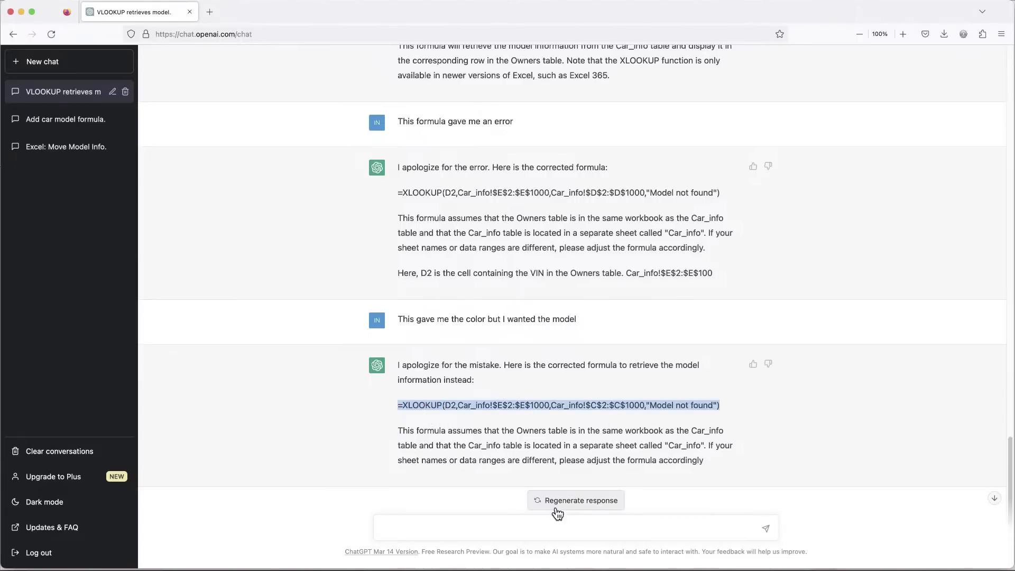
scroll(594, 394, "up", 2)
scroll(596, 398, "down", 3)
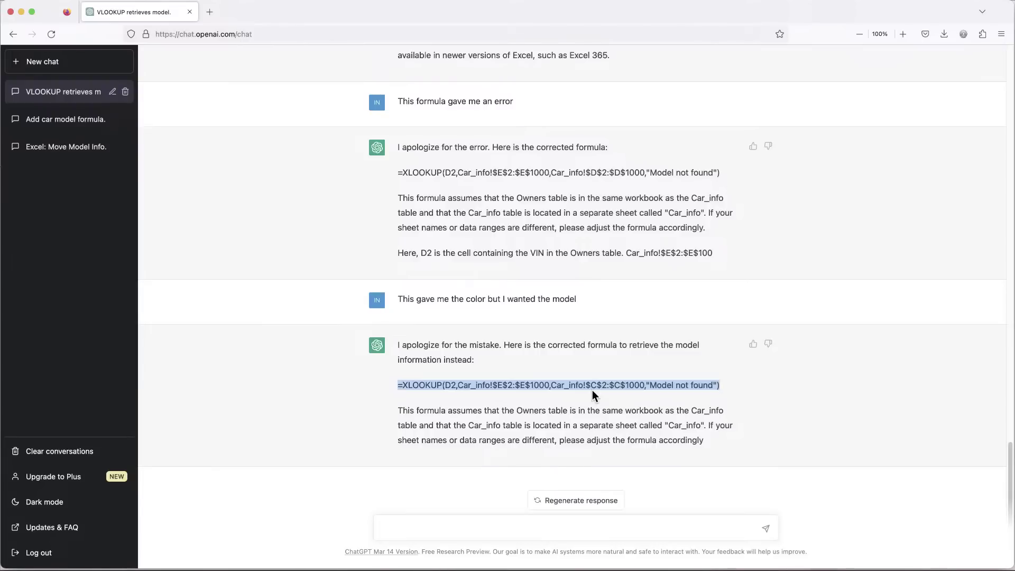
- Go back to the conversation's opening prompt and review its description of the Owners and Car_info tables and their columns
scroll(592, 390, "up", 20)
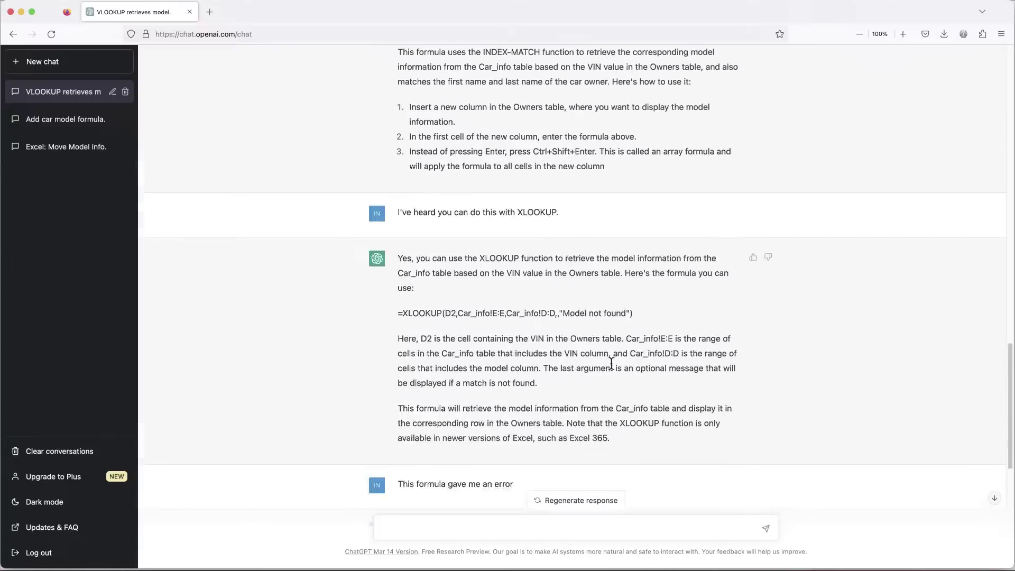
scroll(621, 357, "up", 1)
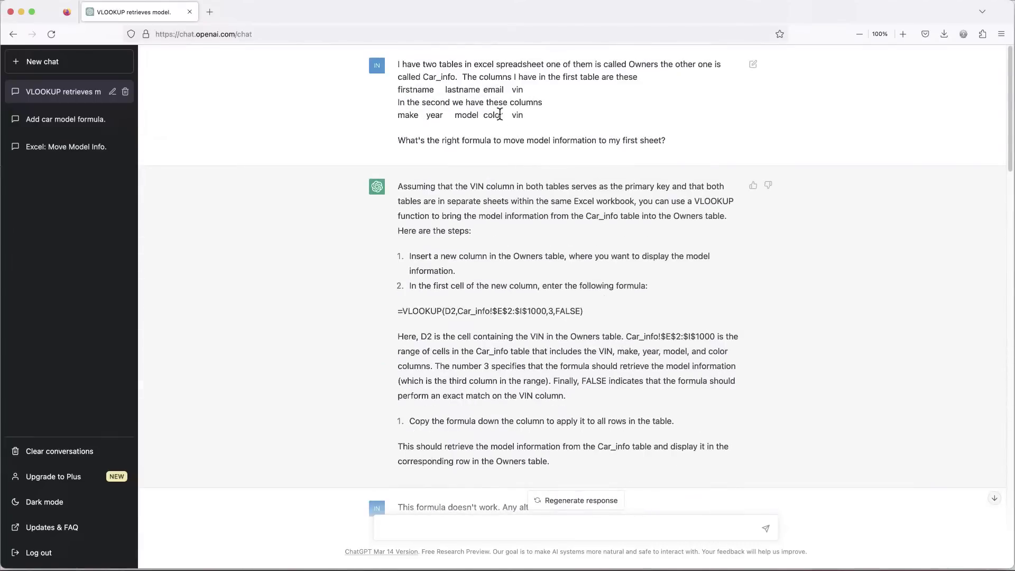
left_click_drag(412, 67, 651, 150)
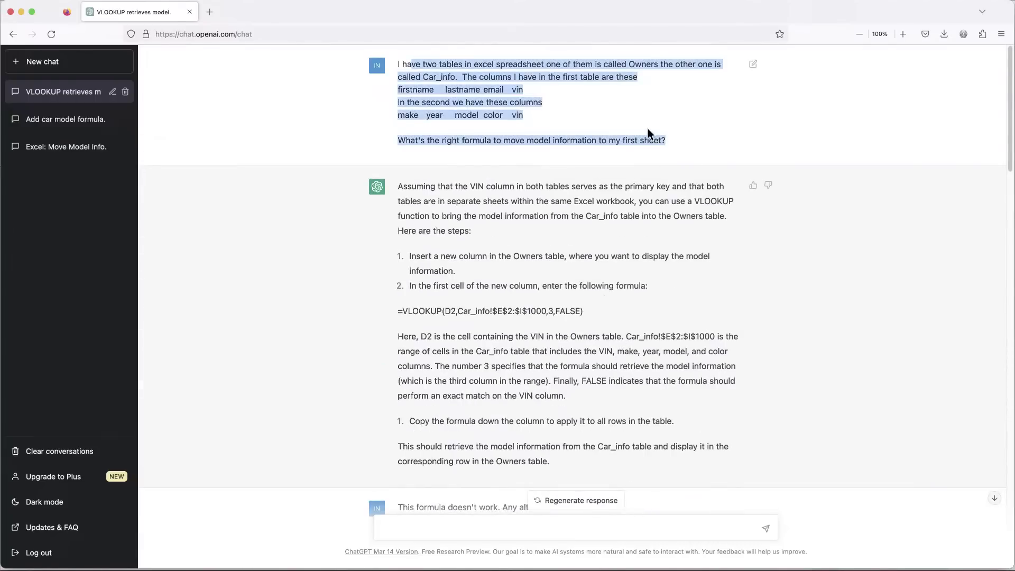
left_click(647, 129)
left_click_drag(398, 88, 505, 88)
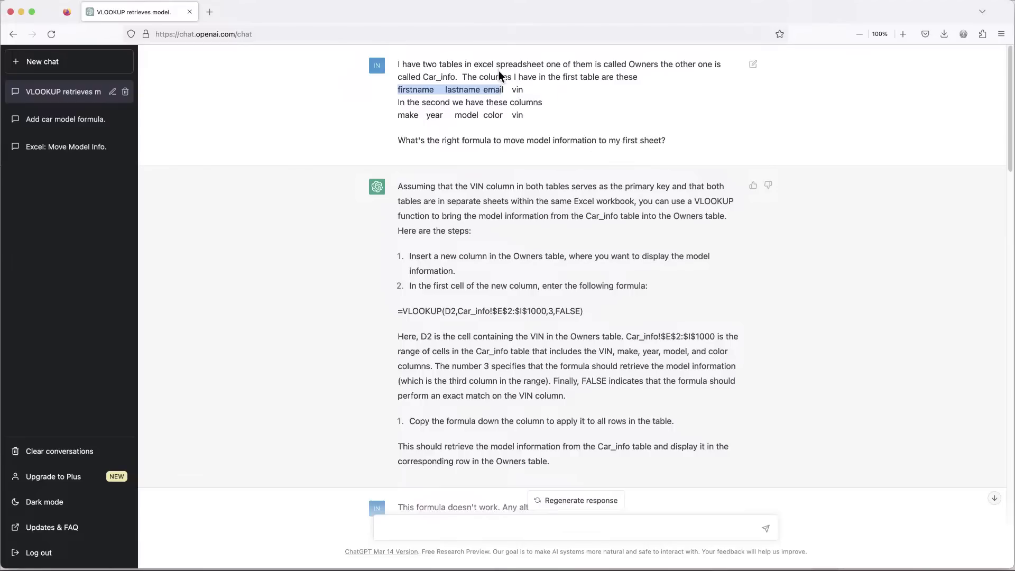
left_click_drag(494, 64, 625, 77)
left_click(566, 83)
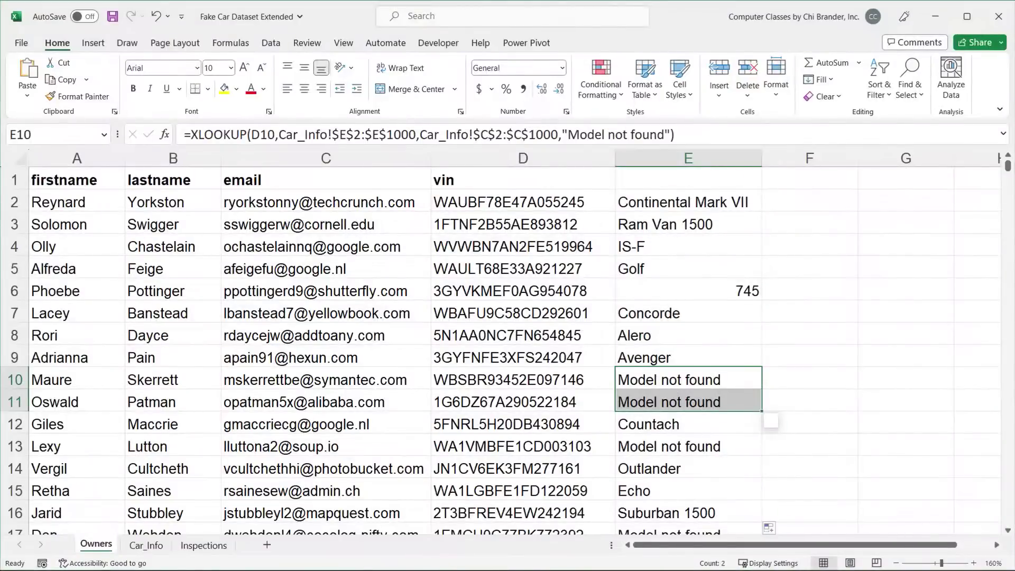
- Switch to Excel and examine the full XLOOKUP formula in Owners cell E2, leaving the cell without editing it
left_click(694, 314)
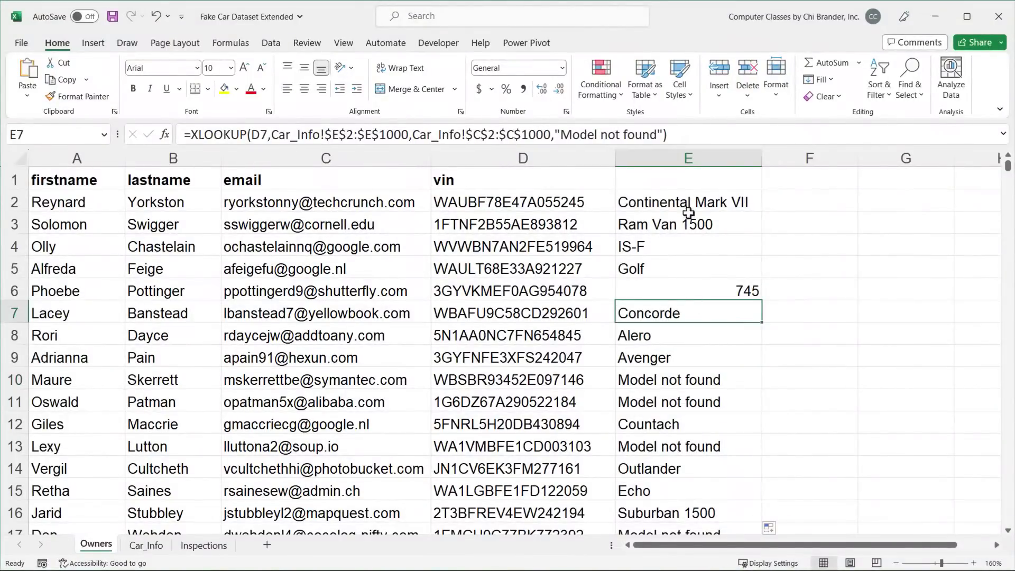
left_click(688, 206)
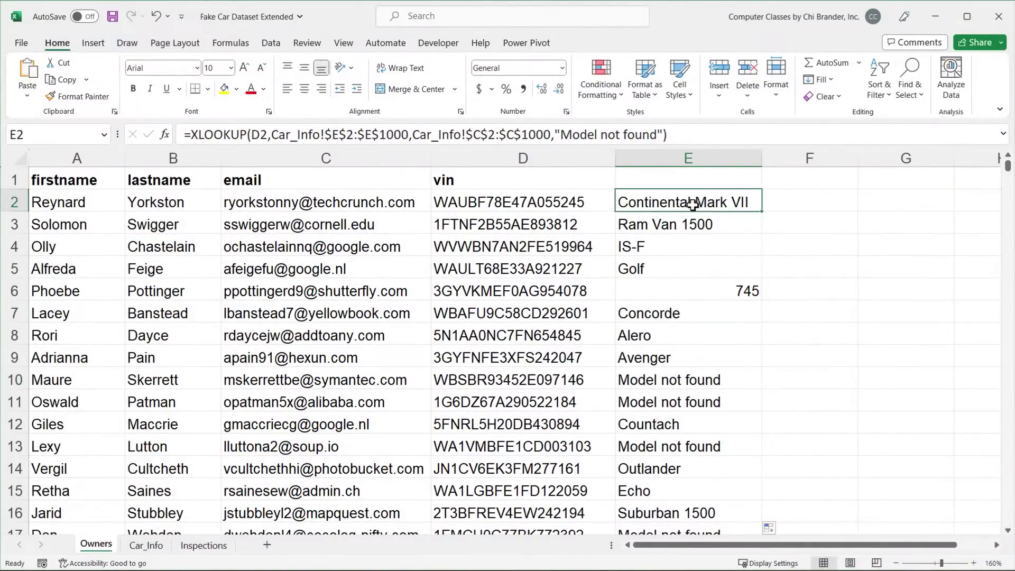
double_click(692, 205)
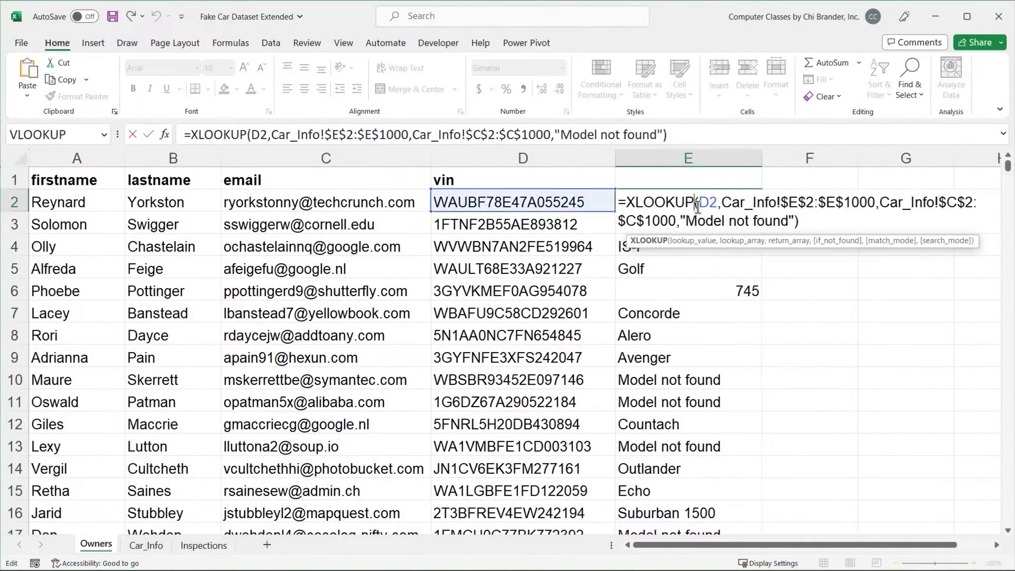
left_click_drag(820, 220, 589, 204)
left_click(817, 221)
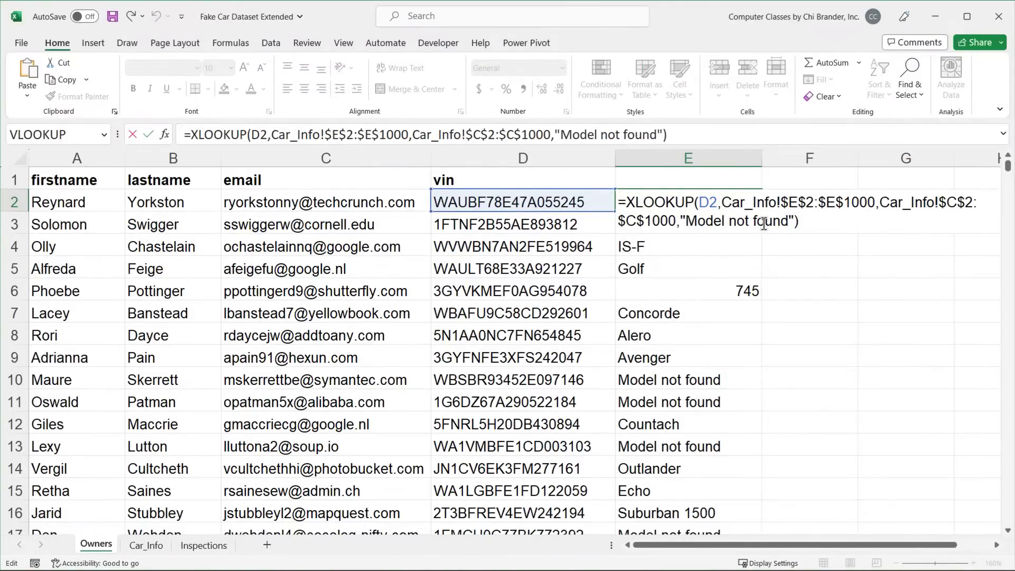
key("Return")
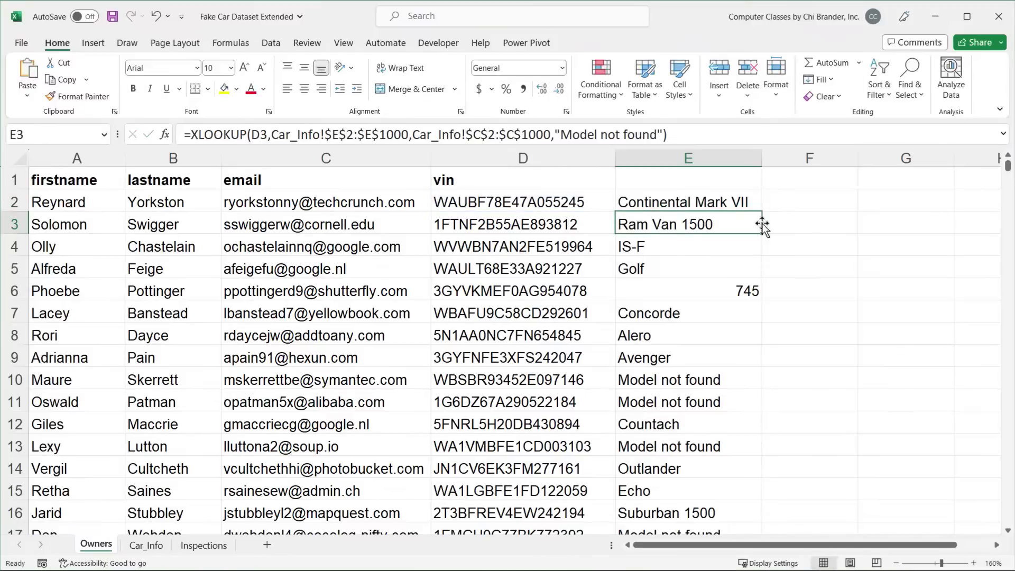
double_click(737, 201)
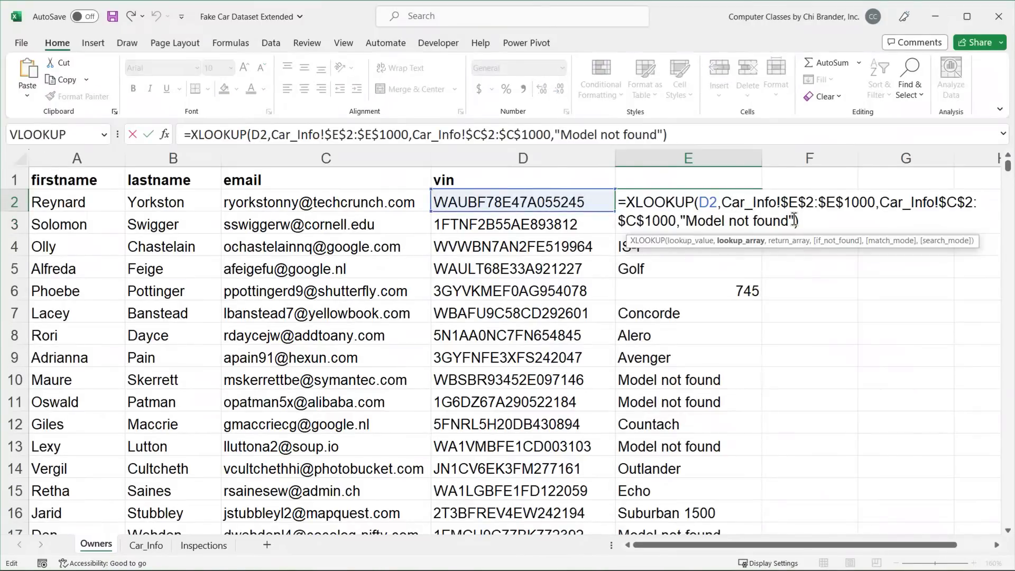
left_click_drag(797, 221, 627, 205)
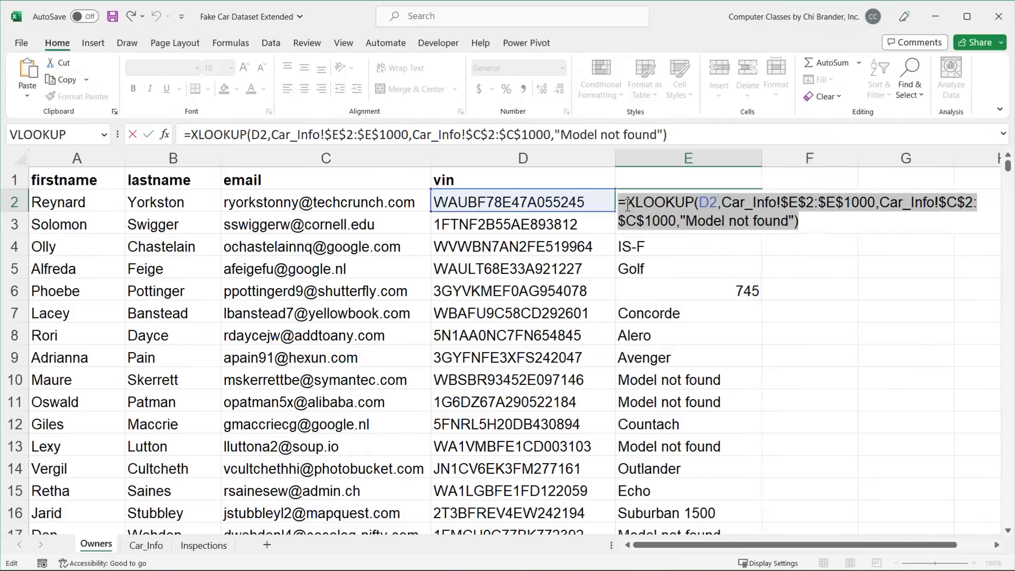
left_click(811, 218)
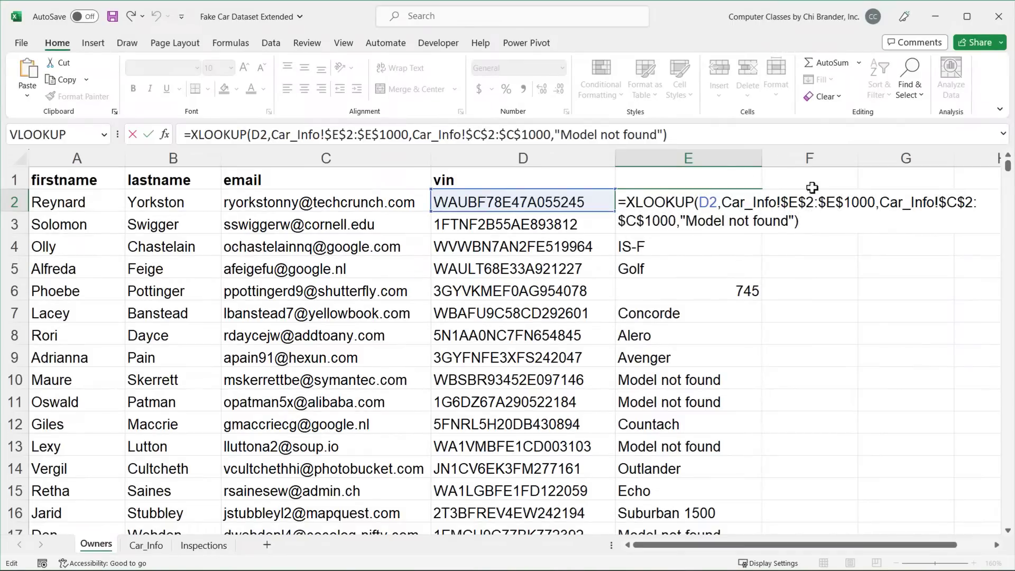
key("Return")
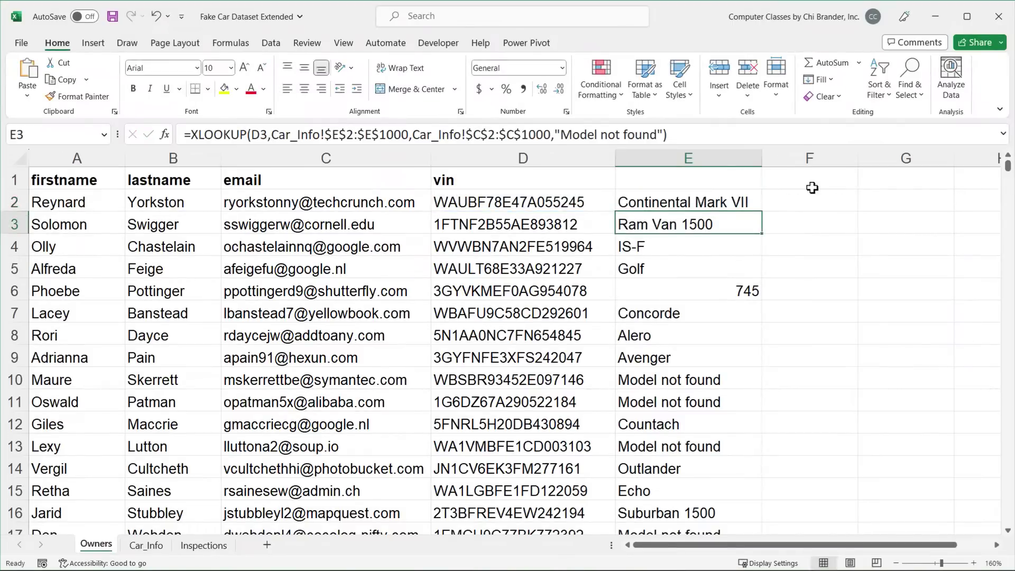